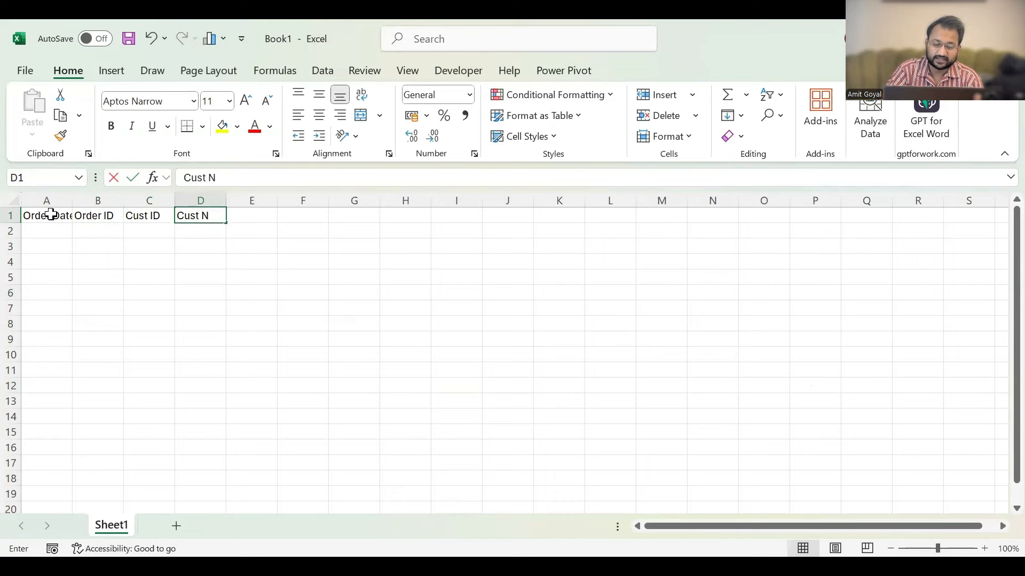
Add the column headers Address, PID, Pname and Sales in cells E1 to H1.
key(Tab)
text(Address)
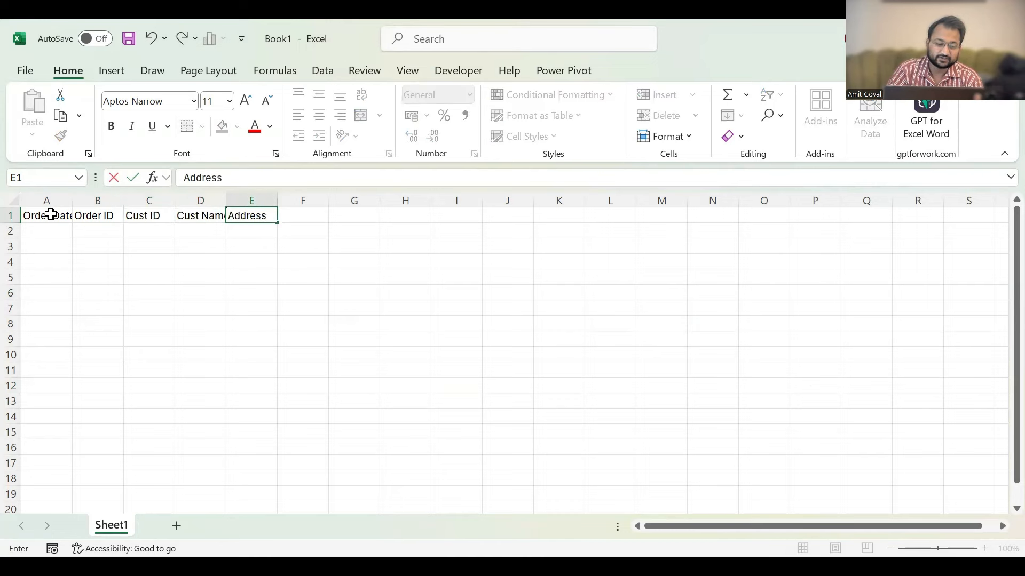
key(Tab)
text(PID)
key(Tab)
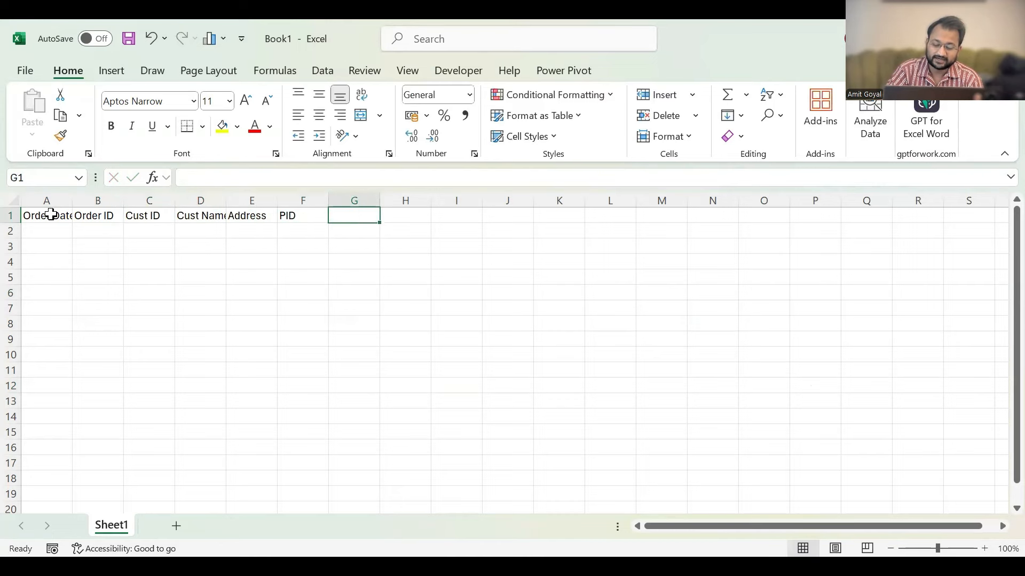
text(Pname)
key(Tab)
text(Sale)
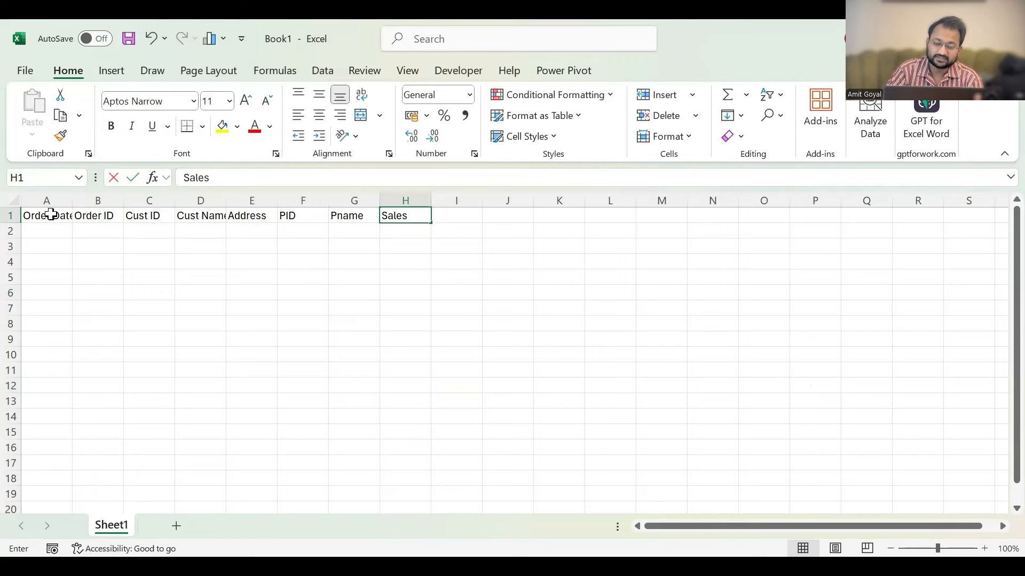
text(s)
Complete the header row with Supp ID in I1 and Supp Name in J1.
key(Tab)
text(Supp ID)
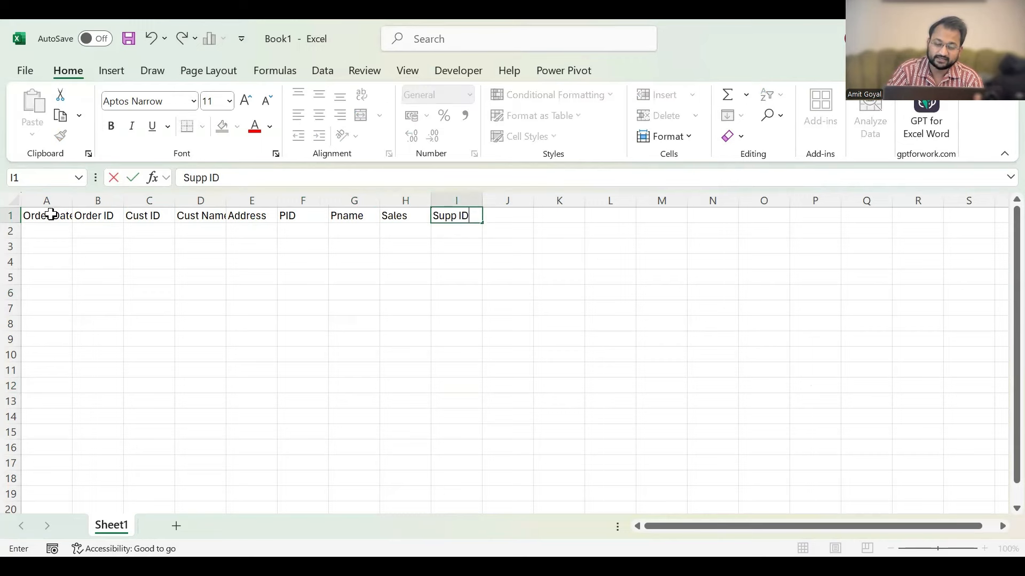
key(Tab)
text(Supp Name)
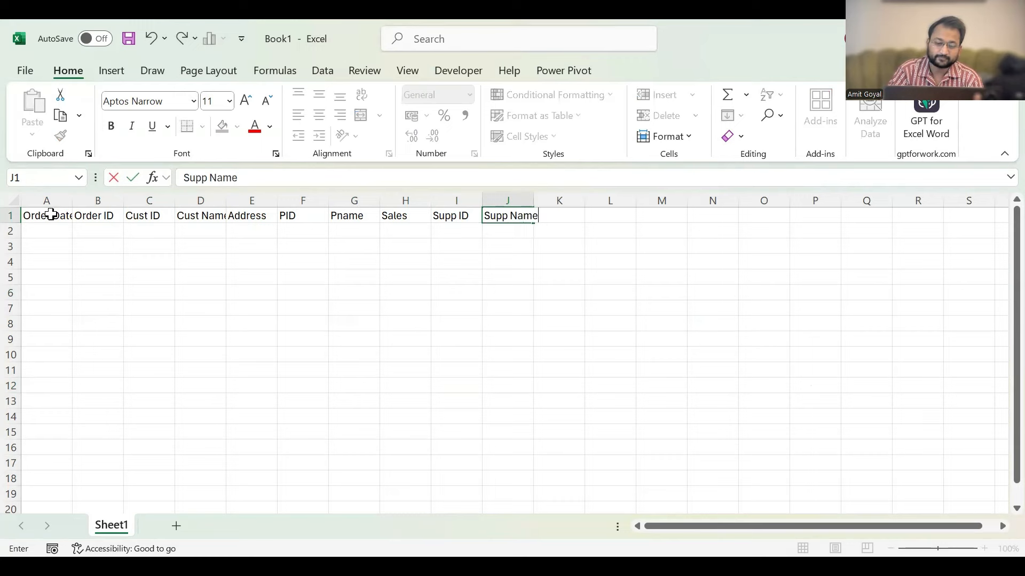
key(Return)
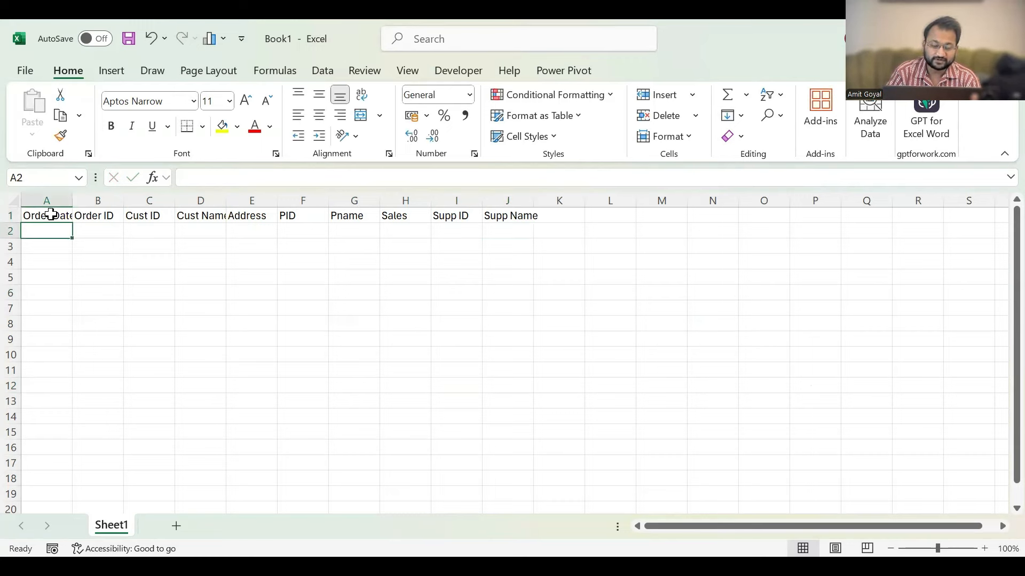
Make the header row from Order Date to Supp Name bold.
click(50, 214)
key(ctrl+shift+Right)
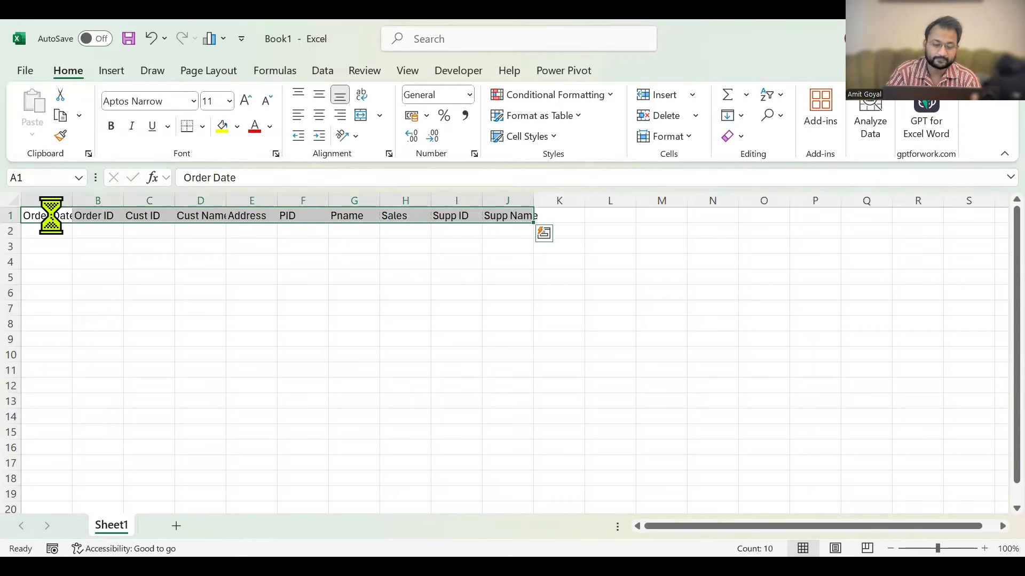
key(ctrl+b)
key(Down)
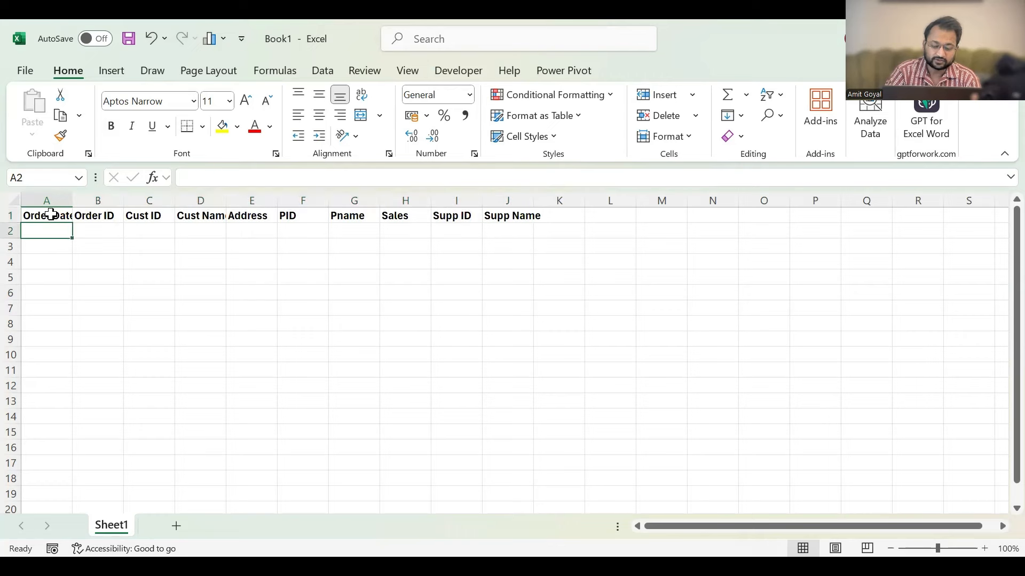
text(O1)
key(Return)
key(Up)
key(Right)
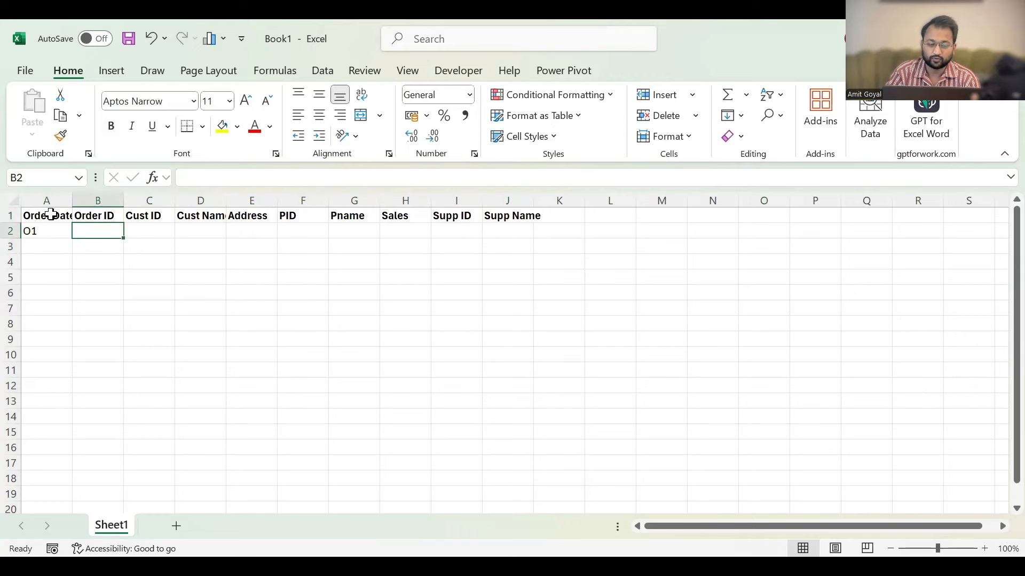
key(Left)
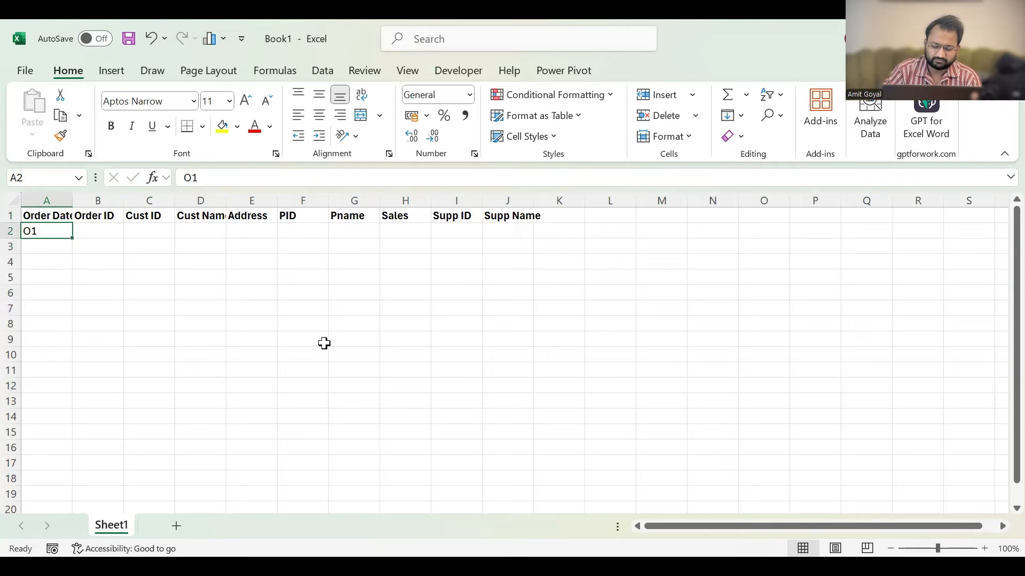
key(F2)
key(BackSpace)
key(BackSpace)
Enter today's date, 28-02-2025, as the order date in A2 and the first order's ID in B2.
key(ctrl+semicolon)
key(Return)
key(Up)
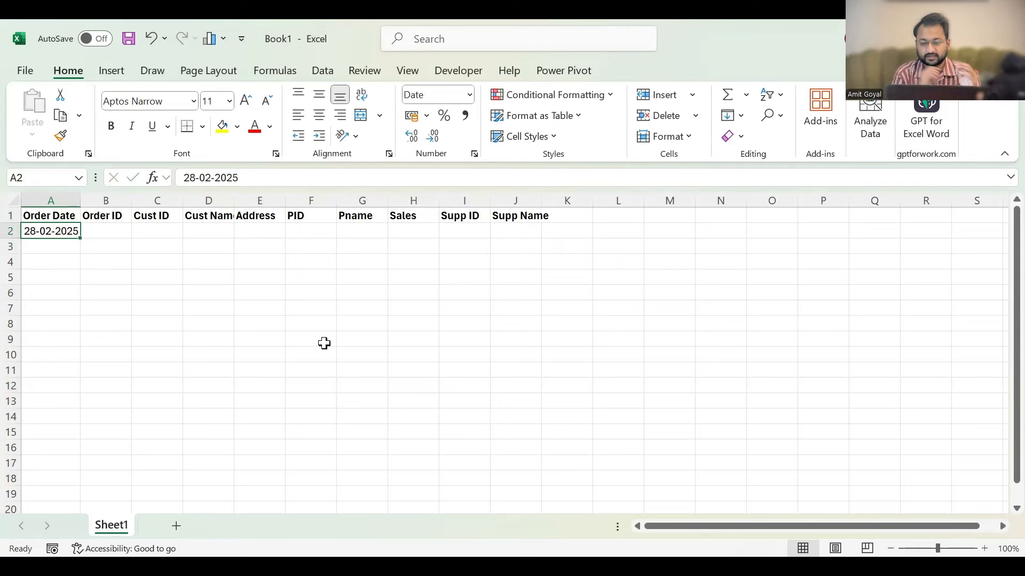
key(Right)
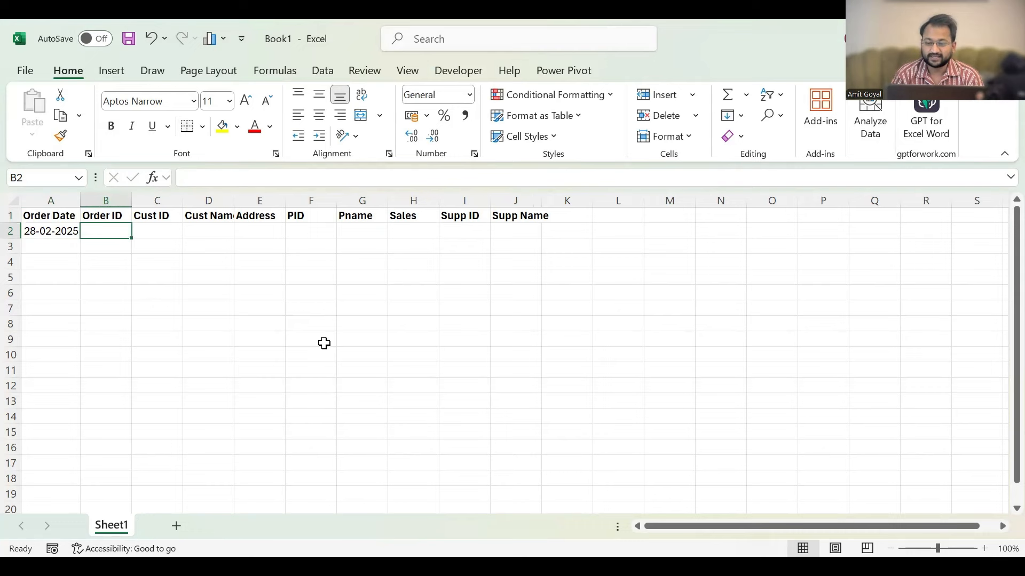
text(O1)
key(Return)
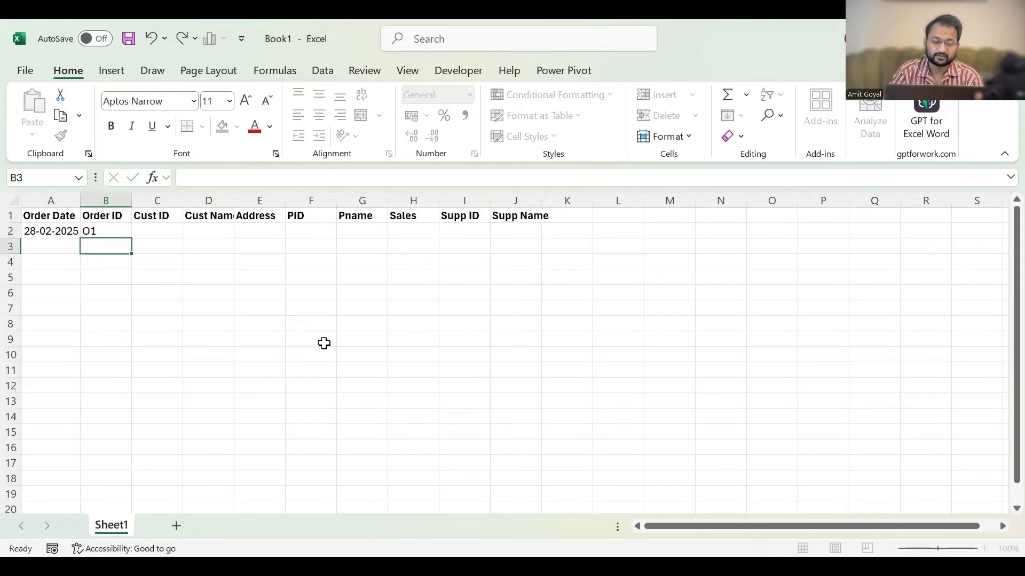
Fill in the first order's customer ID, customer name and address in C2 to E2.
key(Up)
key(Right)
text(C1)
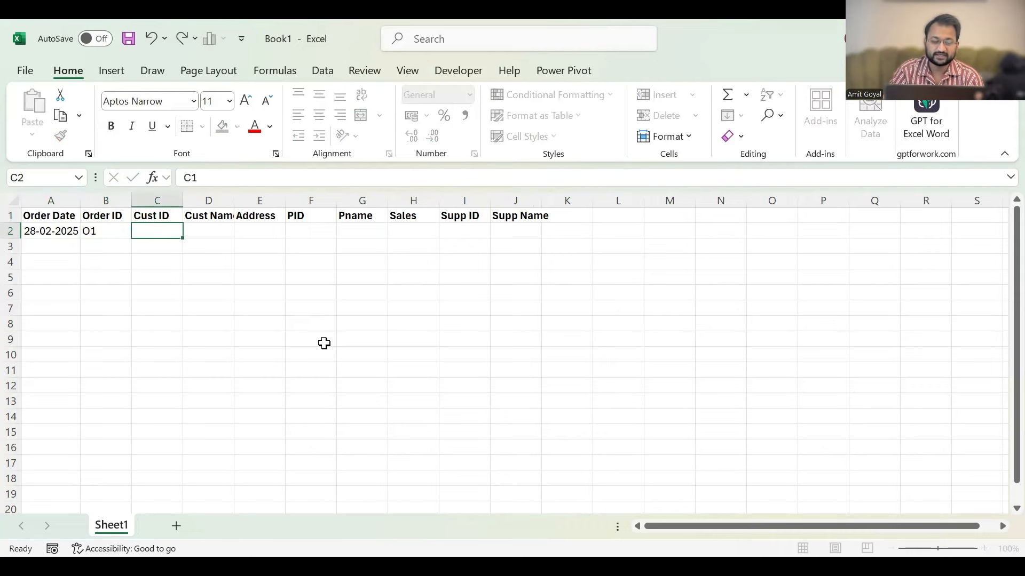
key(Return)
key(Up)
key(Right)
text(Sam)
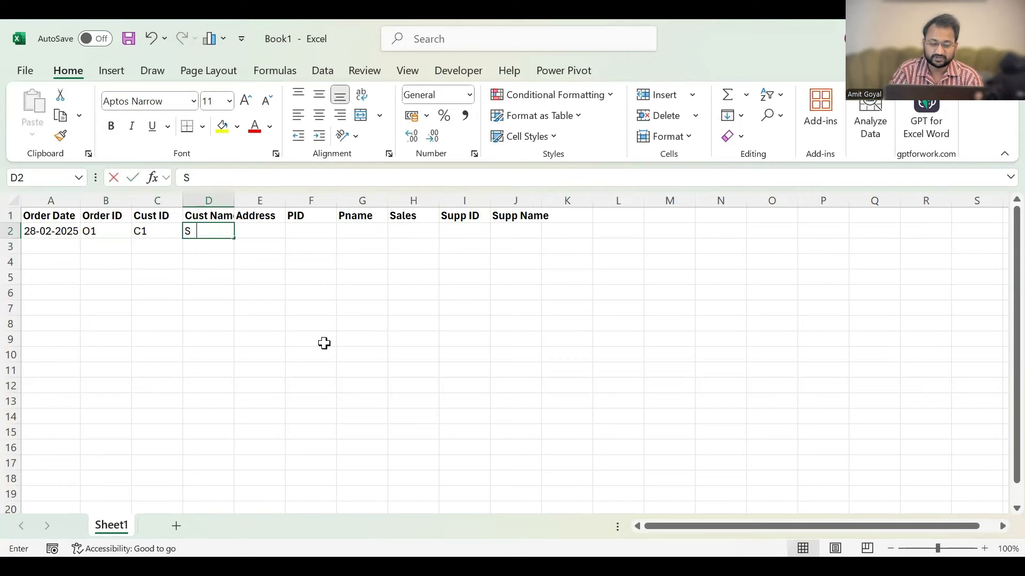
key(Return)
key(Up)
key(Right)
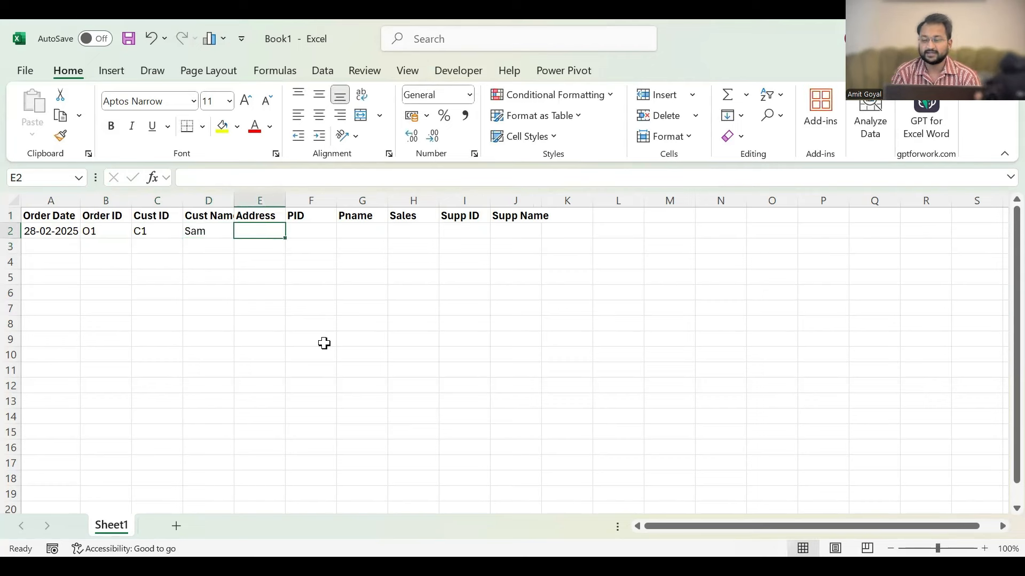
text(Lane 1)
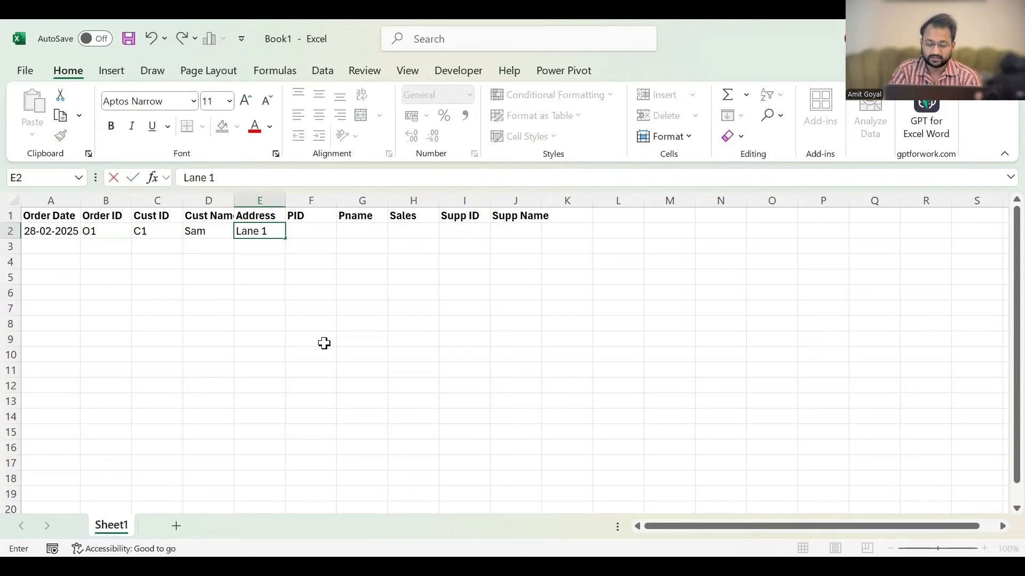
key(Return)
Enter the first order's product data in row 2: PID O1, Pname iphone and Sales 30000.
key(Up)
key(Right)
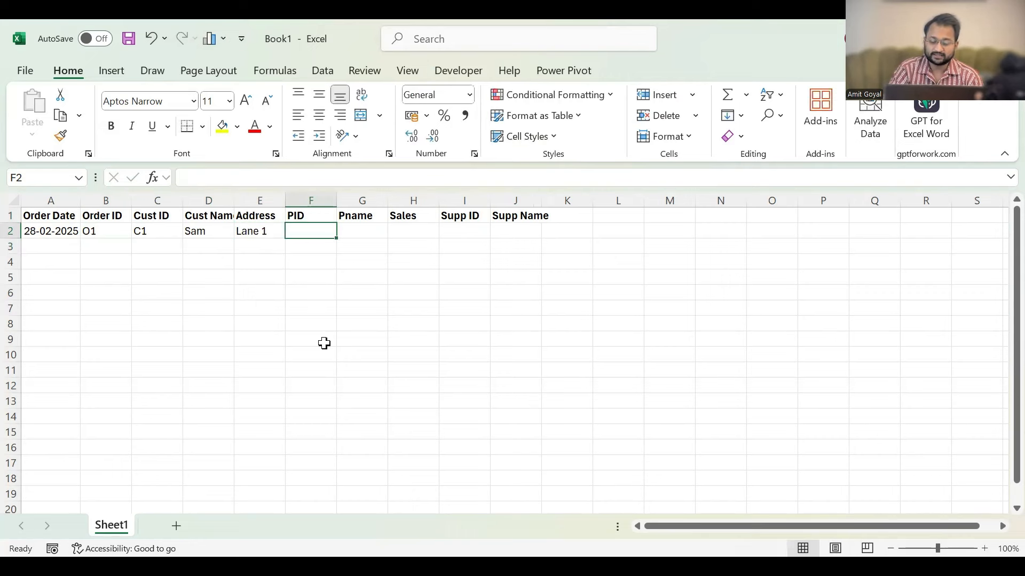
text(O1)
key(Tab)
text(iphone)
key(Tab)
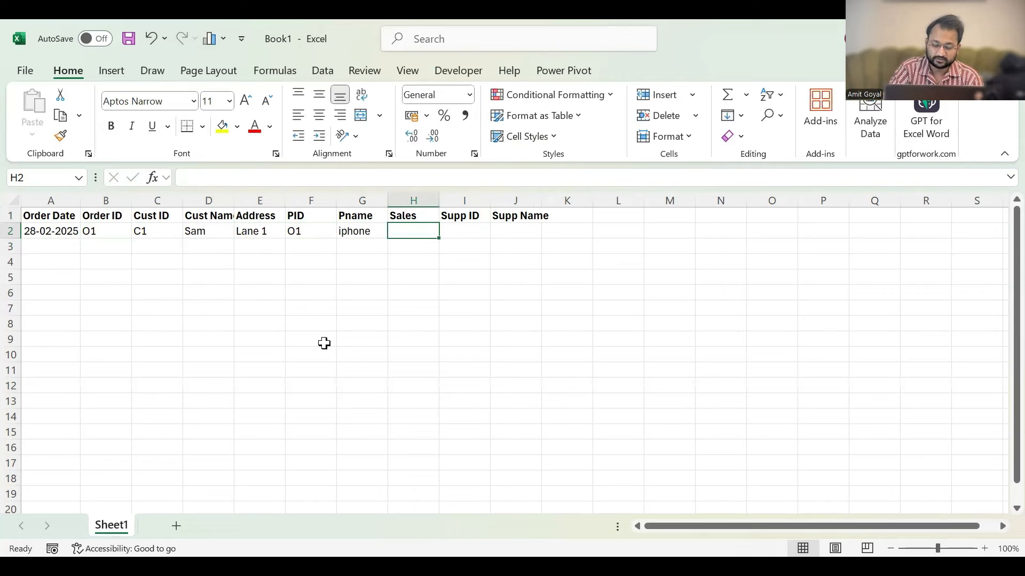
text(30000)
key(Tab)
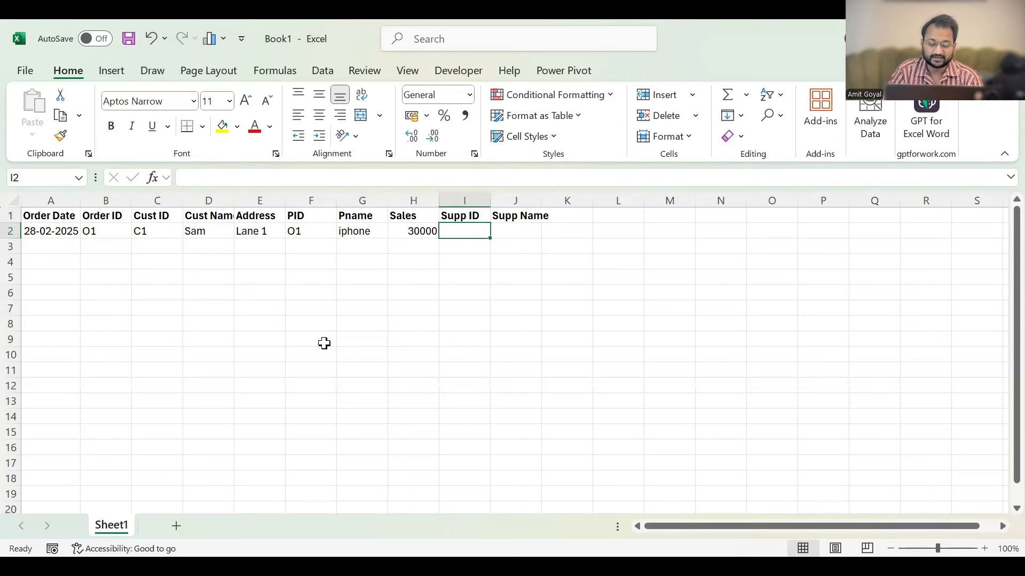
Enter supplier ID S1 in I2 and supplier name ABC Mobiles in J2.
text(S1)
key(Tab)
text(ABC Mobiles)
key(Return)
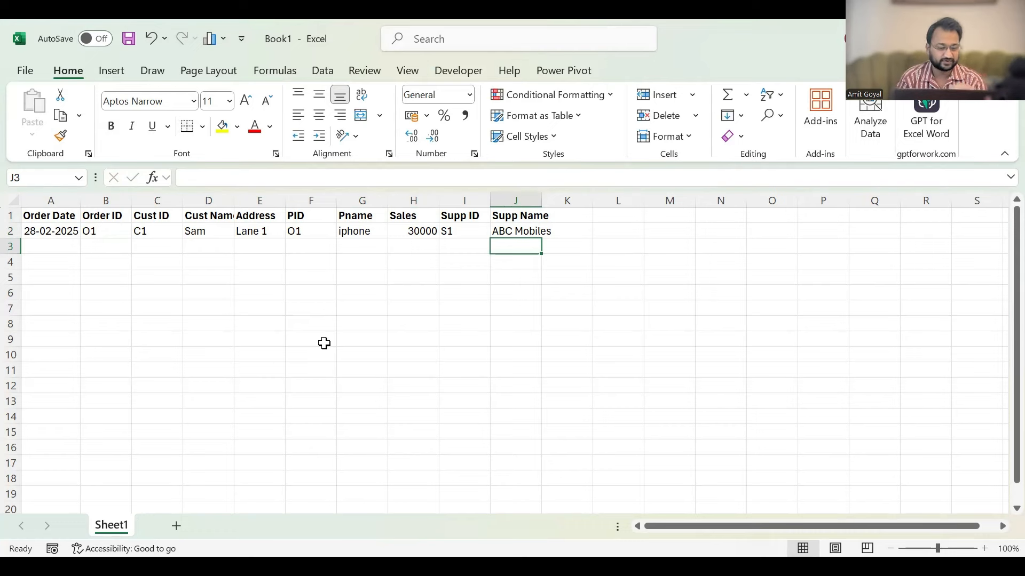
Start the second order in row 3 with today's date, 28-02-2025, in A3 and its order ID in B3.
key(Left)
key(ctrl+Left)
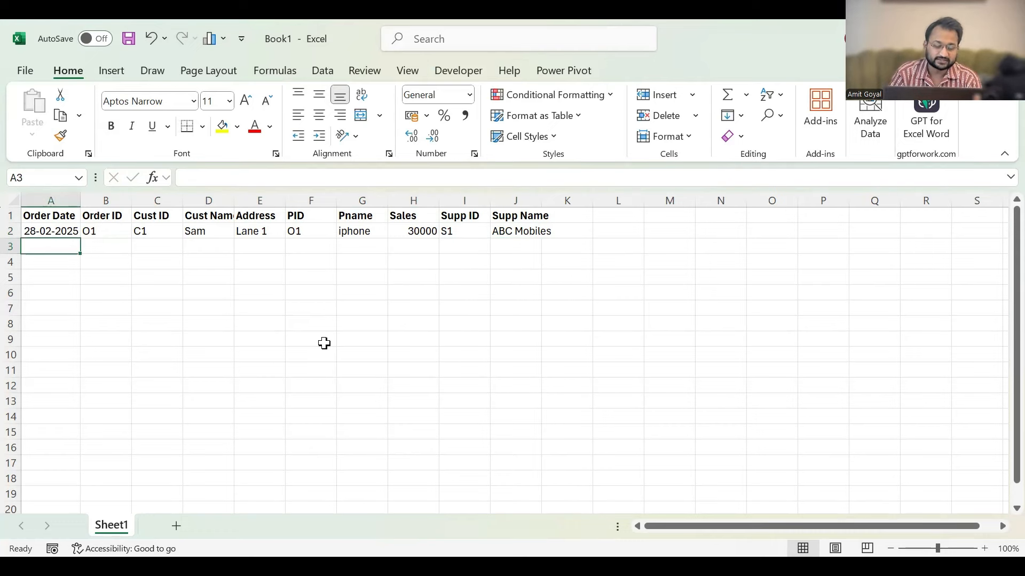
key(ctrl+semicolon)
key(Return)
key(Up)
key(Right)
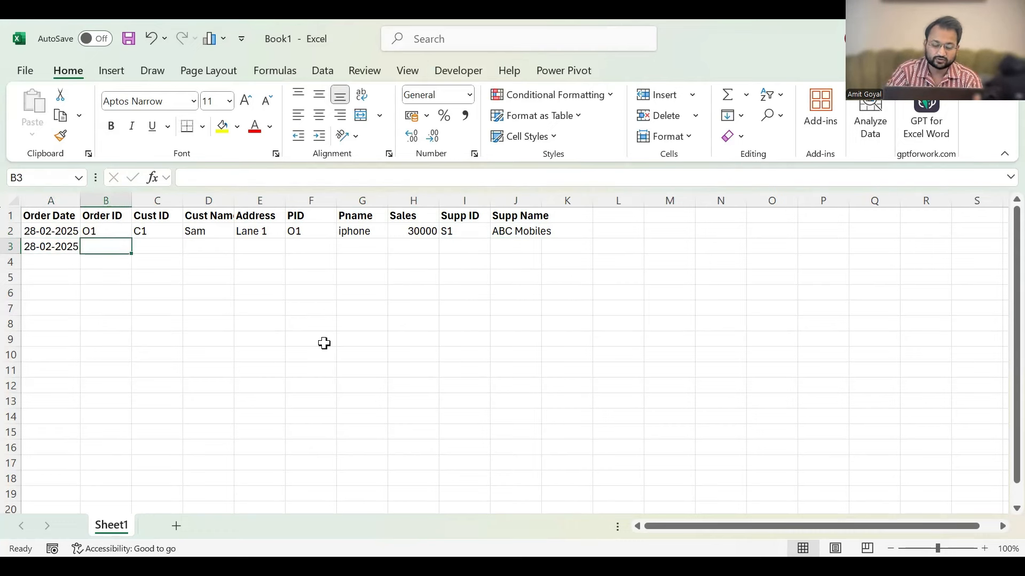
text(O2)
key(Return)
Fill in the second order's customer ID, customer name and address in C3 to E3.
key(Up)
key(Right)
text(C2)
key(Return)
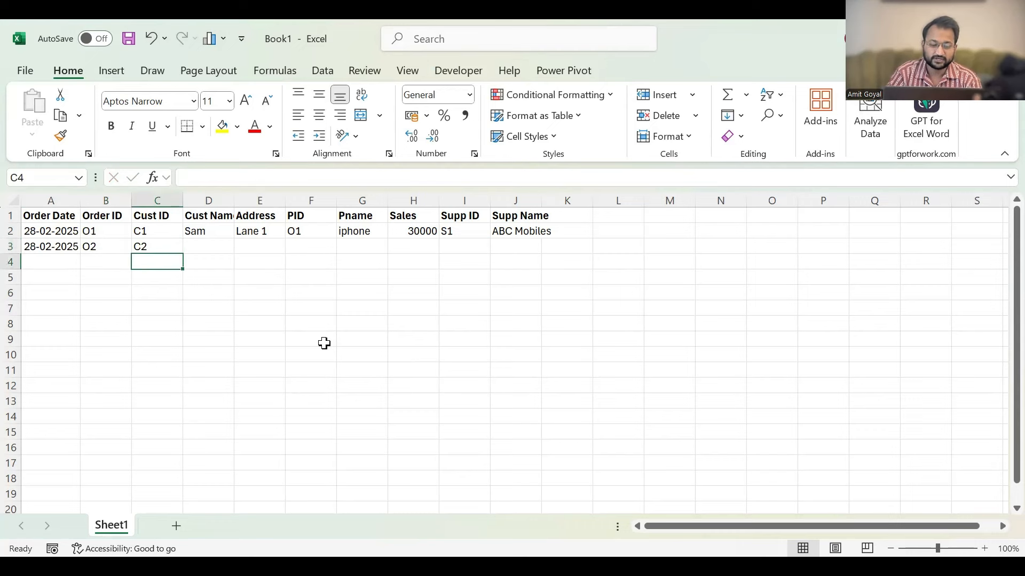
key(Up)
key(Right)
text(Dave)
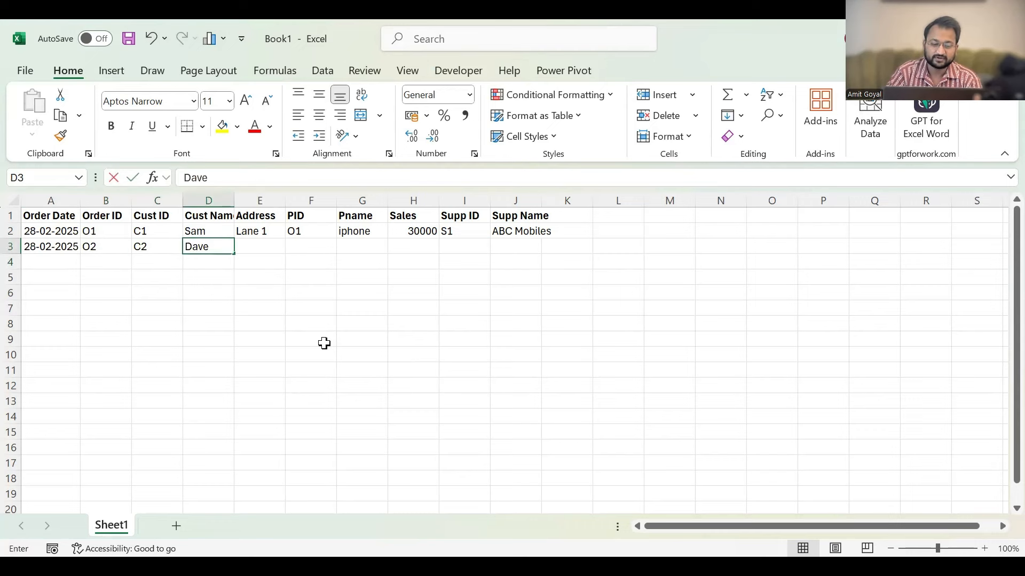
key(Tab)
text(Lane 2)
key(Return)
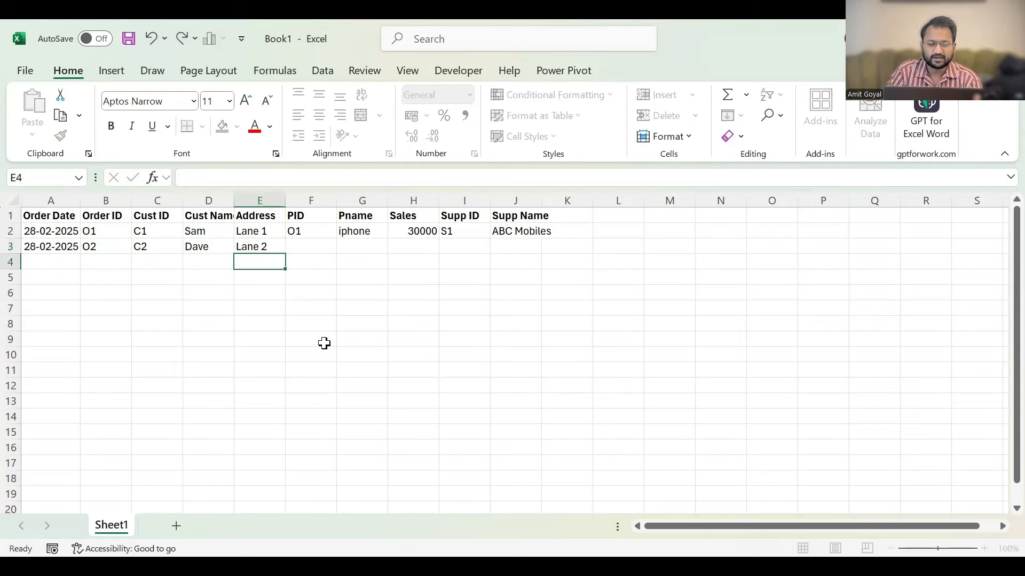
Correct the first order's product ID in F2 to P1.
key(Up)
key(Up)
key(Right)
key(Up)
key(Down)
key(Down)
key(Up)
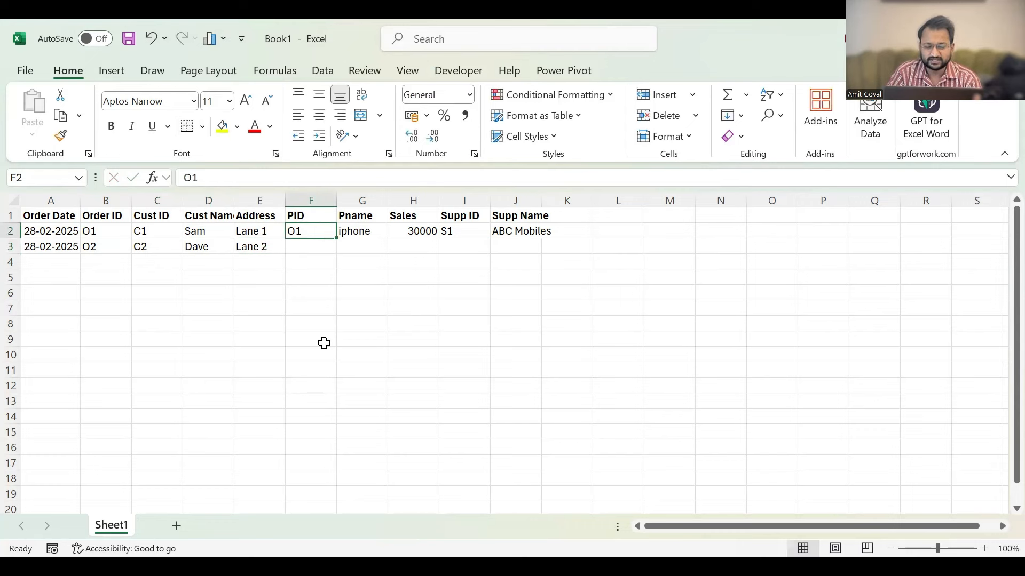
text(P1)
key(ctrl+Return)
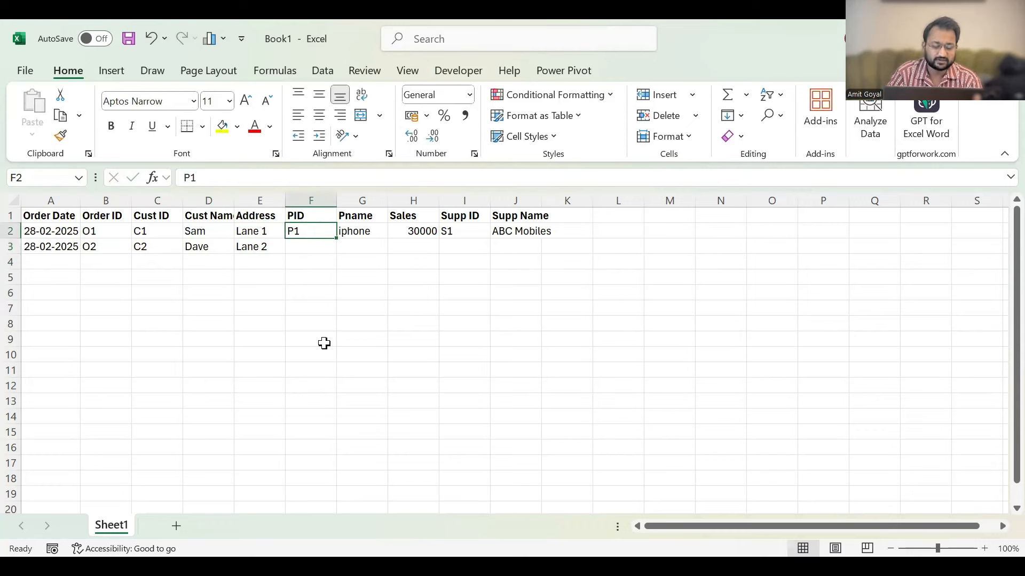
Fill the product, sales and supplier details from F2:J2 down into row 3.
key(shift+Down)
key(ctrl+shift+Right)
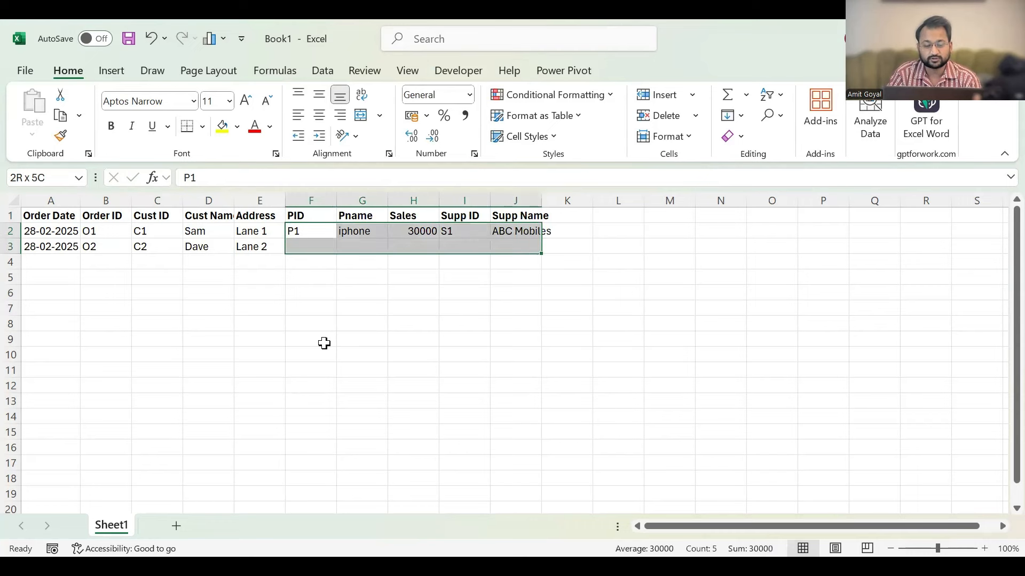
key(ctrl+d)
Start the third order in row 4 with today's date, 28-02-2025, in A4 and its order ID in B4.
key(Left)
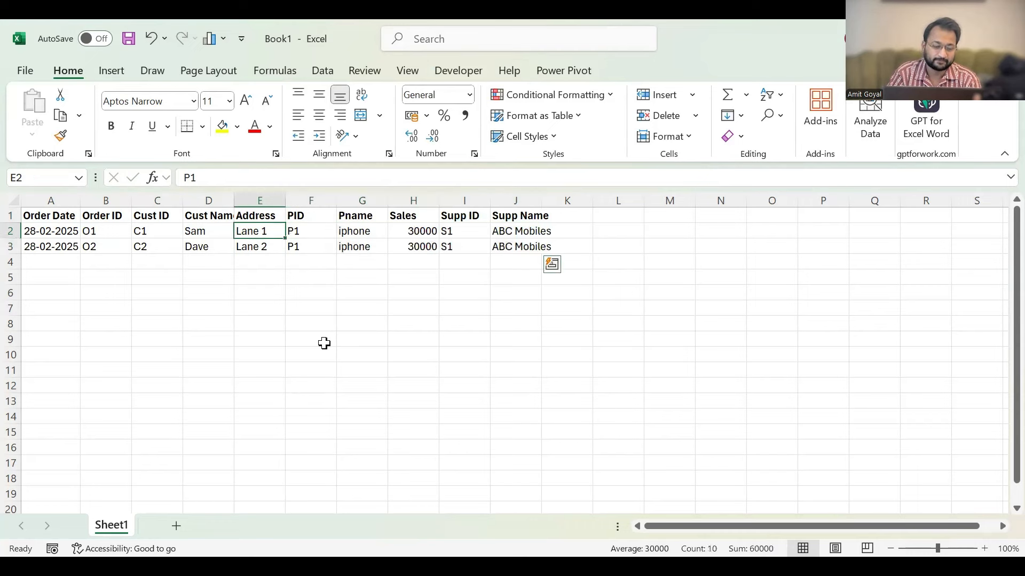
key(ctrl+Left)
key(Down)
key(Down)
key(ctrl+semicolon)
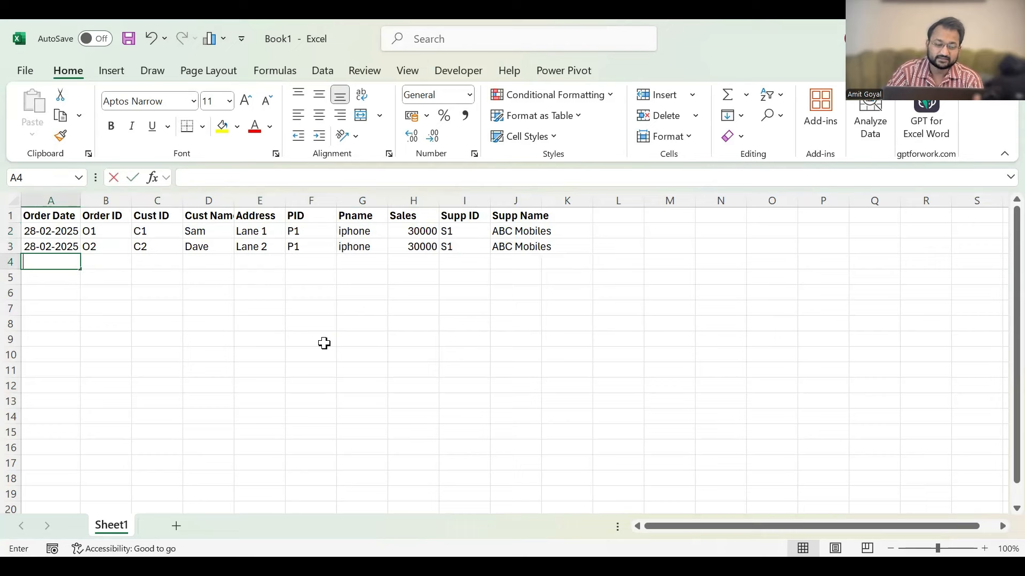
key(Tab)
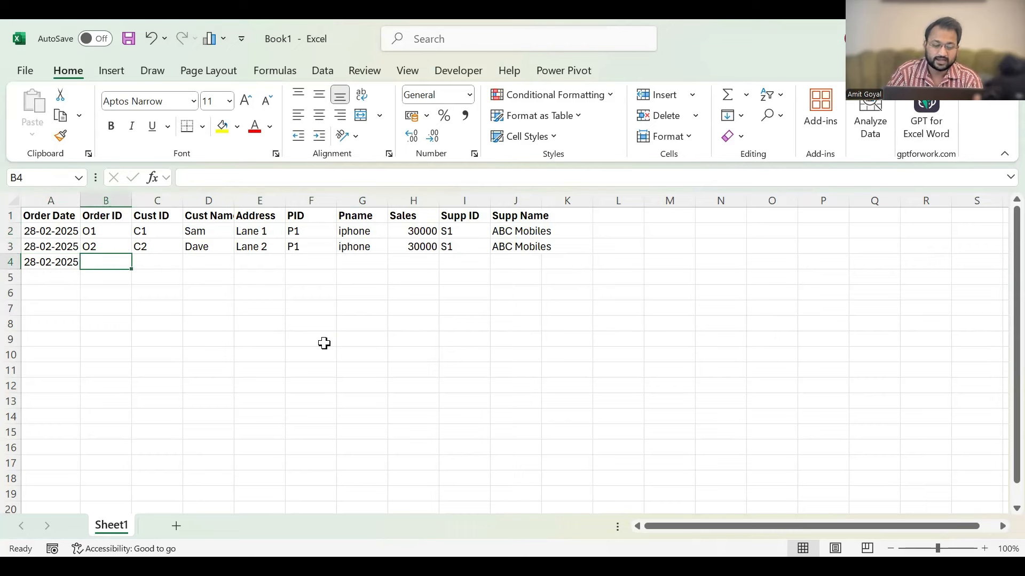
text(O3)
Fill in the third order's customer ID, customer name and address in C4 to E4.
key(Tab)
text(C)
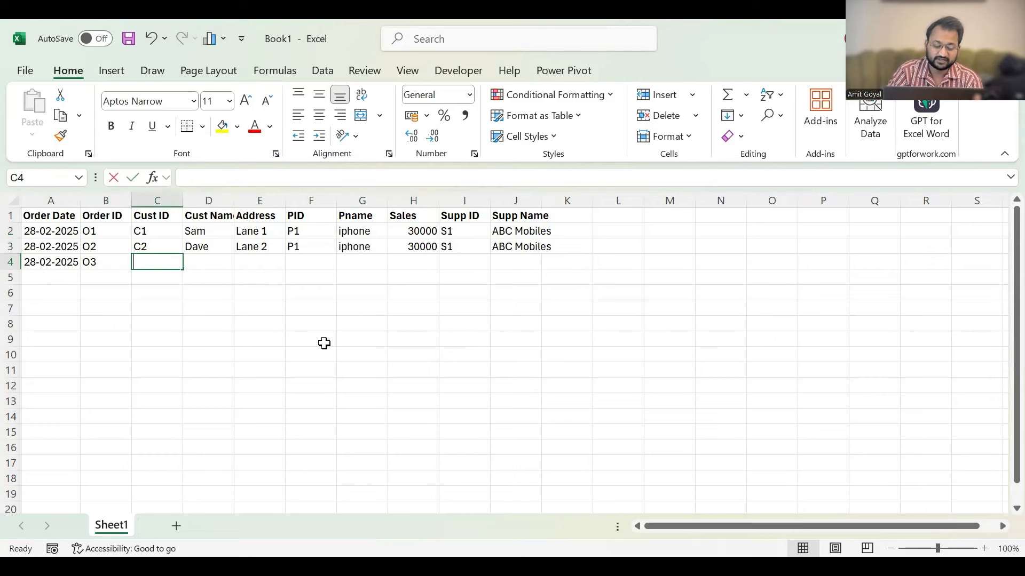
text(3)
key(Tab)
text(Leo)
key(Tab)
text(Lane 3)
key(Tab)
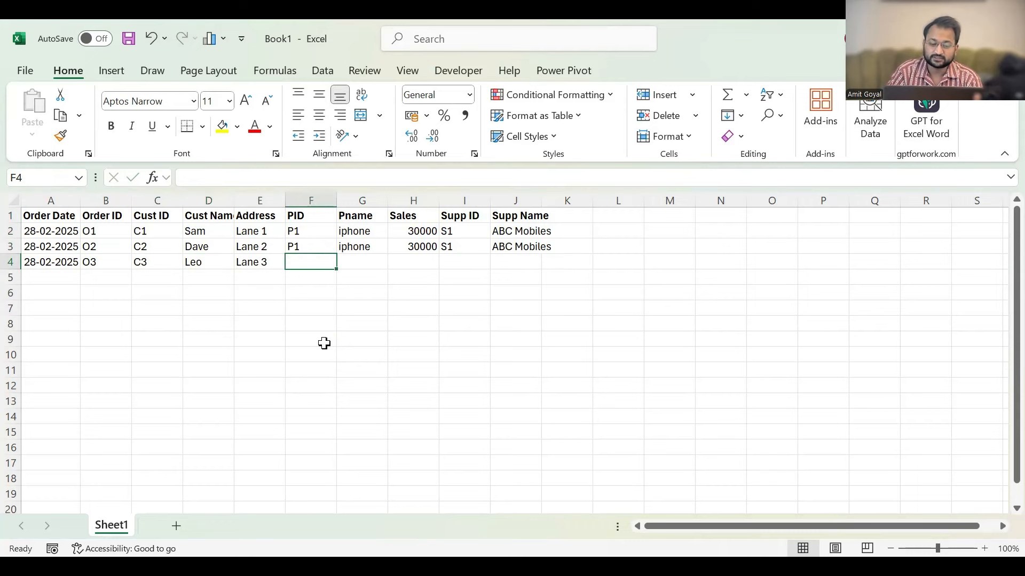
Fill the product, sales and supplier details from F3:J3 down into row 4.
key(Up)
key(ctrl+shift+Right)
key(shift+Down)
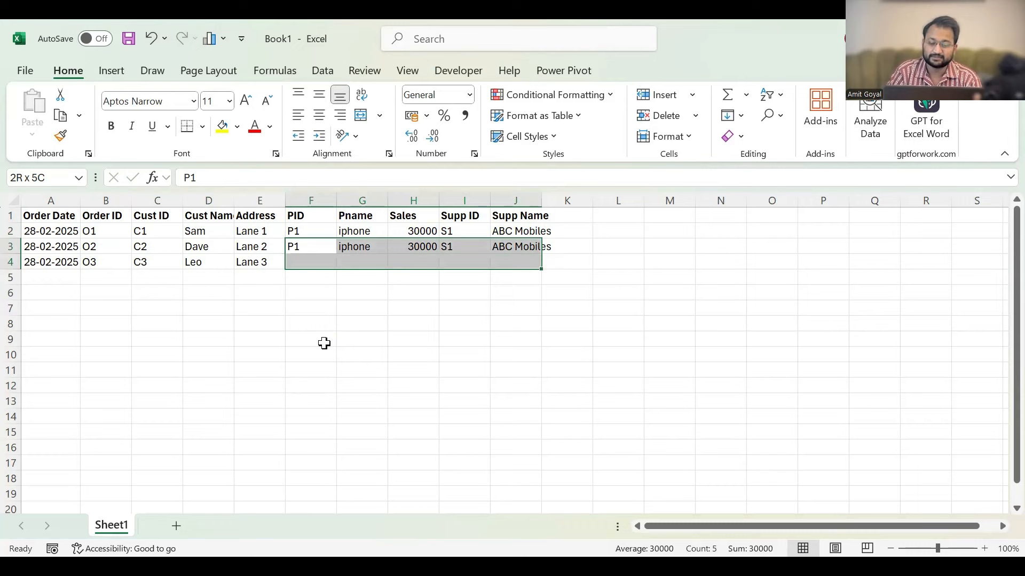
key(ctrl+d)
Start the fourth order in row 5 with today's date, 28-02-2025, in A5 and order ID O4 in B5.
key(Left)
key(Left)
key(Left)
key(Left)
key(Left)
key(Down)
key(Down)
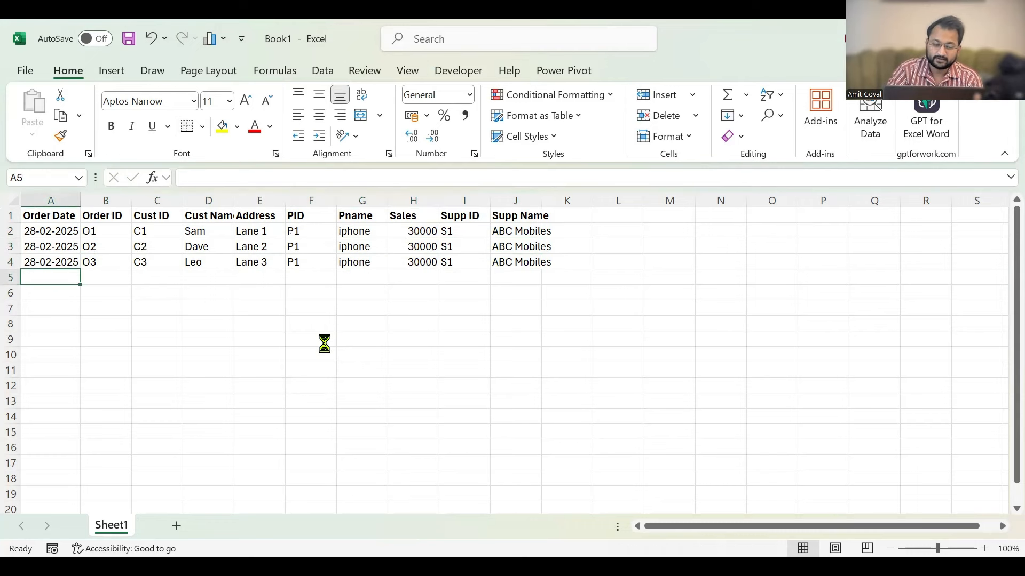
key(ctrl+;)
key(ctrl+;)
key(Tab)
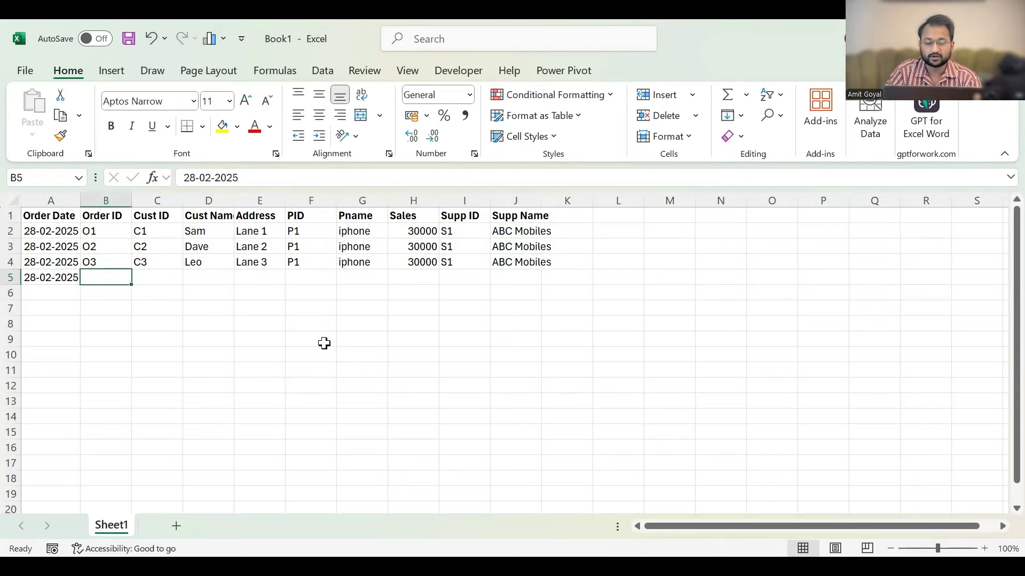
text(O4)
key(Tab)
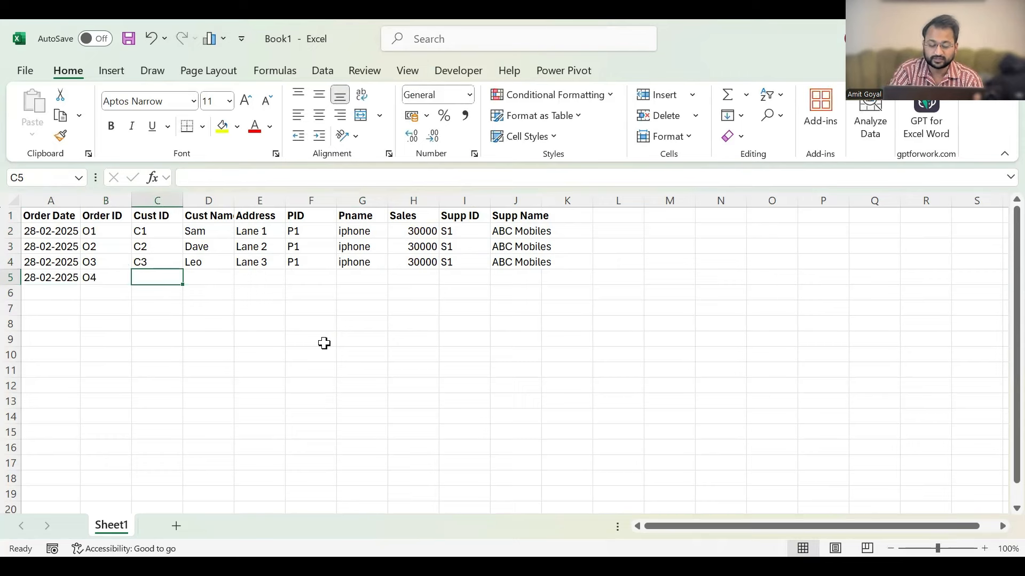
Fill in the fourth order's customer ID, customer name and address in C5 to E5, repeating the first order's customer.
text(C1)
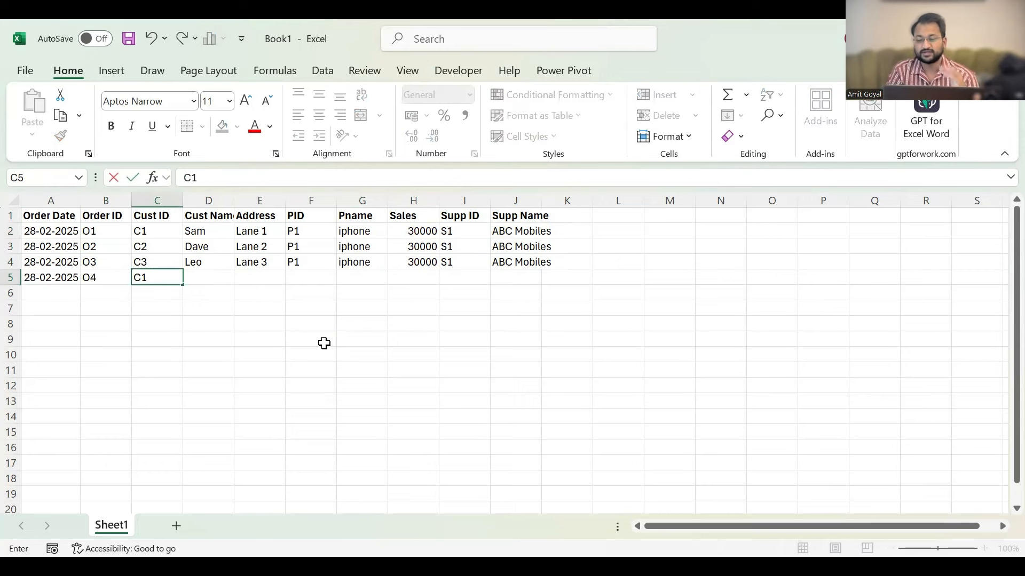
key(Return)
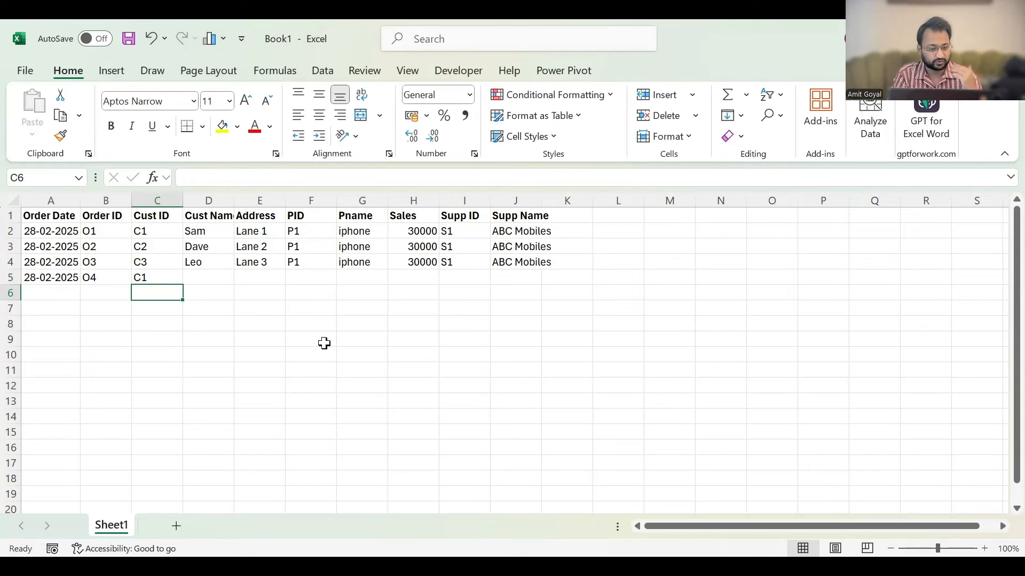
key(Up)
key(Right)
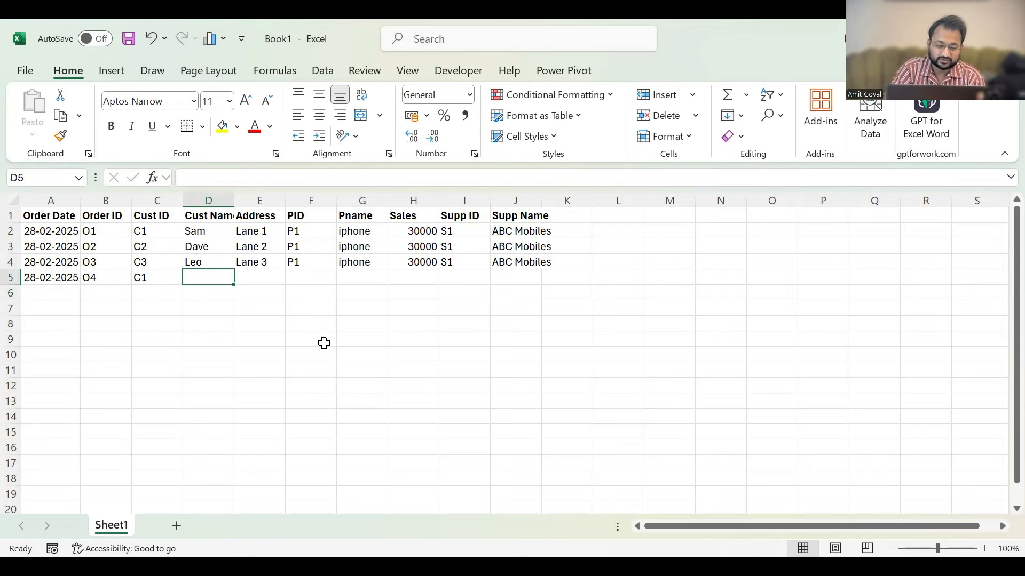
text(D)
key(BackSpace)
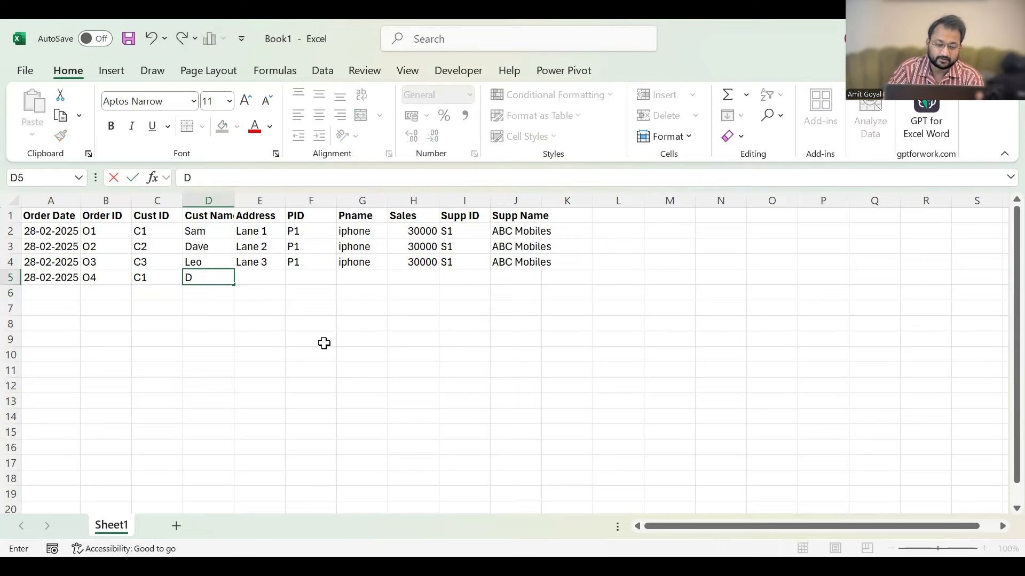
key(BackSpace)
text(Same)
key(Delete)
key(Tab)
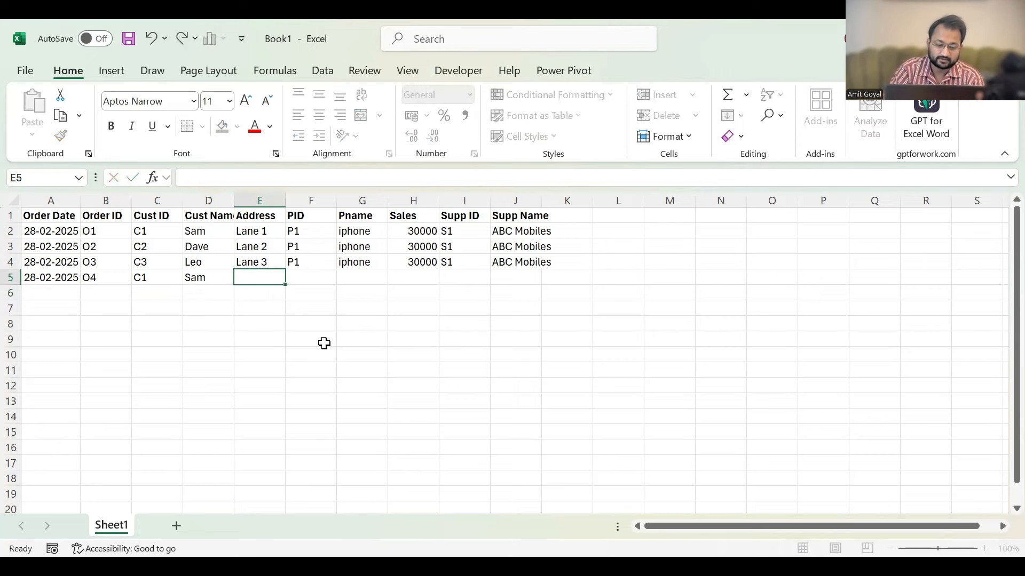
text(Lane 1)
key(Tab)
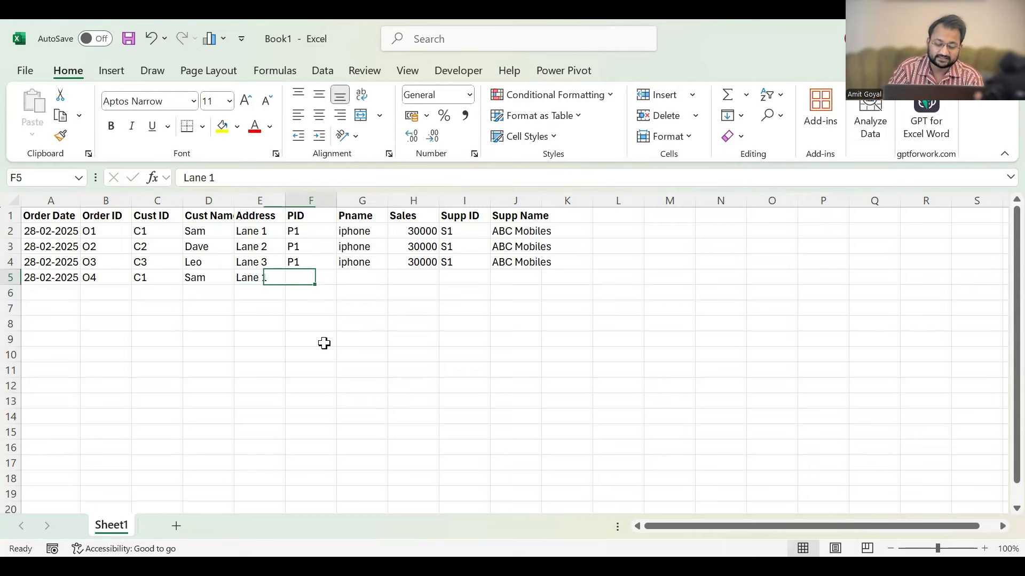
Enter the fourth order's product ID Ch1, product name Charger and sales value 2000 in F5 to H5.
text(Ch1)
key(Tab)
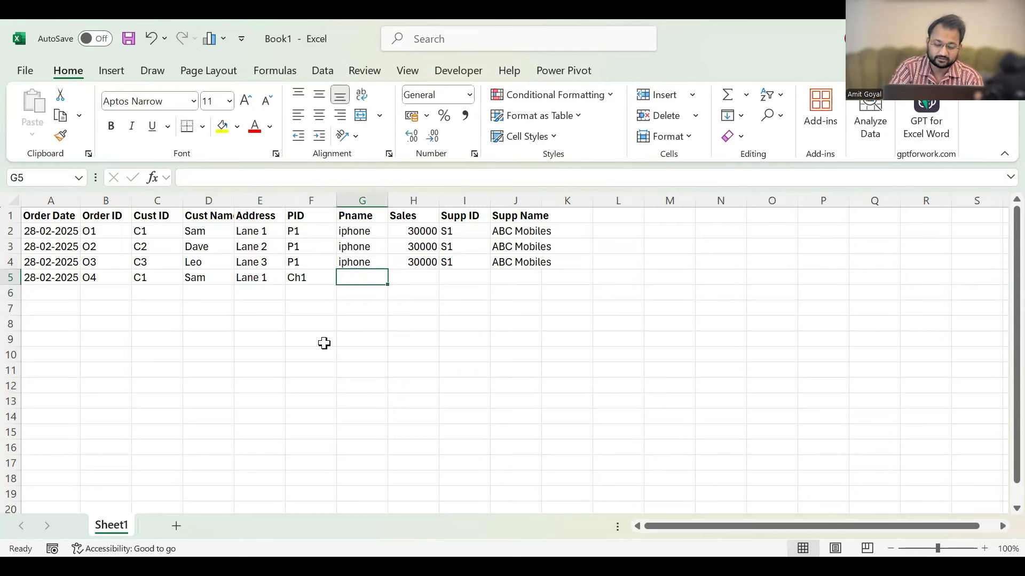
text(Charger)
key(Tab)
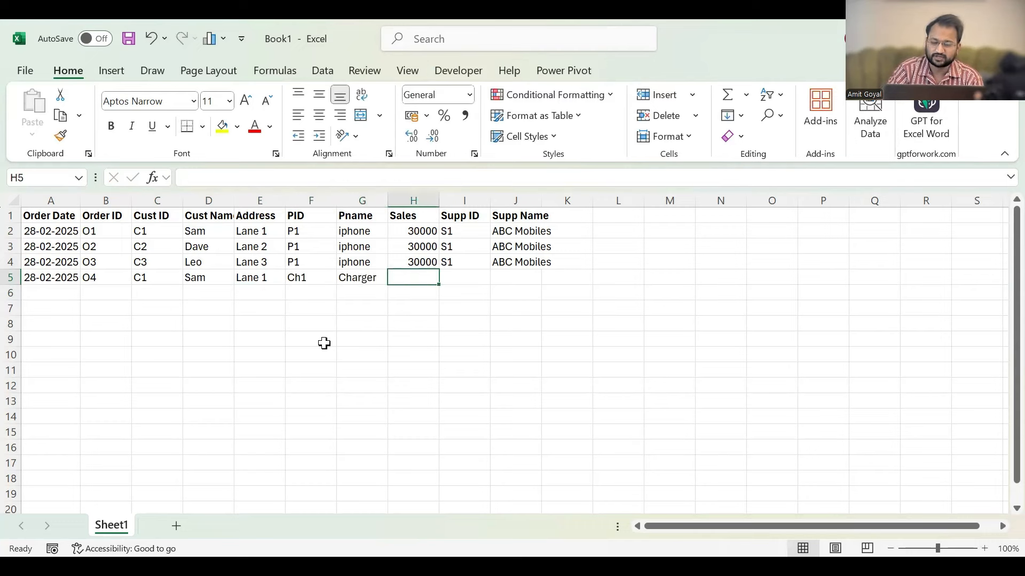
text(2000)
key(Tab)
Fill the supplier ID and supplier name from I4:J4 down into row 5.
key(Tab)
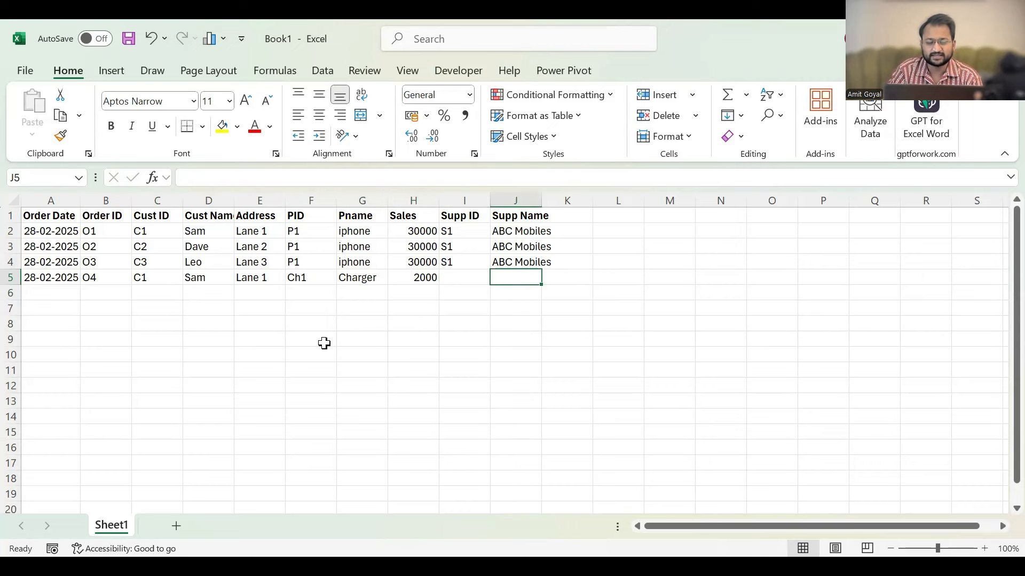
key(Up)
key(shift+Left)
key(shift+Down)
key(ctrl+d)
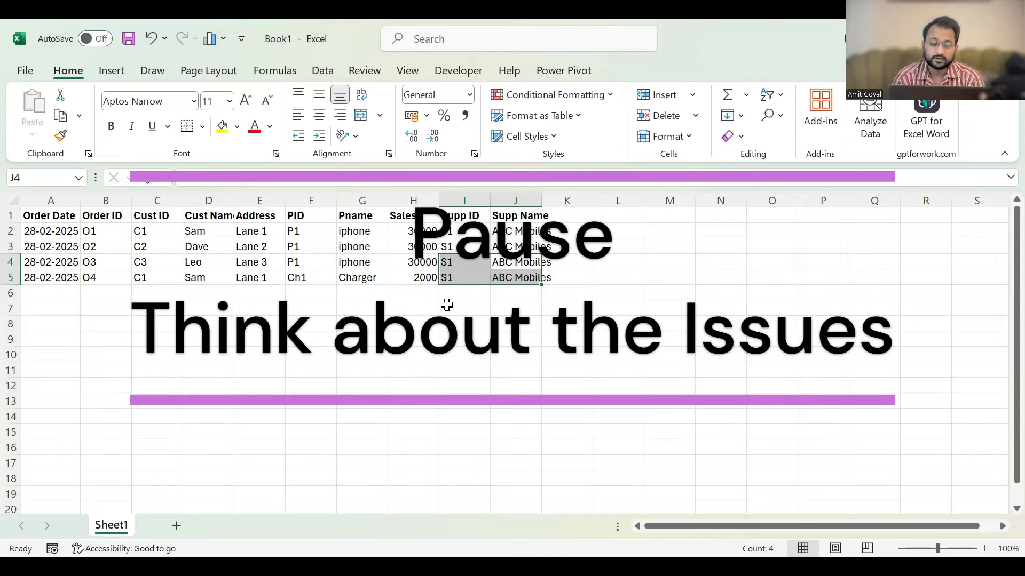
Examine the order table for repeated supplier names, product names and customer details.
click(686, 275)
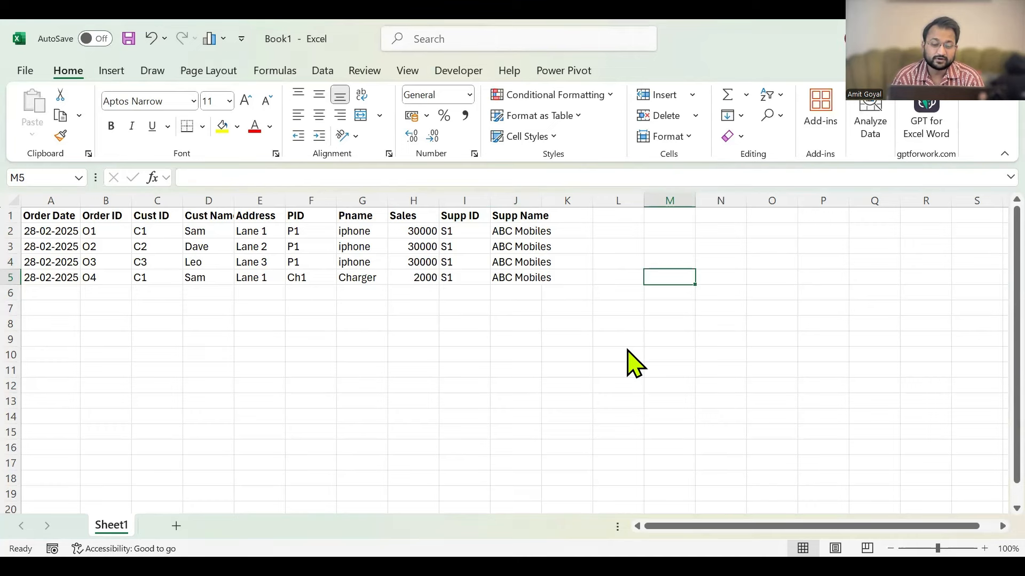
mouse_move(501, 218)
mouse_down()
mouse_move(543, 231)
mouse_move(497, 225)
mouse_up()
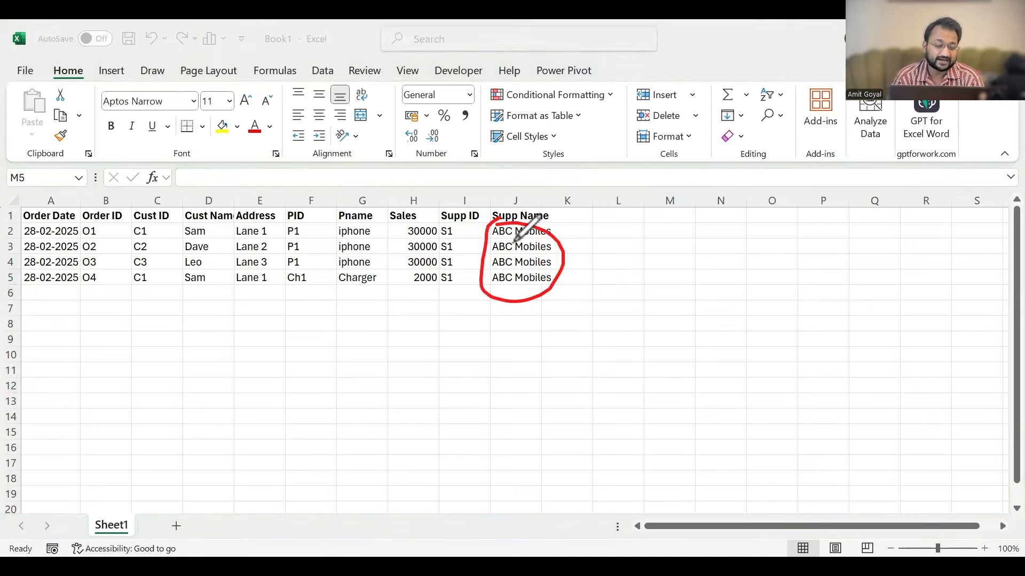
drag(513, 239, 508, 270)
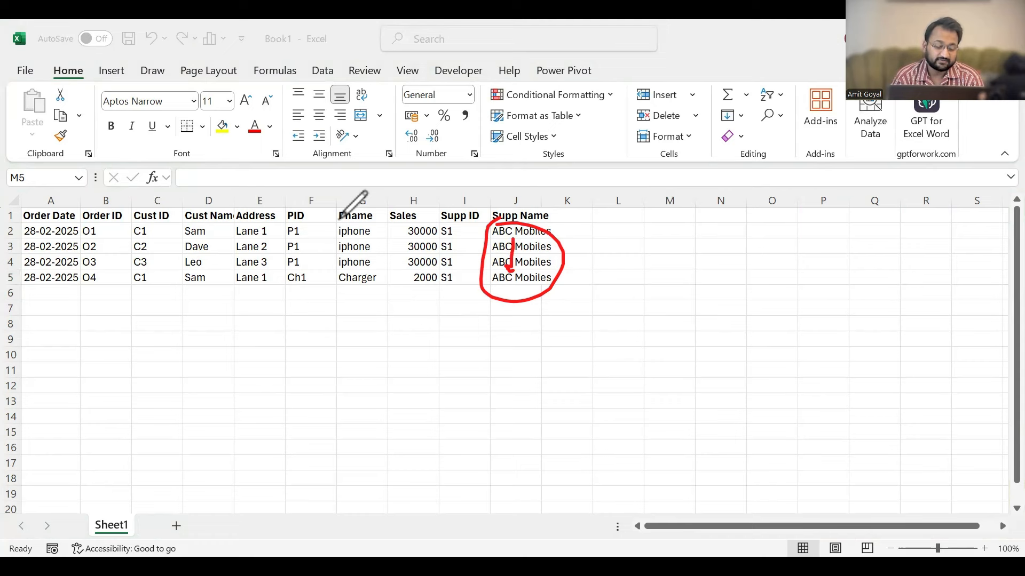
drag(339, 218, 357, 271)
drag(206, 229, 231, 212)
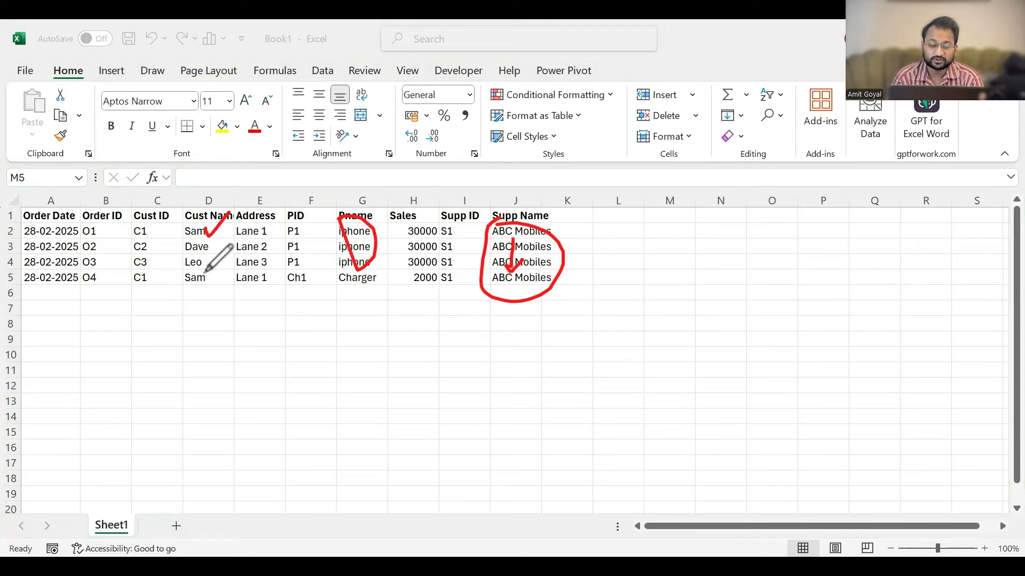
mouse_move(199, 286)
mouse_down()
mouse_move(223, 272)
mouse_move(288, 265)
mouse_up()
click(258, 236)
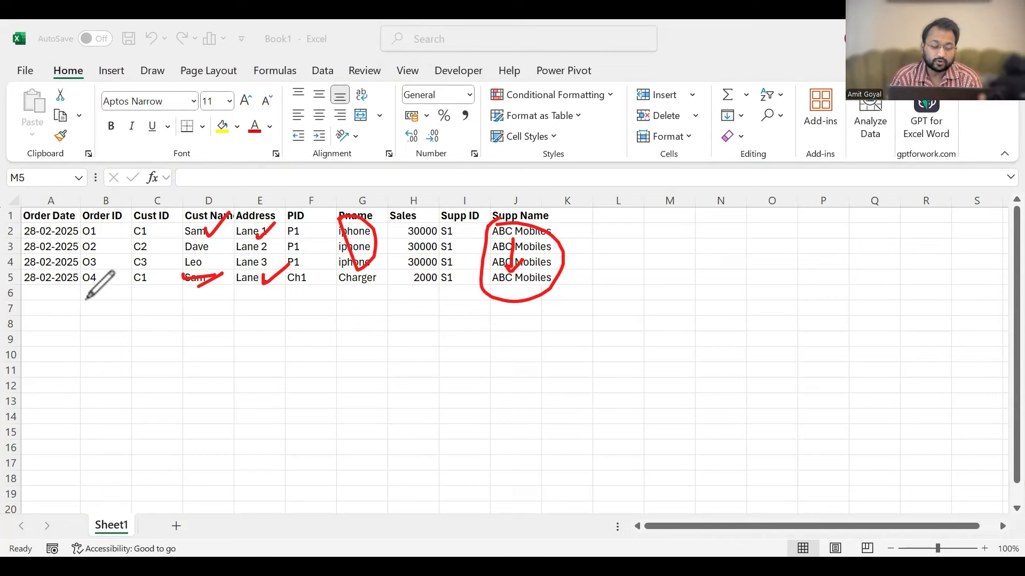
click(375, 297)
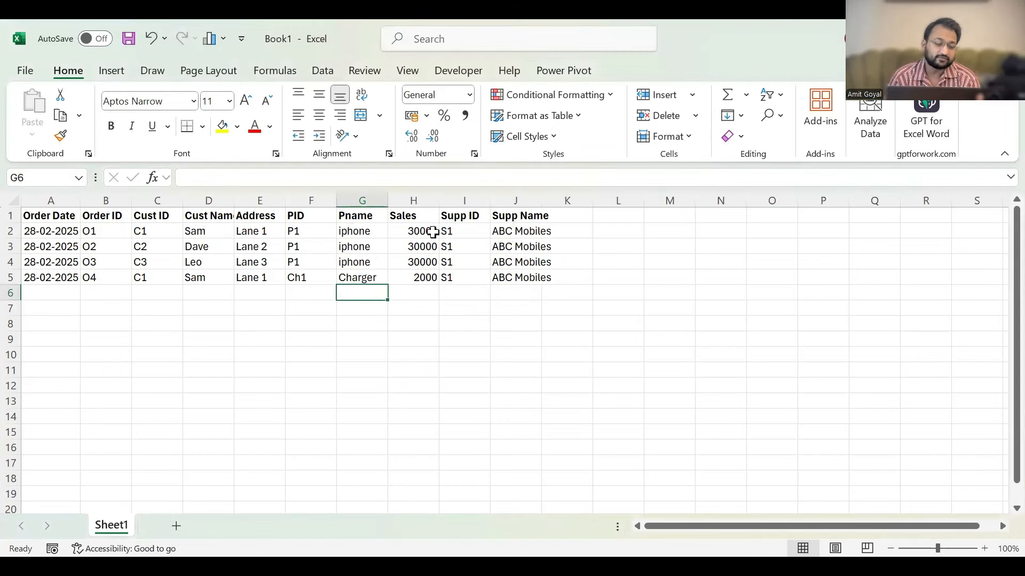
Copy the supplier ID and supplier name columns, I1:J5, to a separate range starting at O6.
drag(463, 217, 501, 274)
key(ctrl+c)
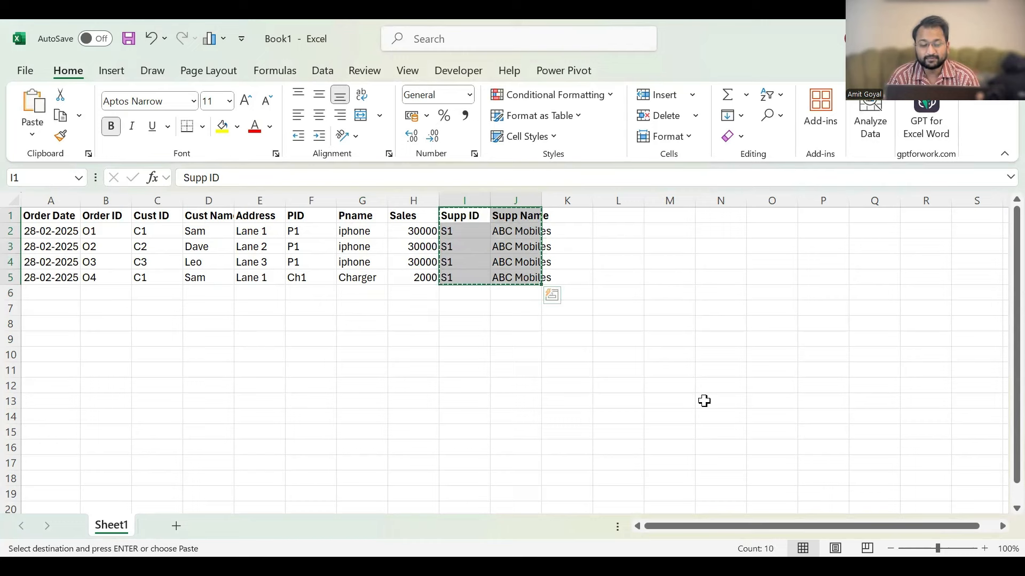
click(762, 293)
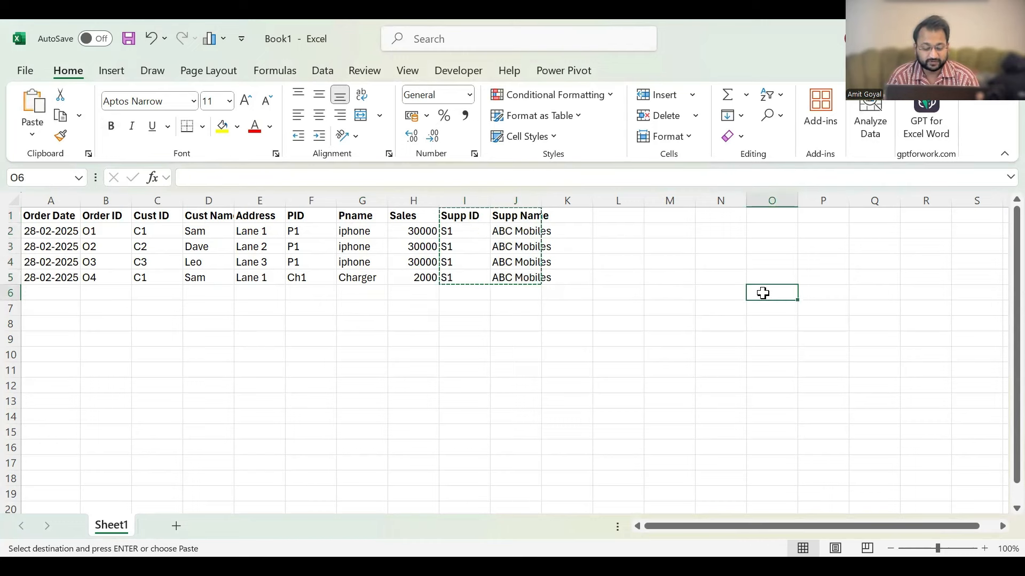
key(ctrl+v)
Remove duplicate rows from the copied supplier range, comparing Supp ID and Supp Name and treating the first row as headers.
key(alt)
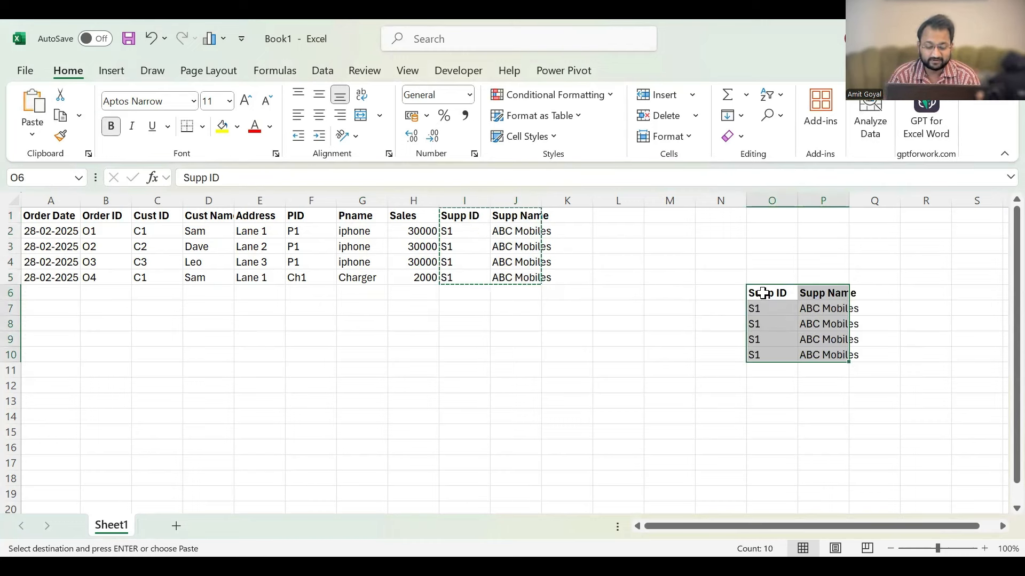
key(a)
key(m)
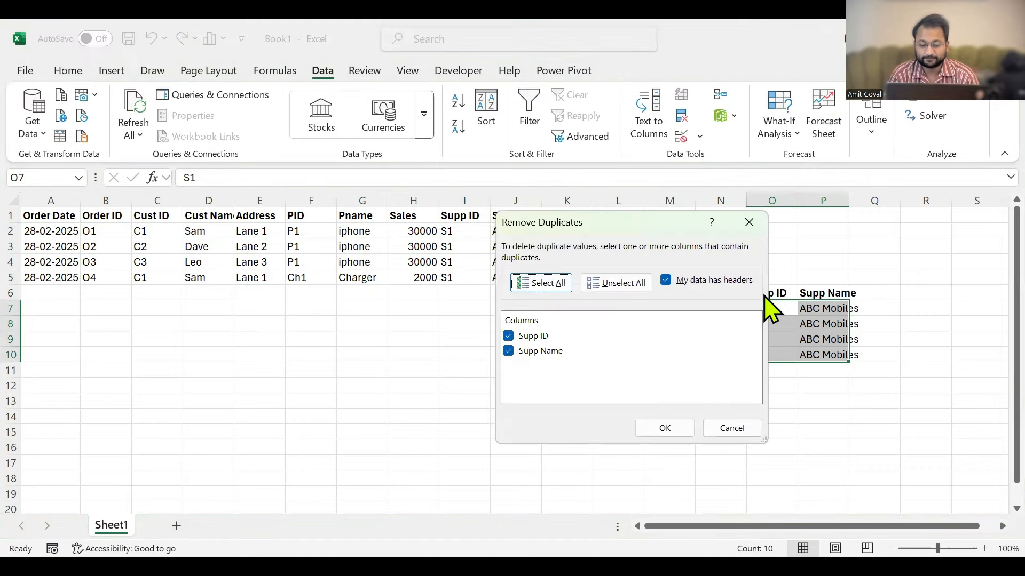
key(Tab)
key(Tab)
key(Return)
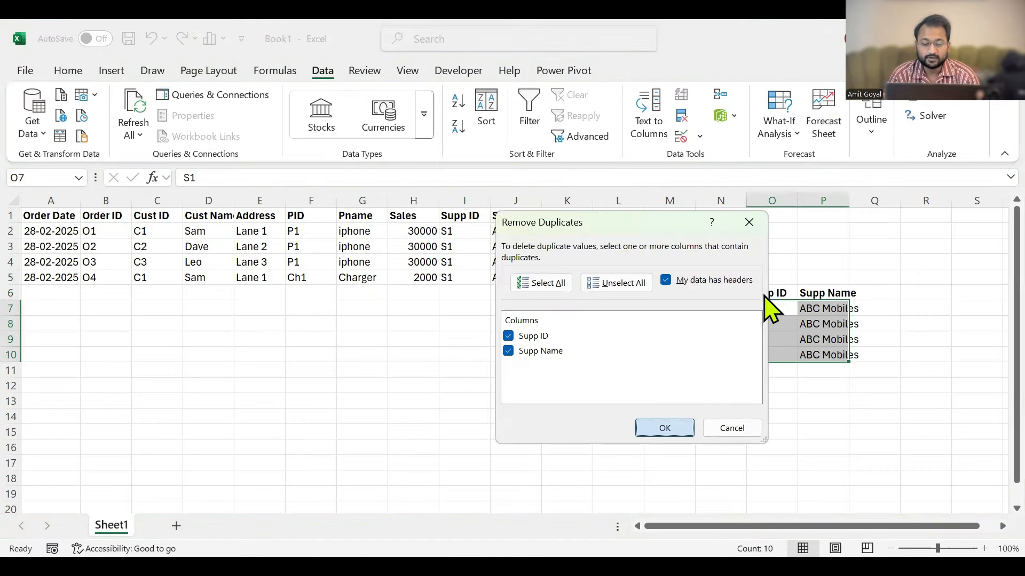
click(529, 339)
click(757, 353)
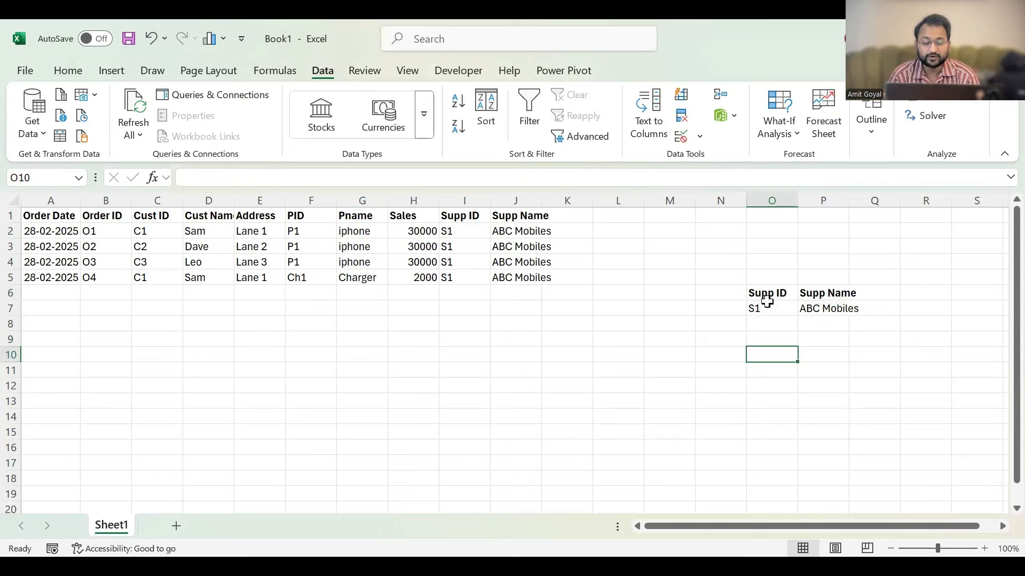
drag(767, 303, 826, 296)
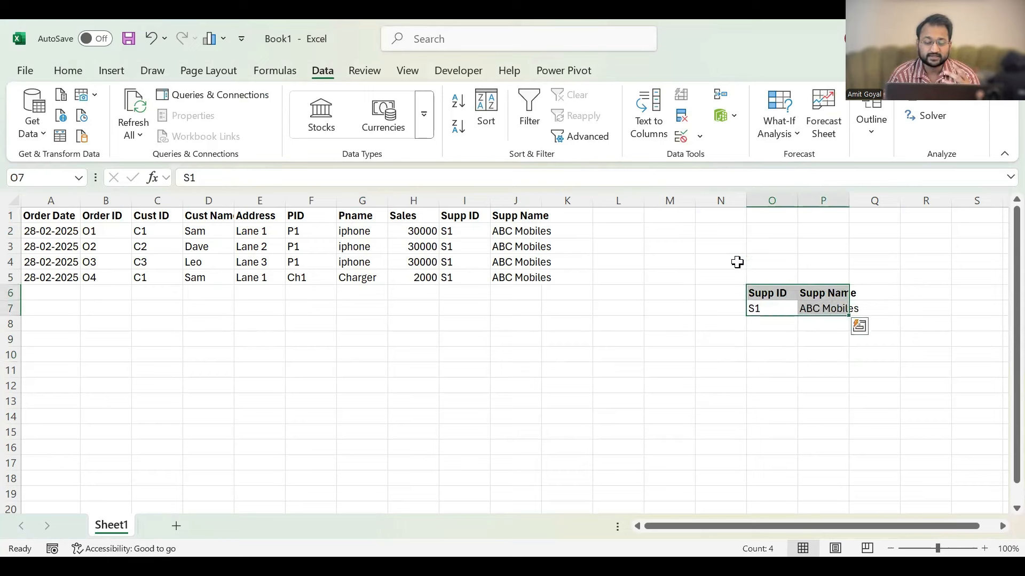
click(50, 217)
drag(51, 217, 531, 273)
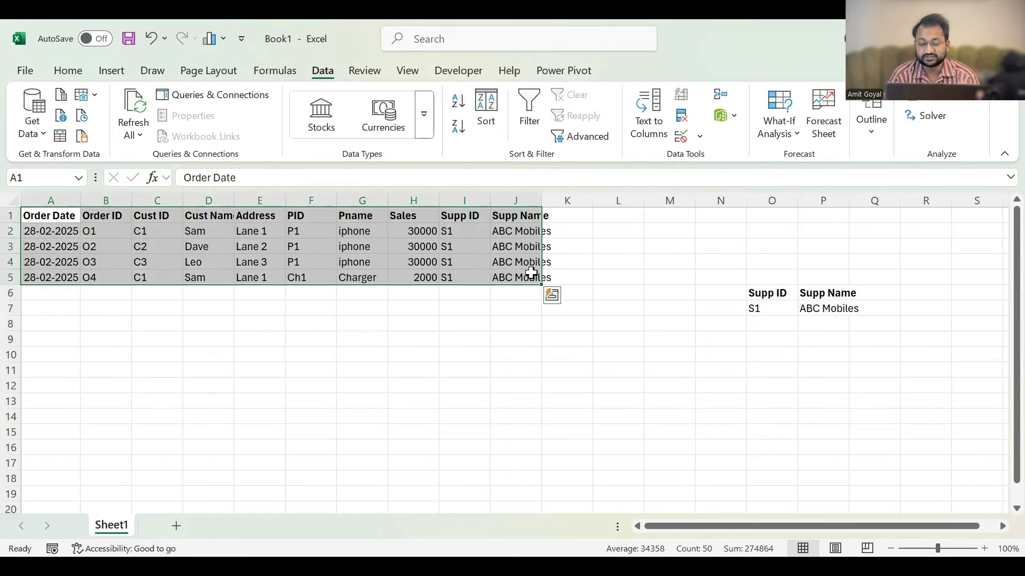
Clear the Supp Name column, J1:J5, from the order table.
drag(507, 216, 498, 279)
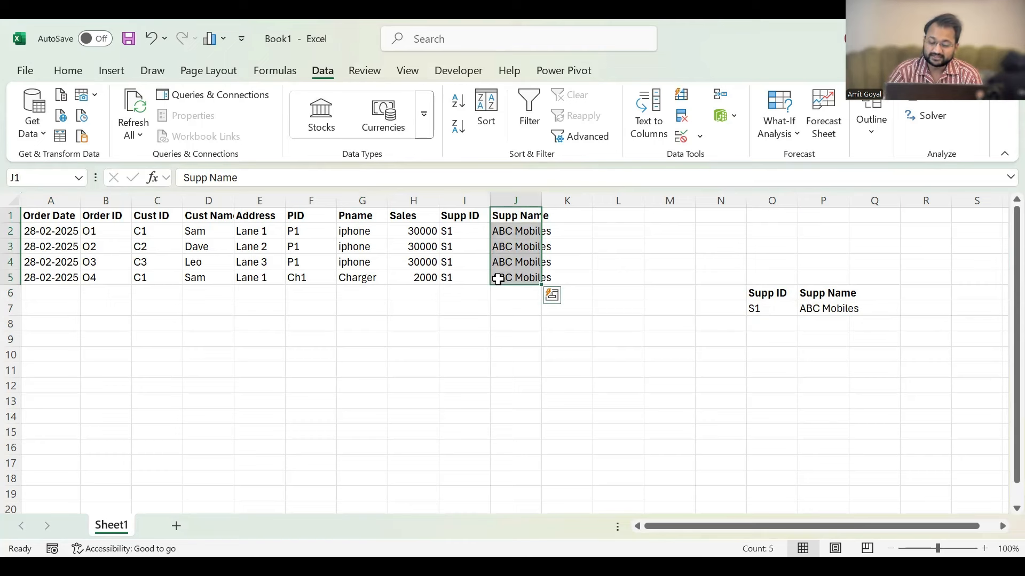
key(Delete)
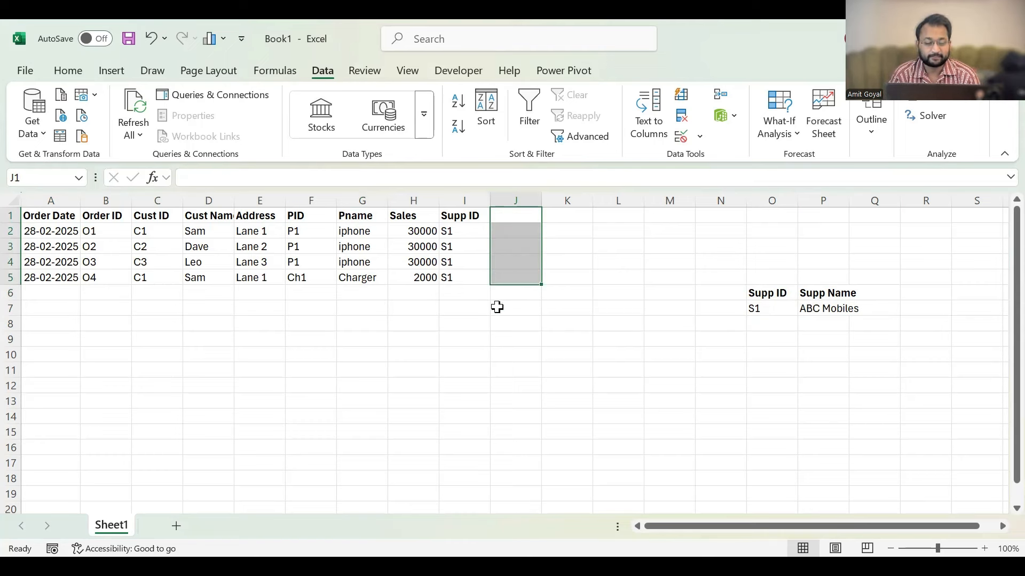
click(390, 249)
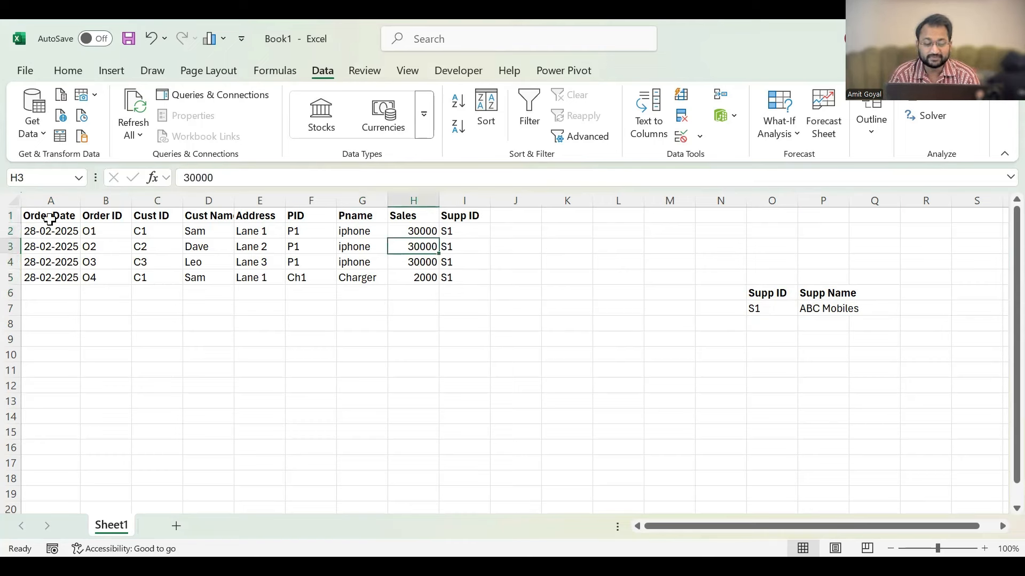
drag(49, 219, 454, 285)
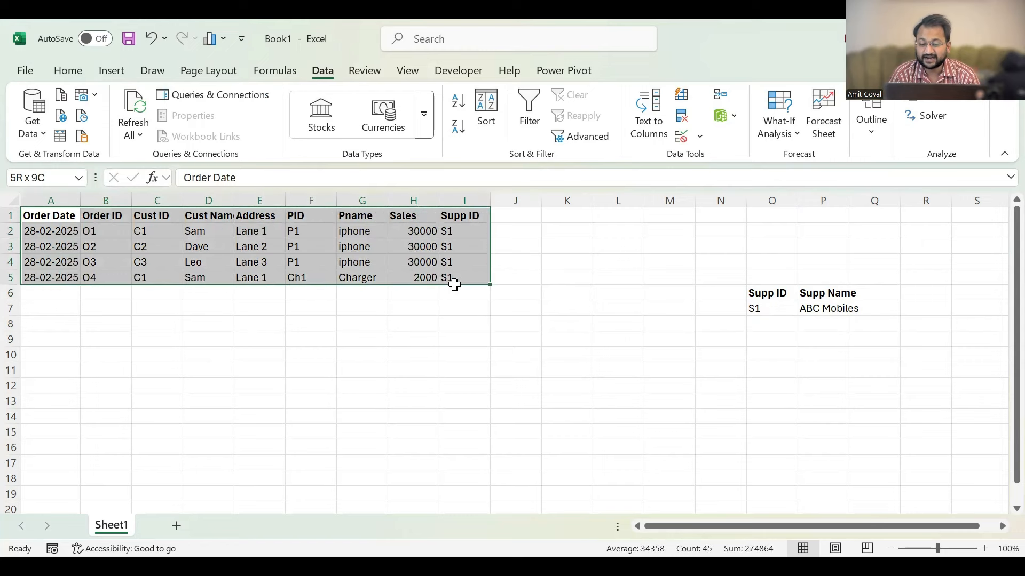
click(754, 293)
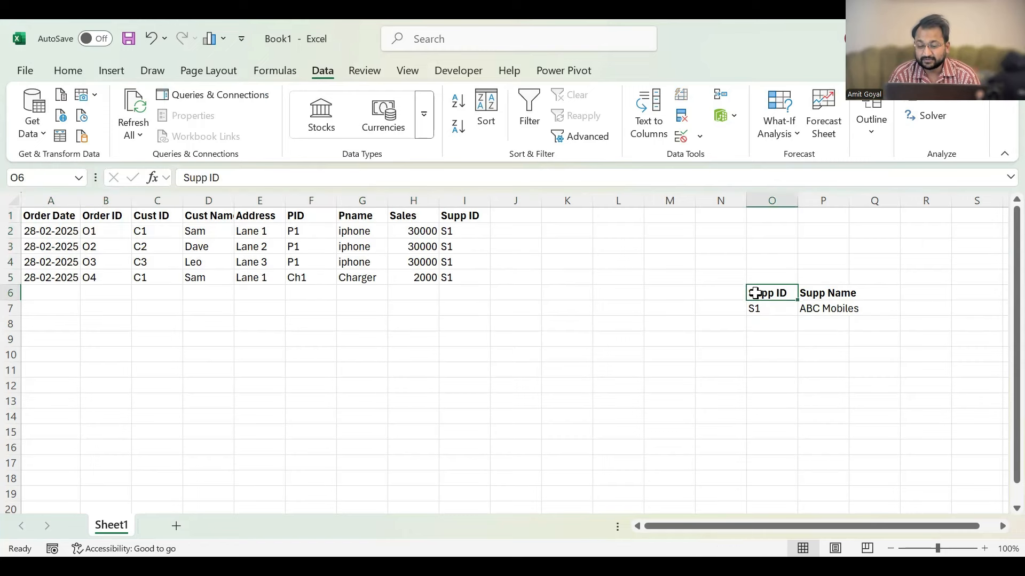
drag(755, 293, 805, 305)
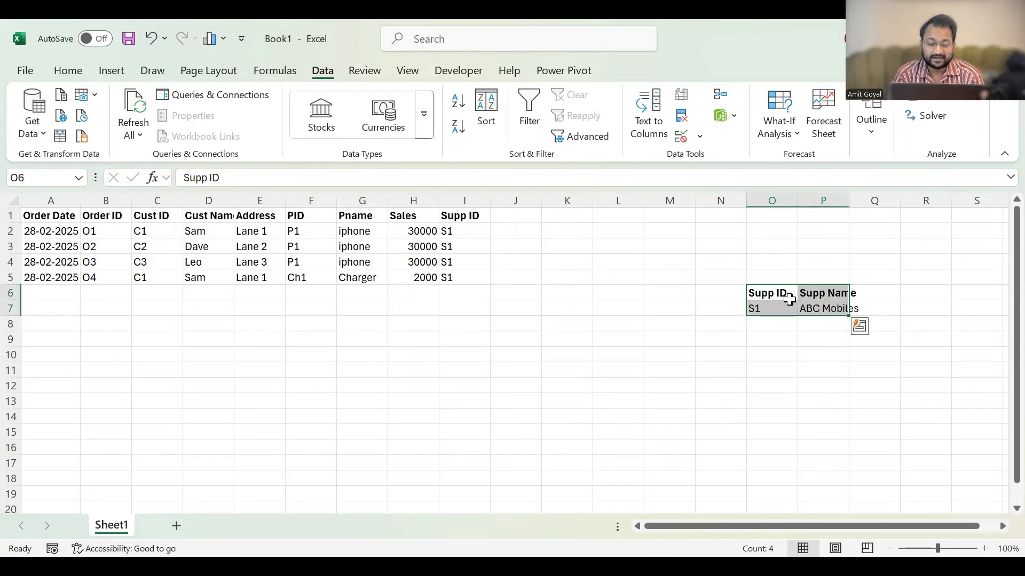
click(322, 254)
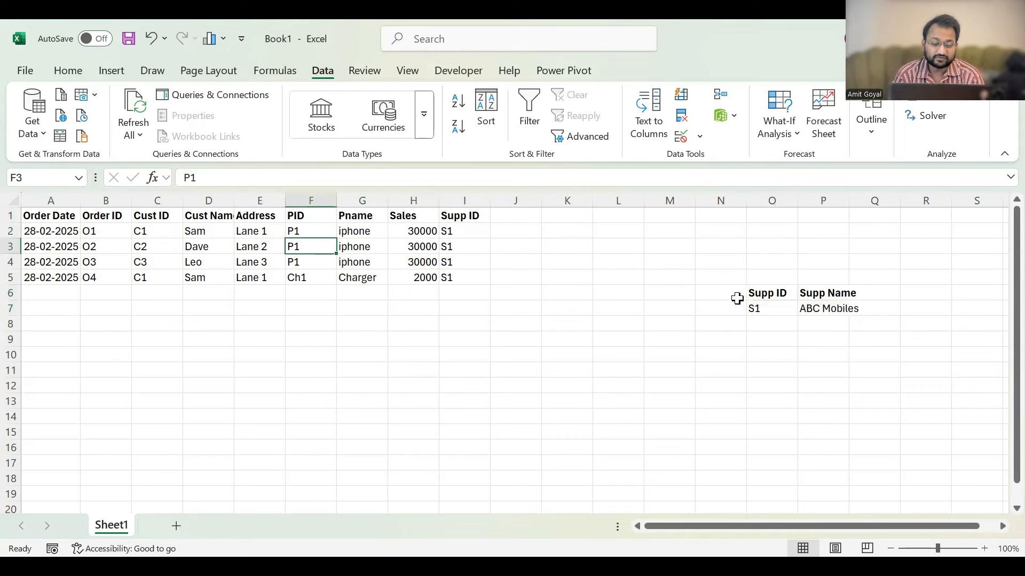
Draw an arrow from the supplier table's Supp ID header to the Supp ID column of the order table.
click(111, 75)
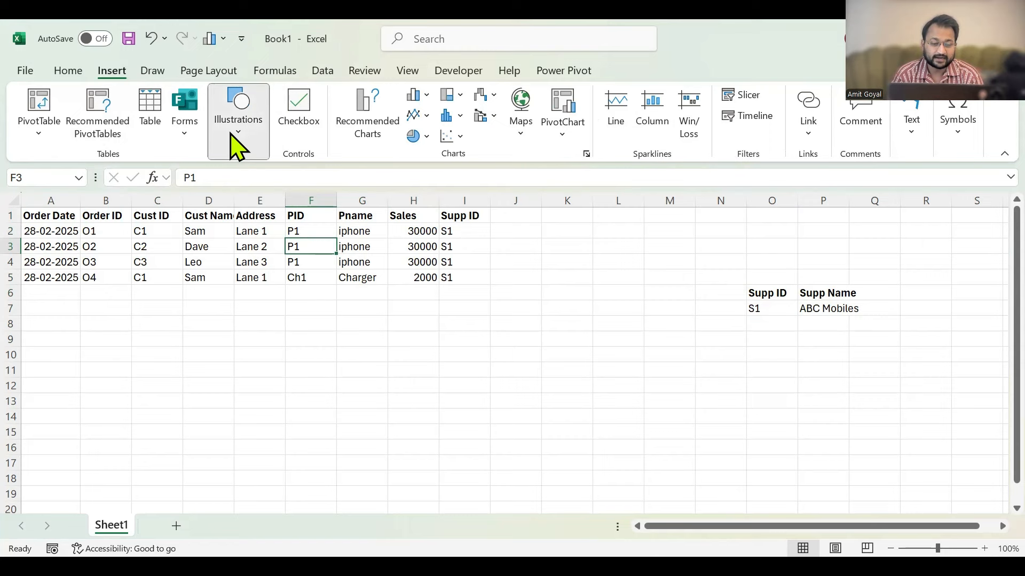
click(251, 161)
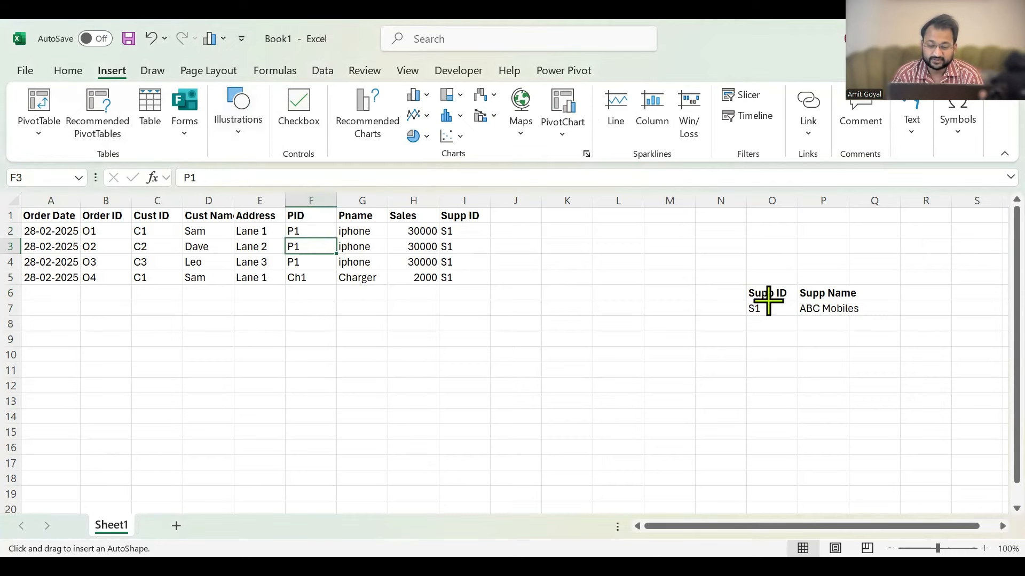
drag(768, 299, 481, 230)
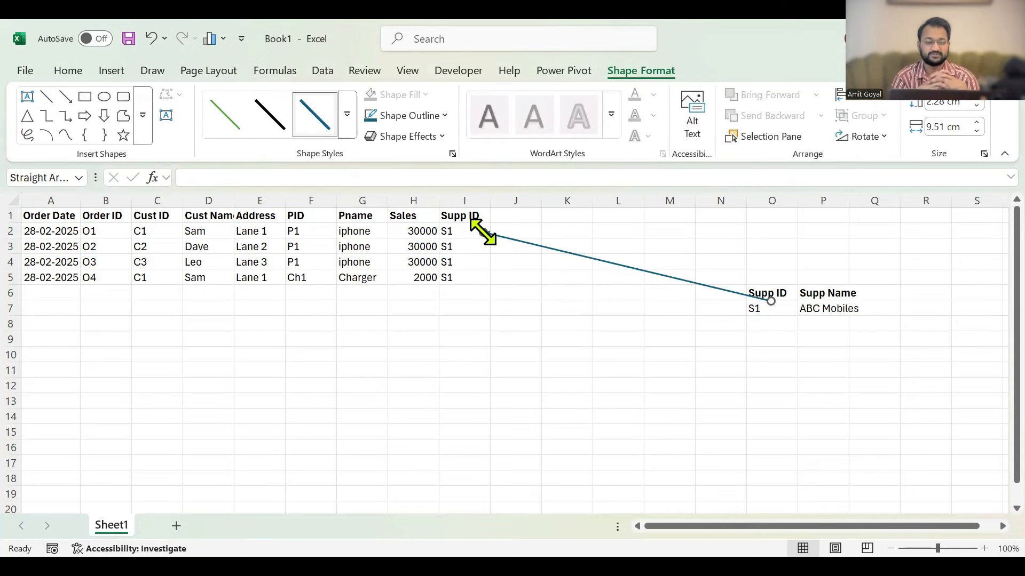
click(368, 310)
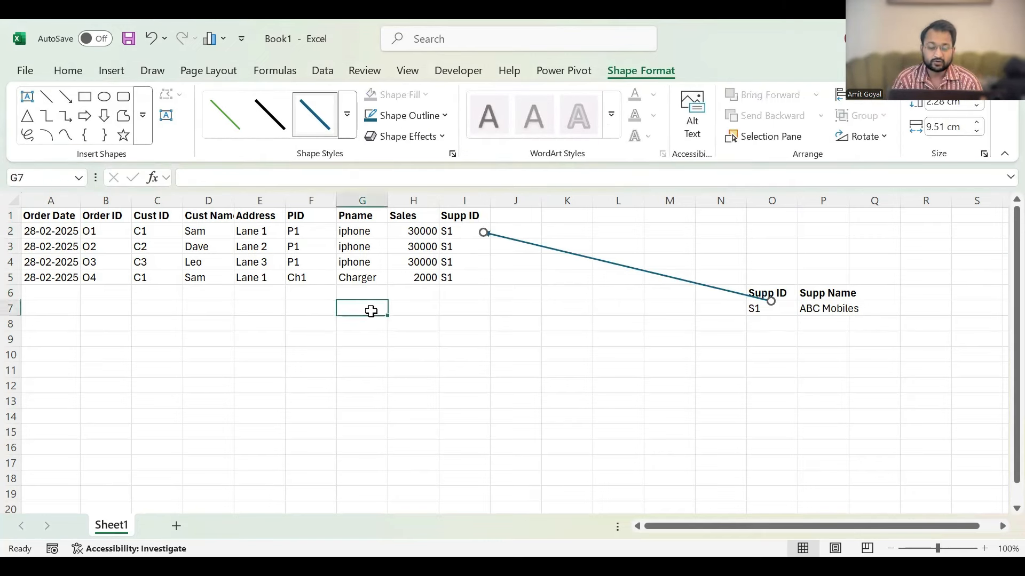
Copy the customer ID, name and address columns, C1:E5, to a separate range starting at L11.
drag(160, 216, 248, 278)
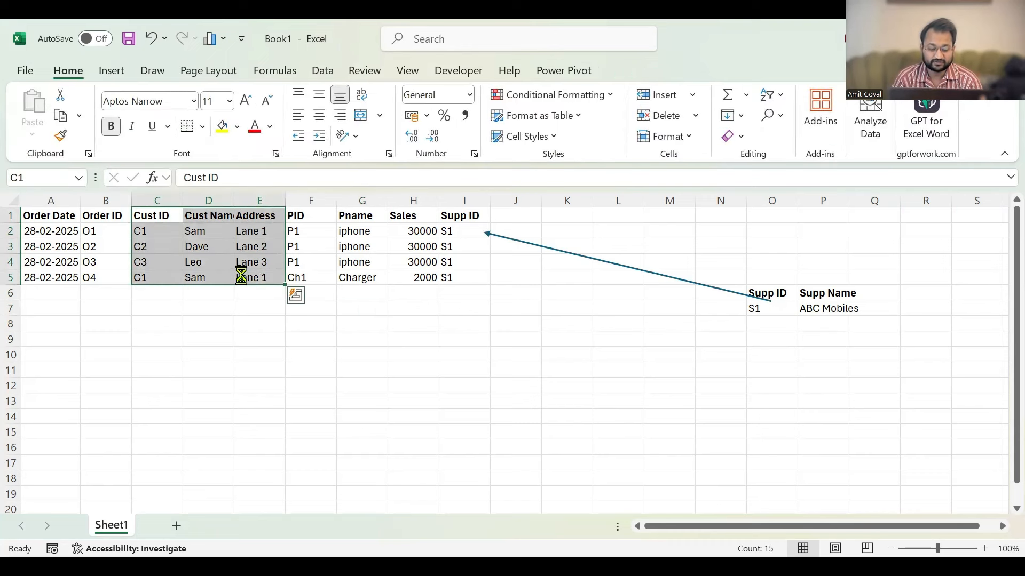
key(ctrl+c)
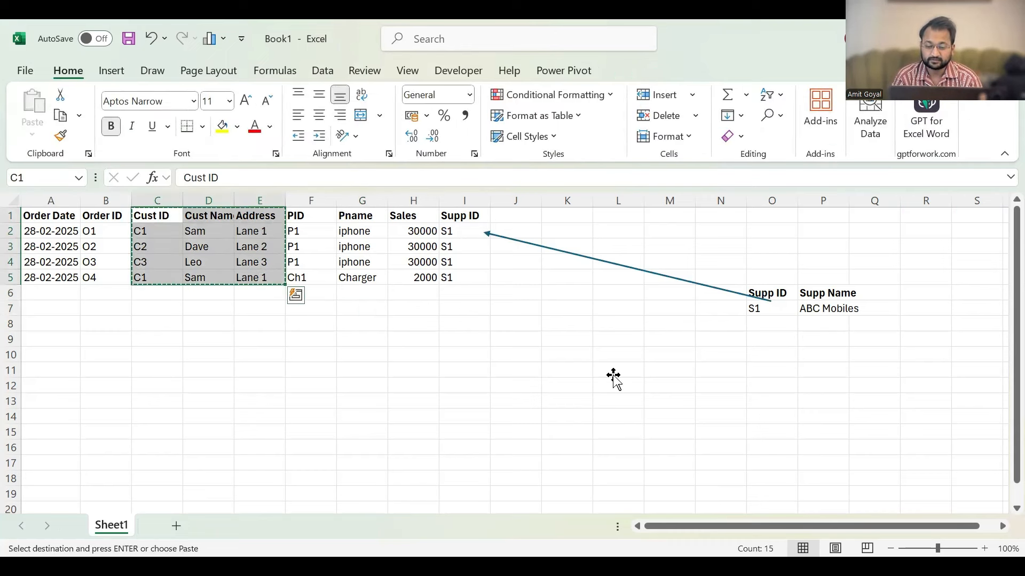
click(615, 374)
key(ctrl+v)
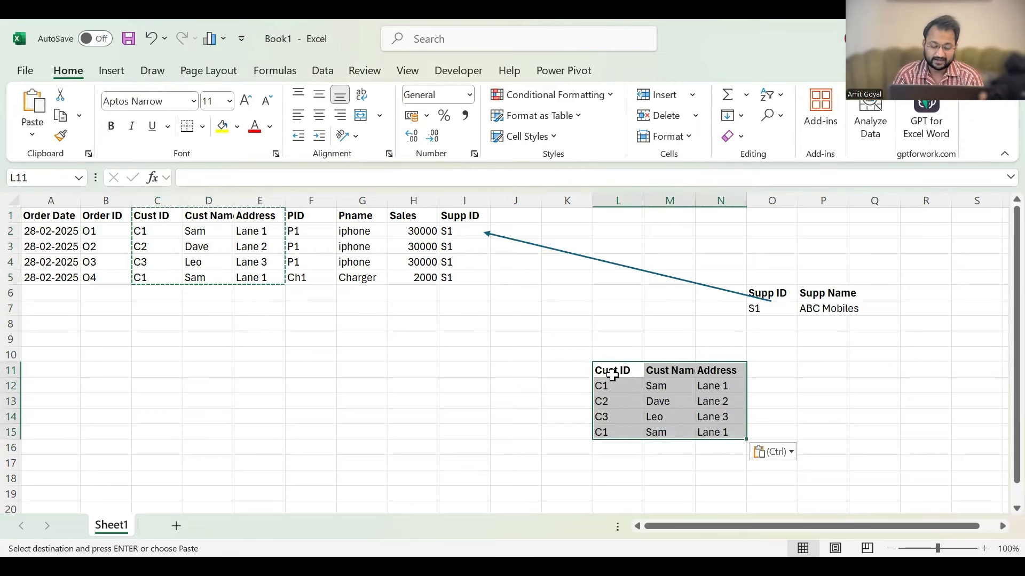
Remove duplicate rows from the copied customer range across all three columns, and delete Cust Name and Address, D1:E5, from the order table, shifting cells left.
key(alt)
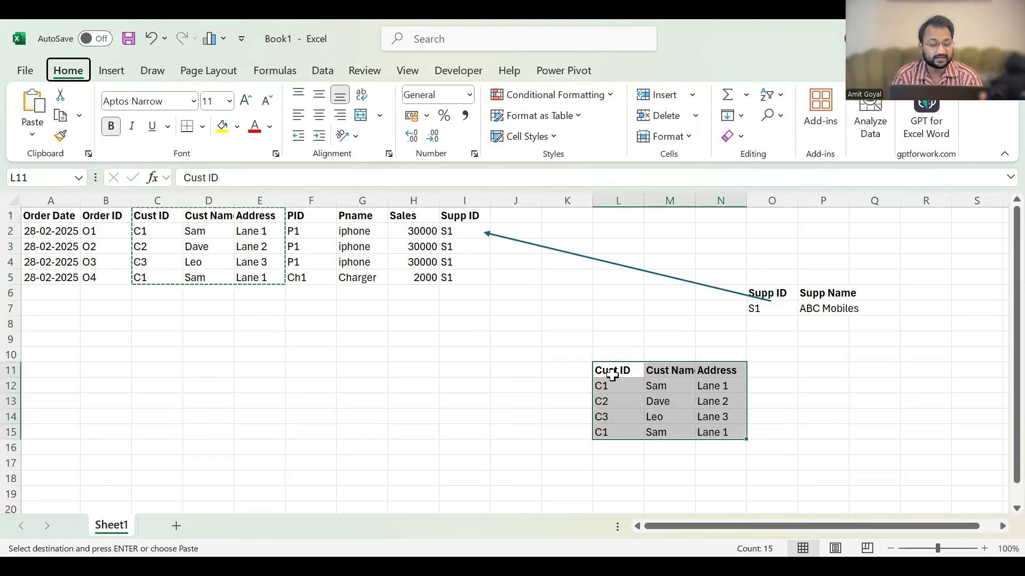
key(a)
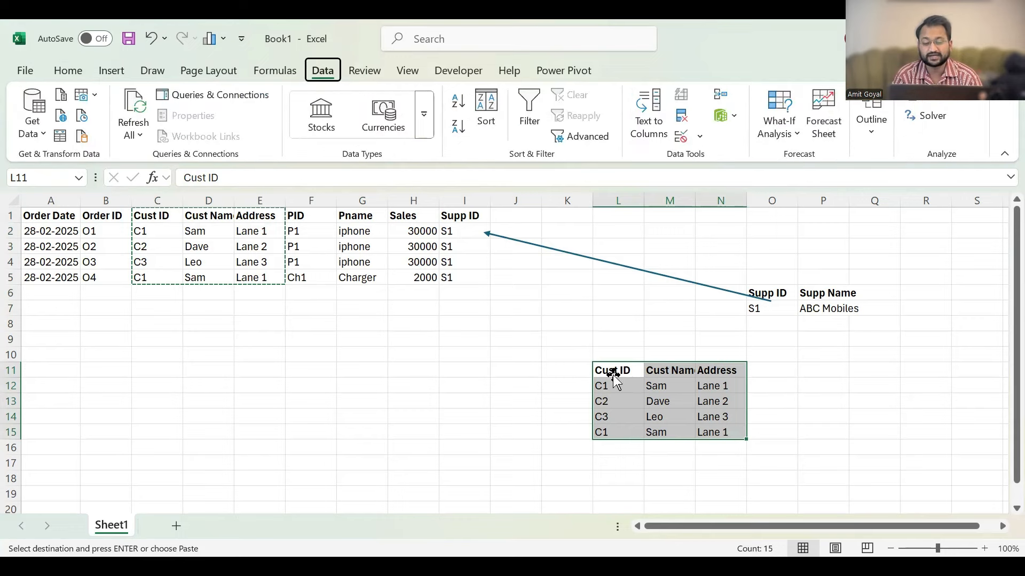
key(m)
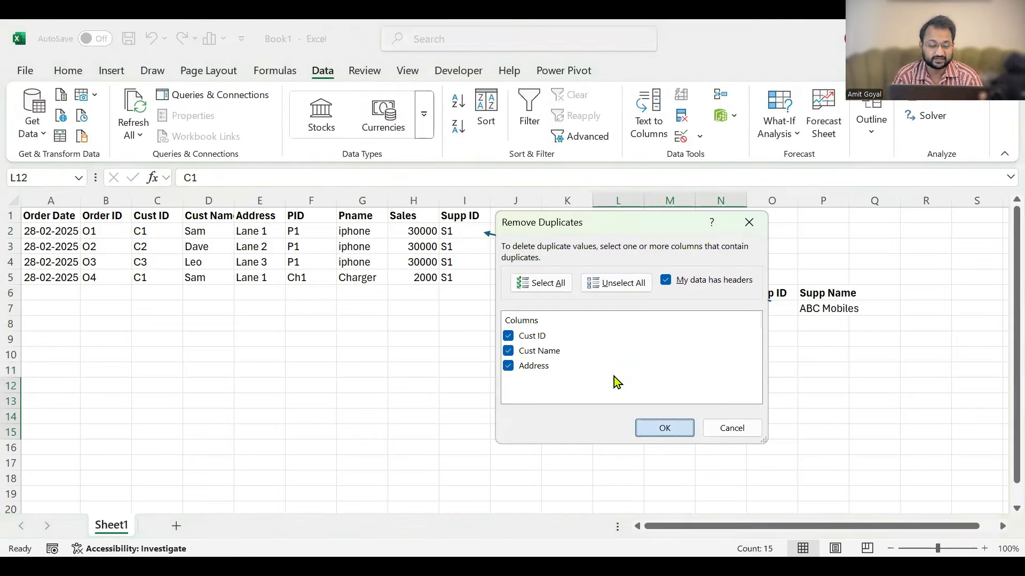
click(379, 361)
drag(213, 217, 236, 278)
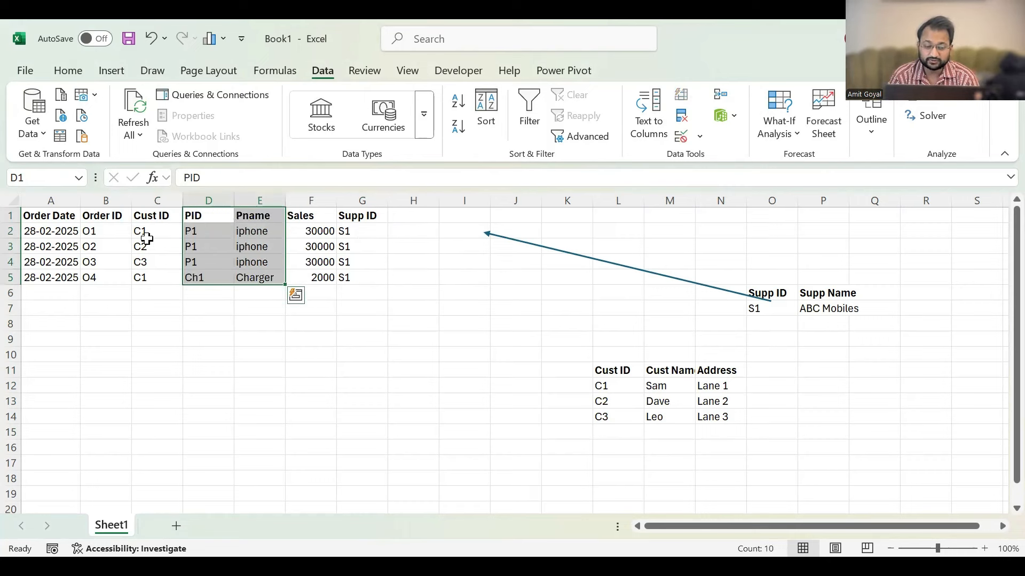
Draw an arrow from the customer table's Cust ID to the order table's Cust ID column, and move the supplier arrow's head to the Supp ID header.
drag(608, 370, 667, 414)
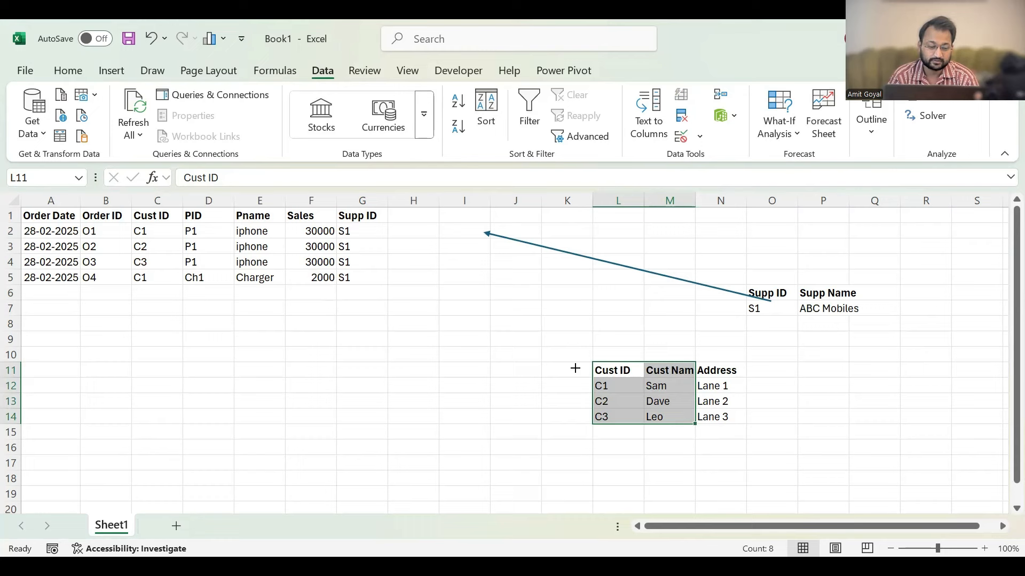
drag(593, 369, 157, 234)
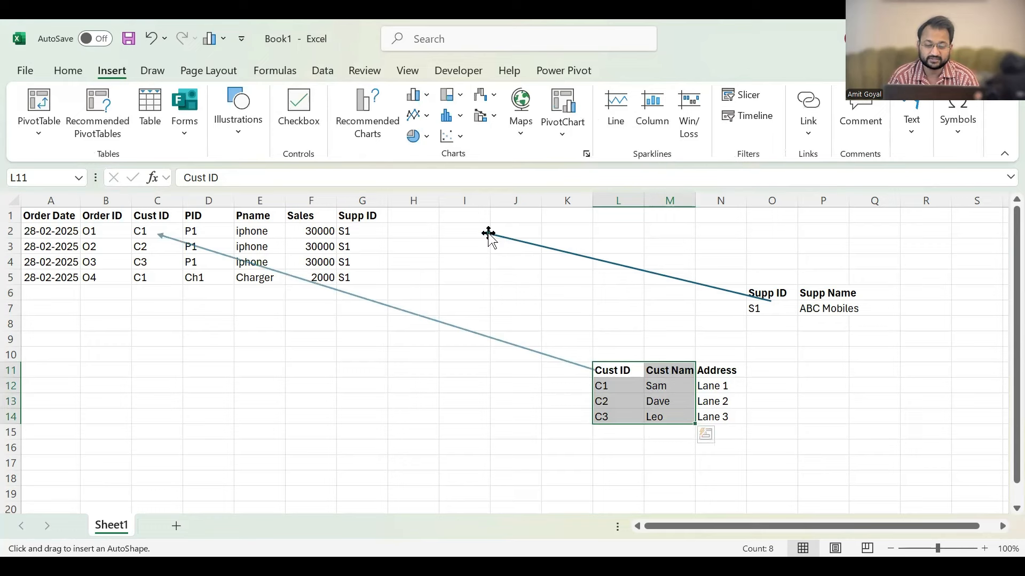
drag(489, 234, 373, 224)
Copy the product ID and product name columns, D1:E5, to a separate range starting at E14.
drag(192, 220, 238, 284)
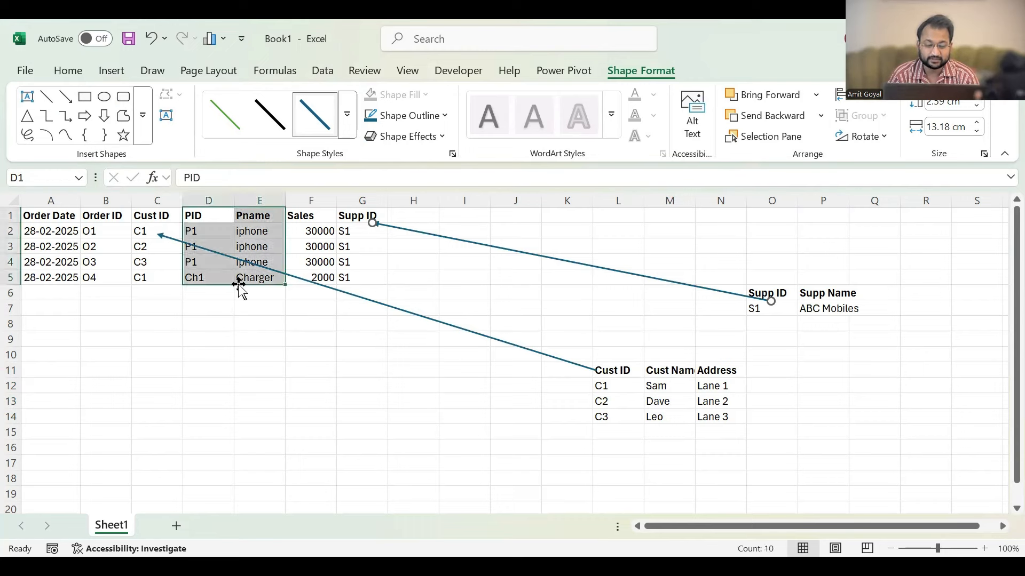
key(ctrl+c)
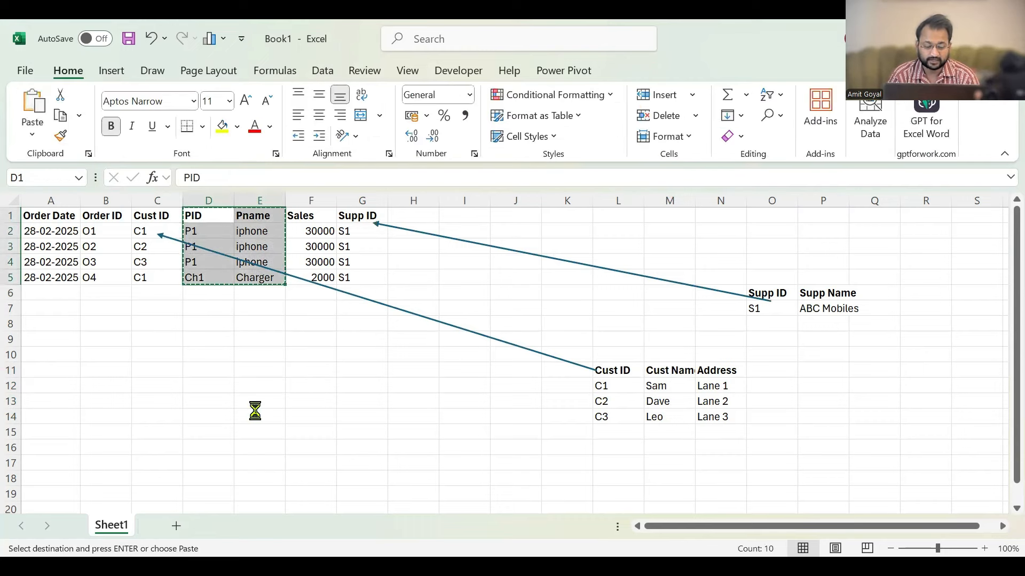
click(254, 410)
key(ctrl+v)
Remove duplicate rows from the copied product range by PID and Pname, and delete the Pname column, E1:E5, from the order table, shifting cells left.
key(alt)
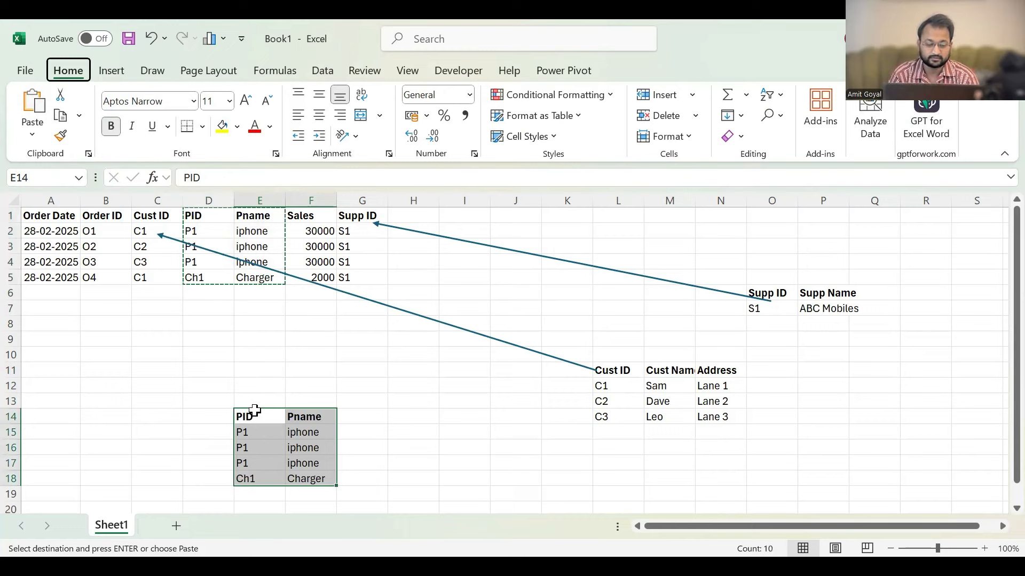
key(a)
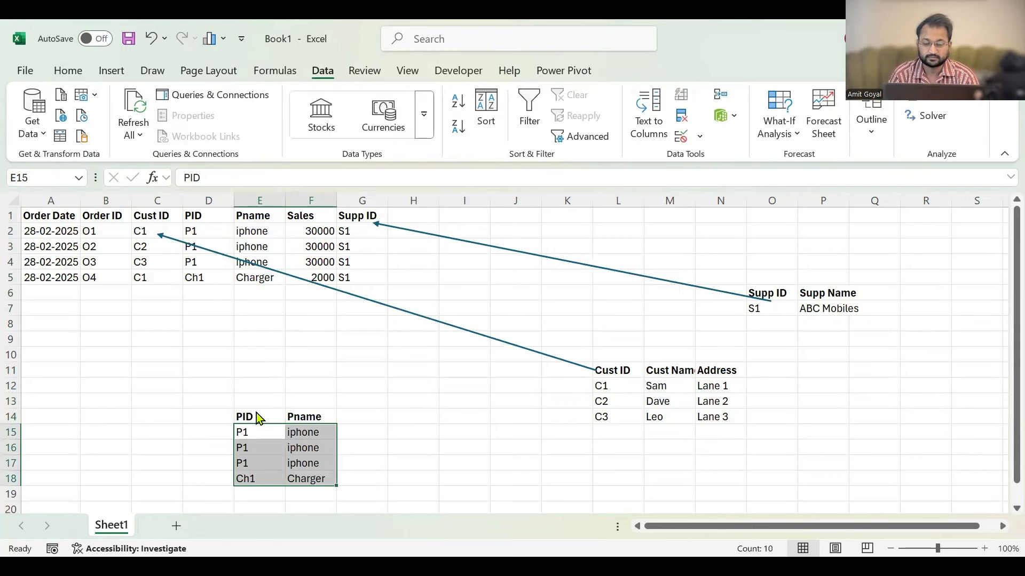
key(m)
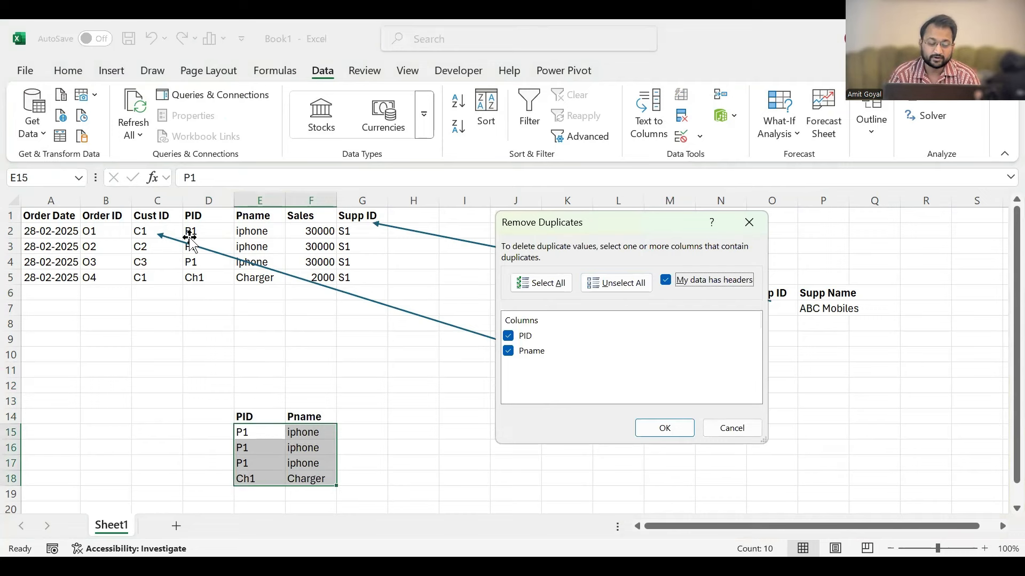
key(Return)
drag(240, 219, 235, 273)
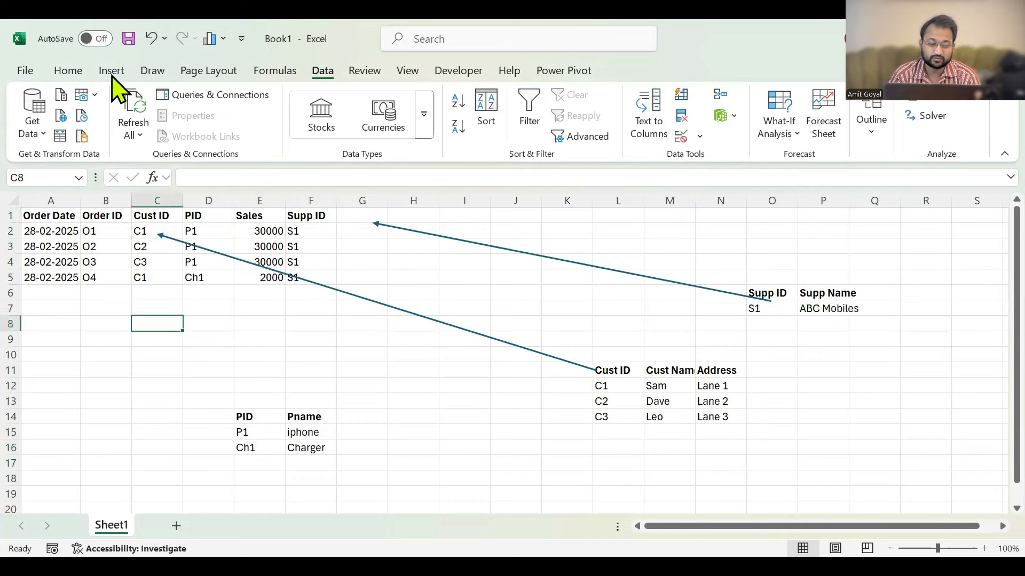
Draw an arrow from the product table's PID header to the PID column of the order table.
click(111, 72)
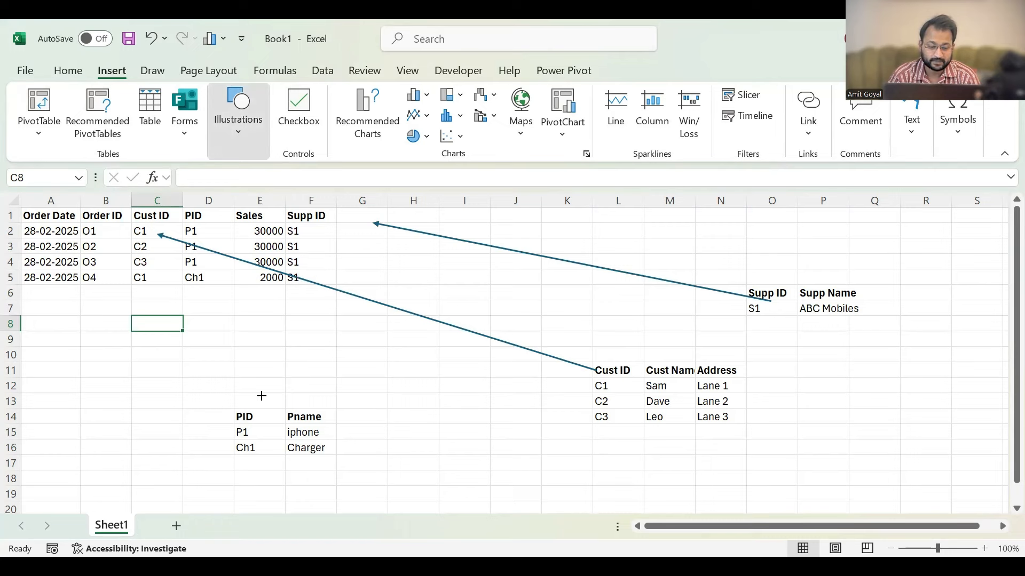
drag(260, 411, 219, 228)
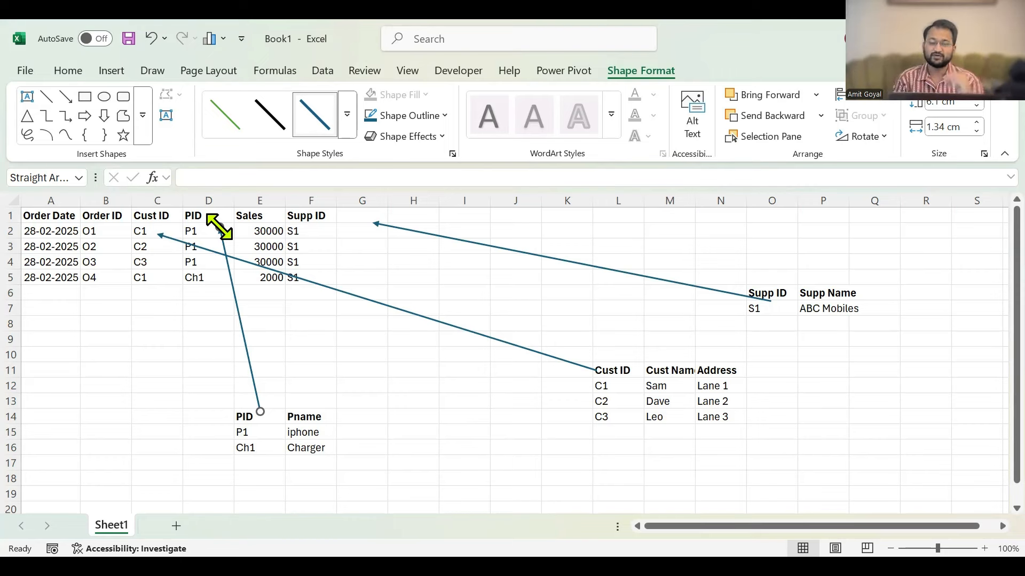
click(166, 405)
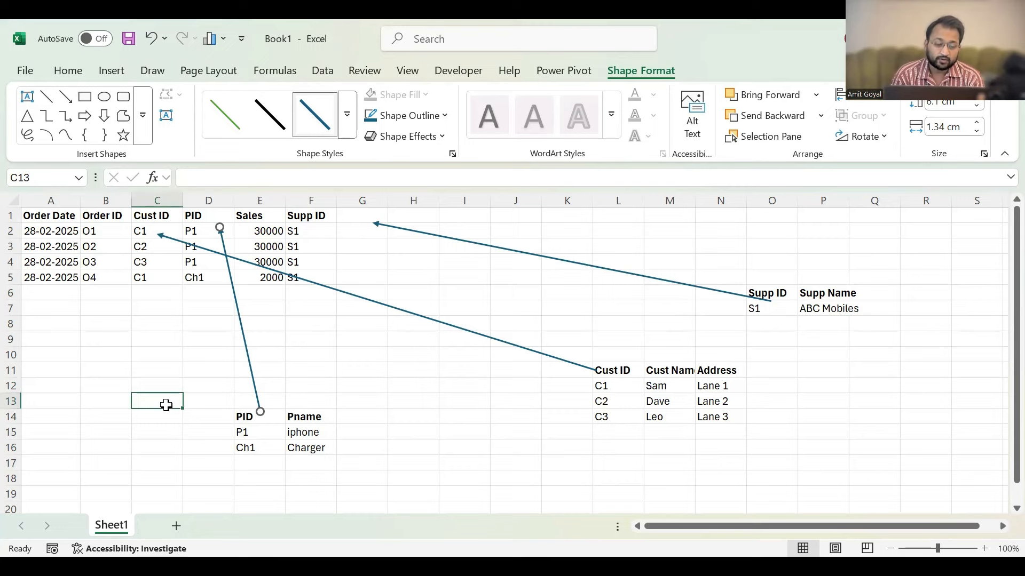
Enter the heading "Relationships" in A19 below the tables and format it bold and italic.
scroll(166, 405, down, 1)
scroll(166, 404, down, 4)
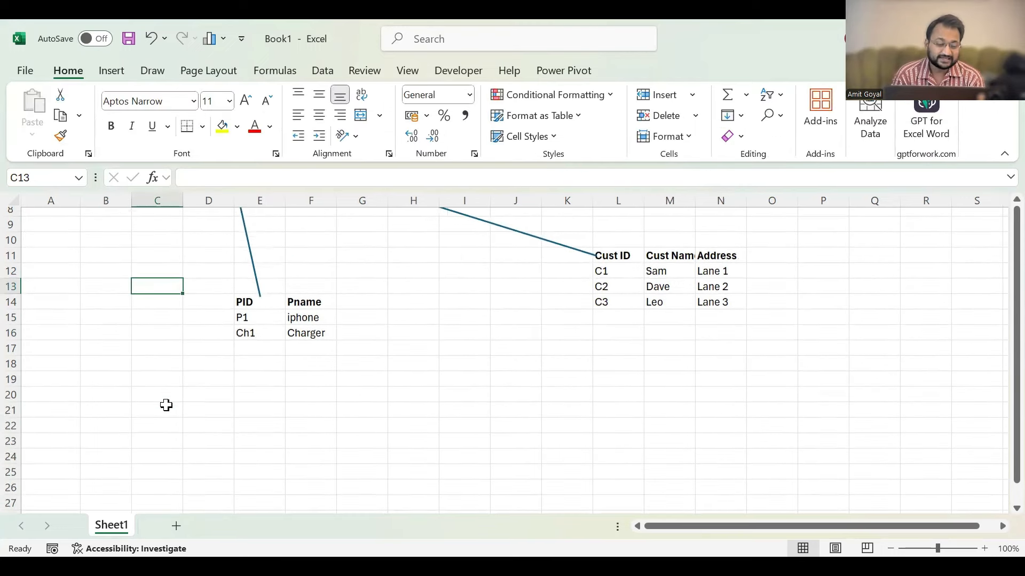
scroll(166, 404, up, 3)
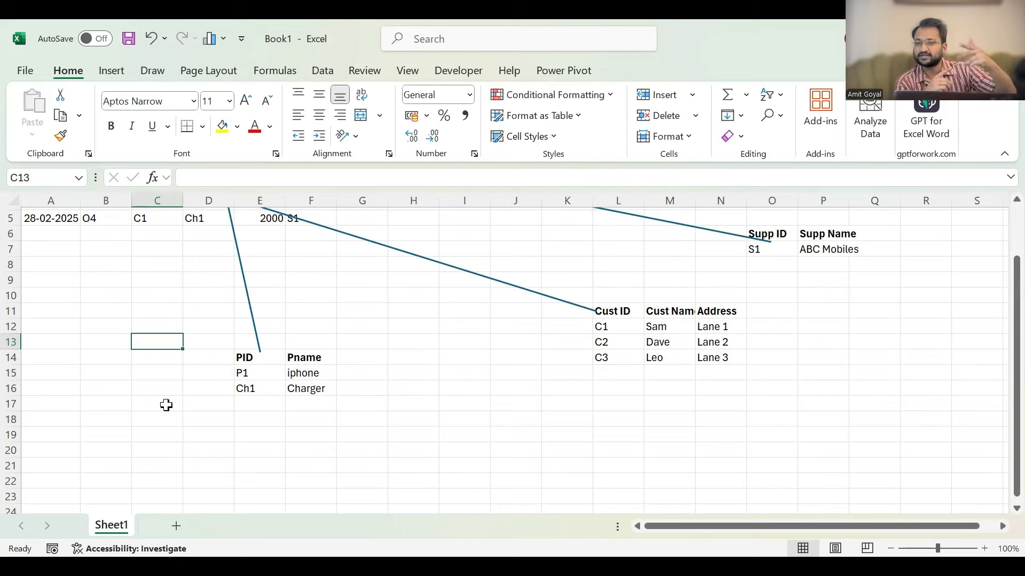
click(59, 431)
text(Re)
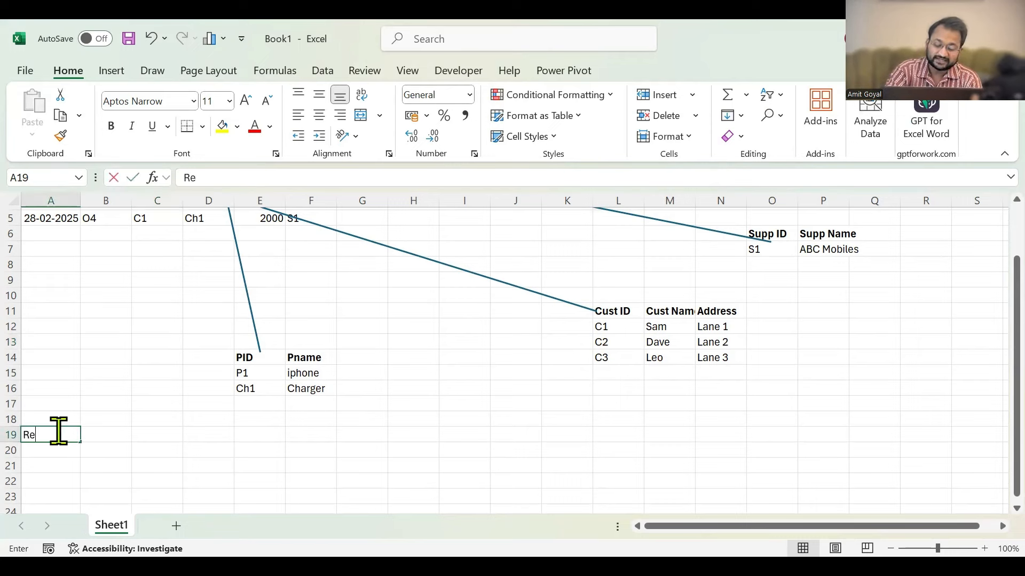
text(lations)
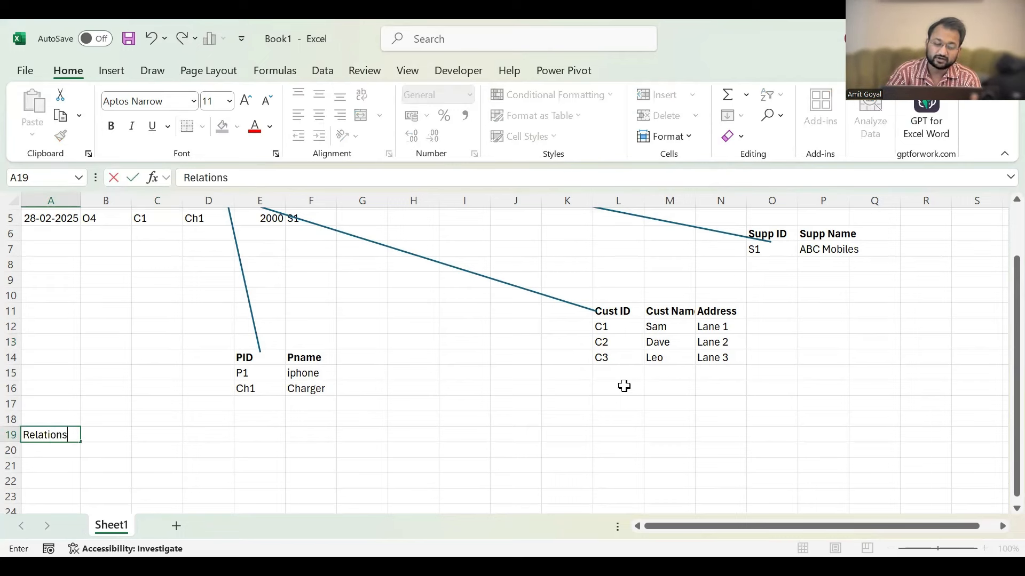
text(j)
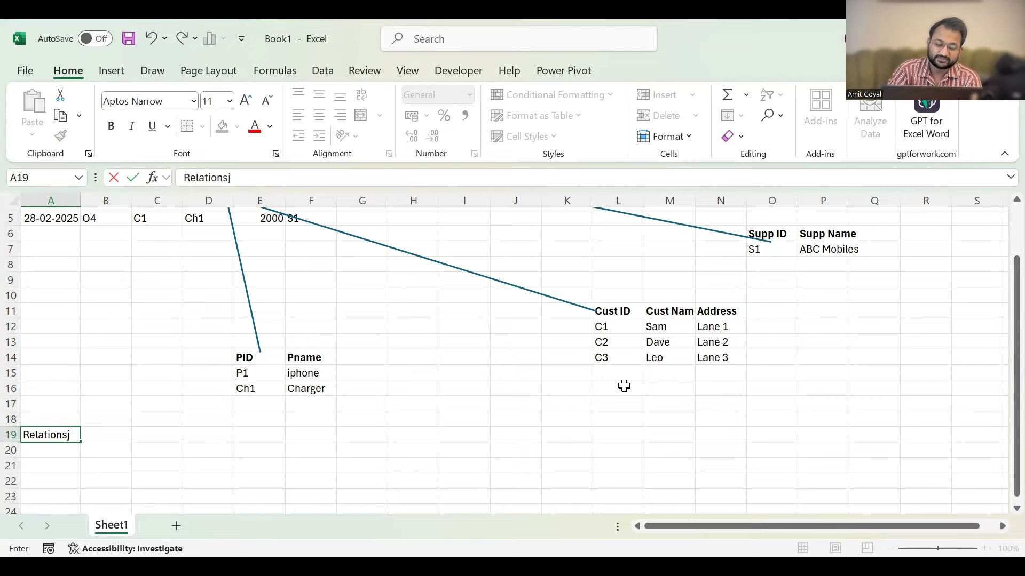
text(ips)
key(BackSpace)
key(BackSpace)
key(BackSpace)
key(BackSpace)
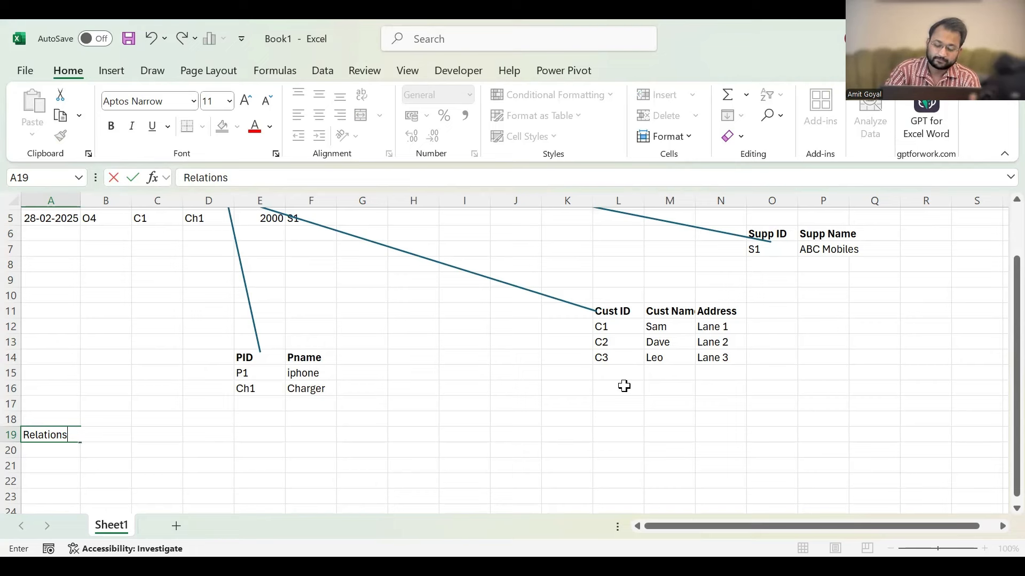
text(hips)
key(Return)
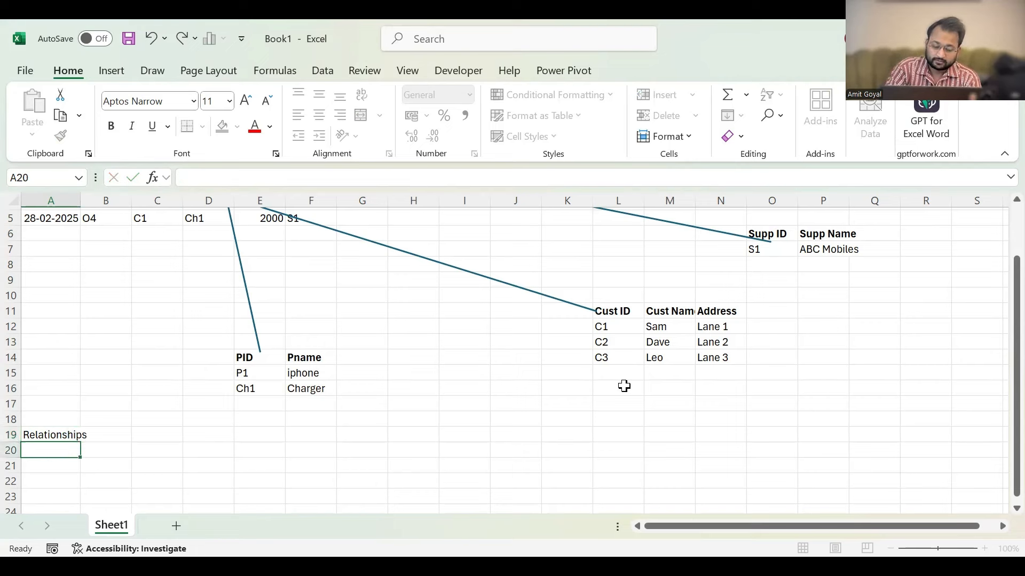
key(Up)
key(ctrl+b)
List the relationship types One to One, One to Many, Many to One and Many to Many in A21:A24.
key(Down)
key(Down)
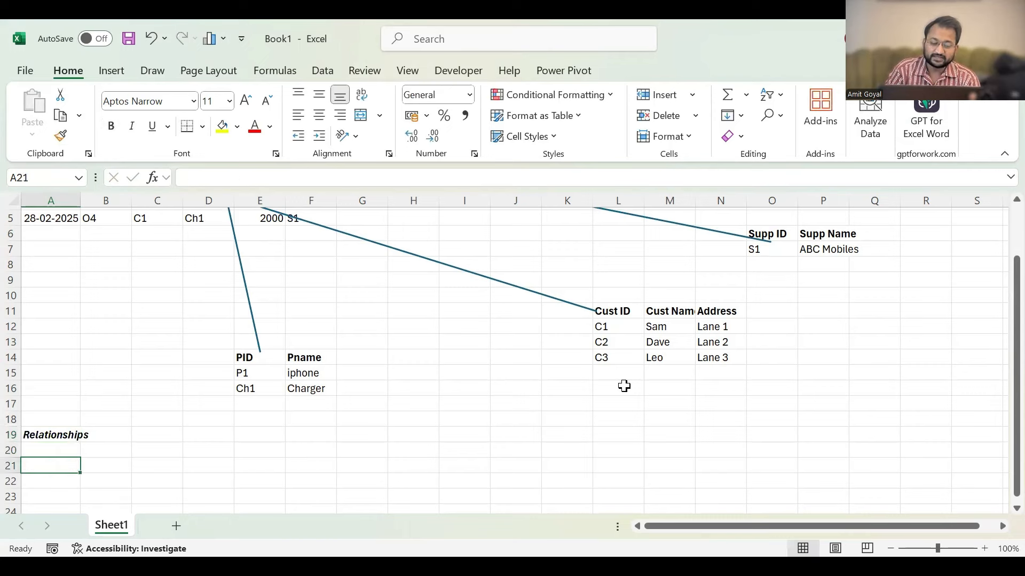
text(One)
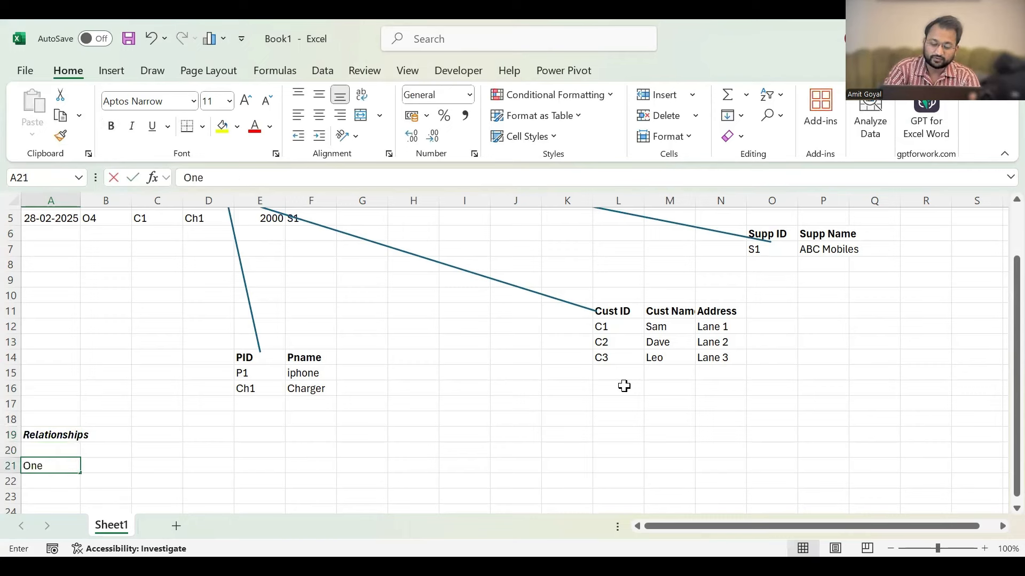
text( to One)
key(Return)
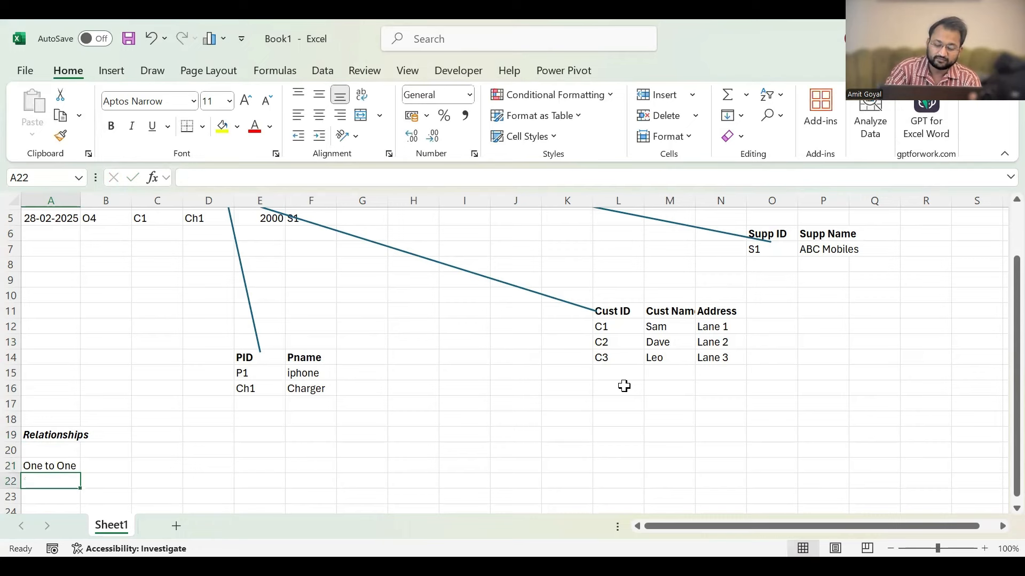
text(One to Many)
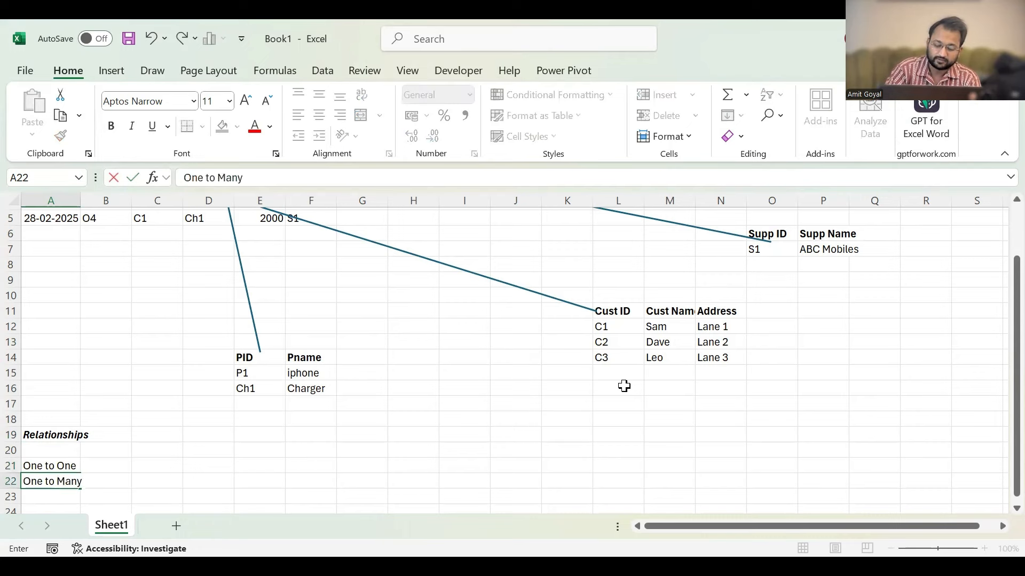
key(Return)
text(Many to On)
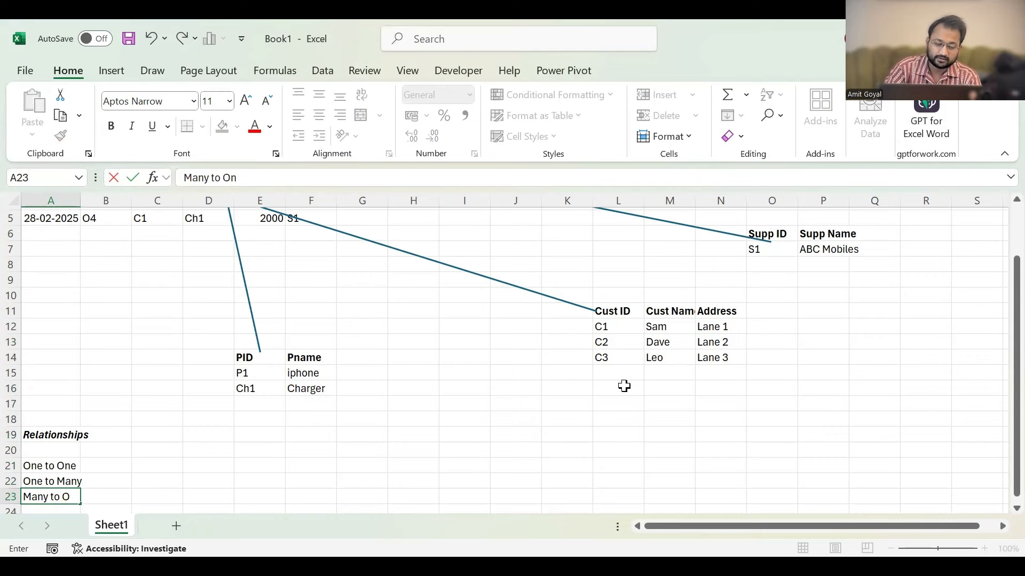
text(e)
key(Return)
text(Many to Man)
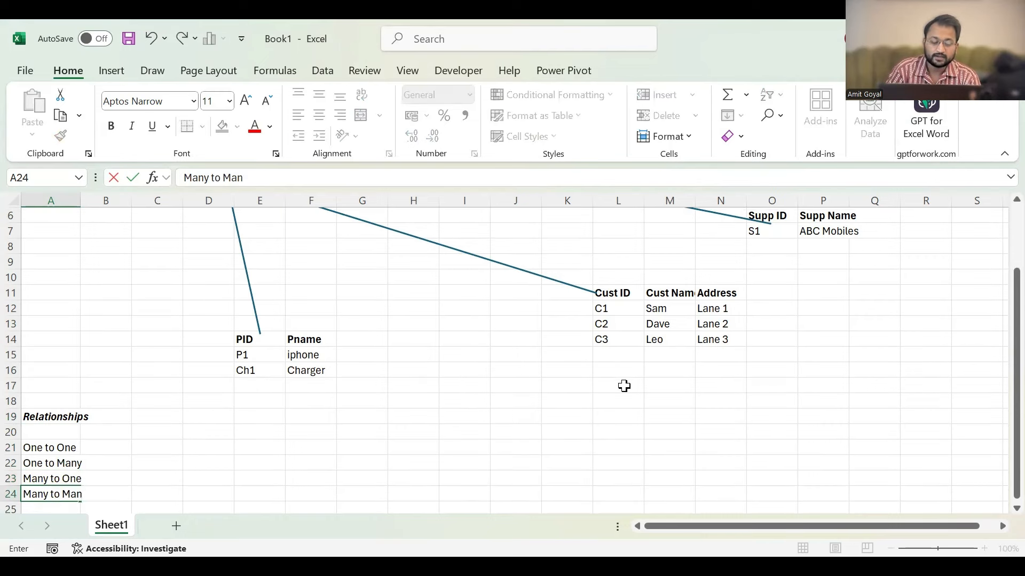
text(y)
key(Return)
Enter headers for two sample tables in row 21: ID and Name in E21:F21, ID and Age in K21:L21.
key(Up)
key(Up)
key(Up)
key(Up)
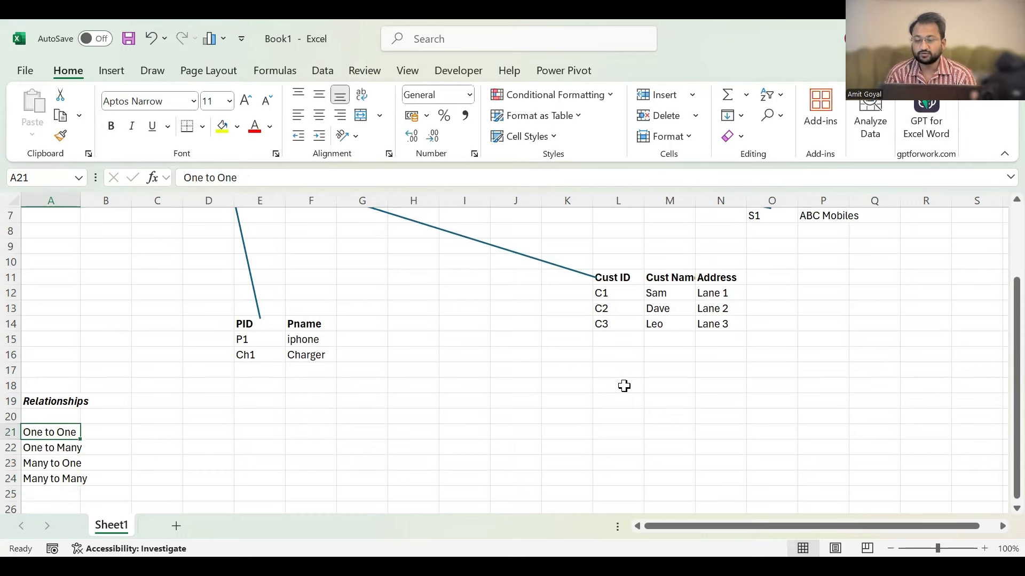
key(Right)
key(Right)
key(Right)
key(Right)
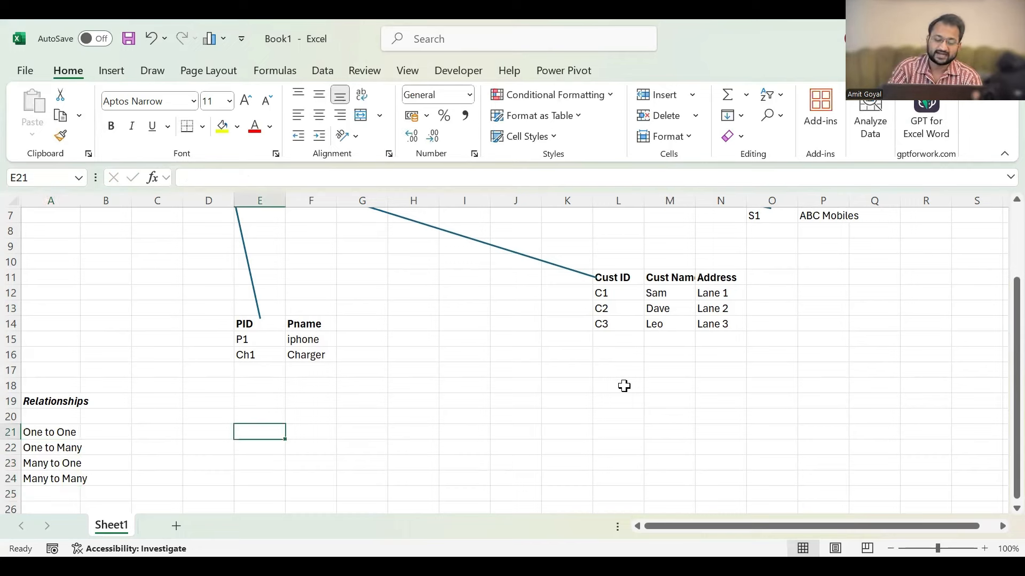
text(ID)
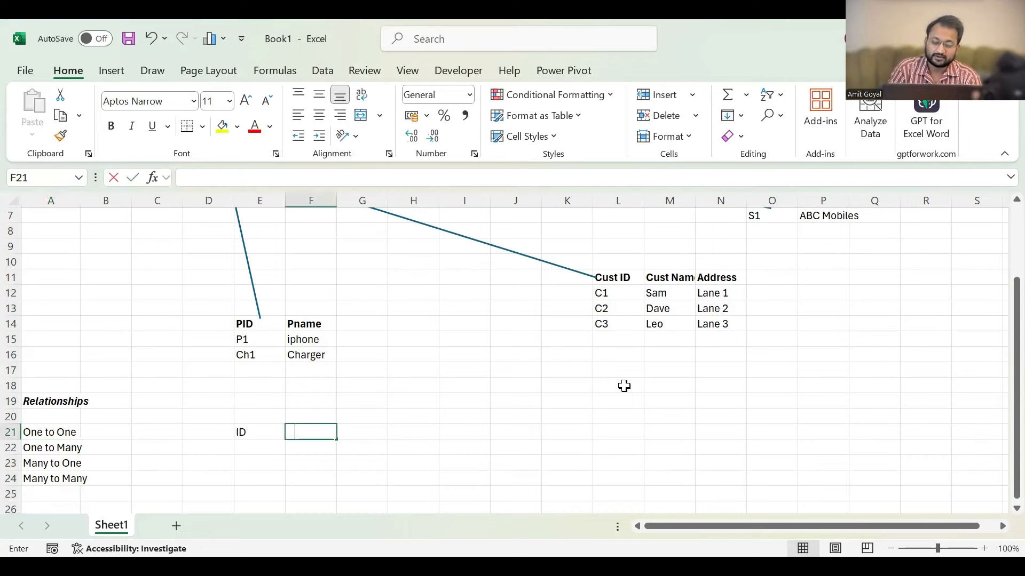
text(Name)
key(Tab)
key(Tab)
key(Tab)
key(Tab)
key(Tab)
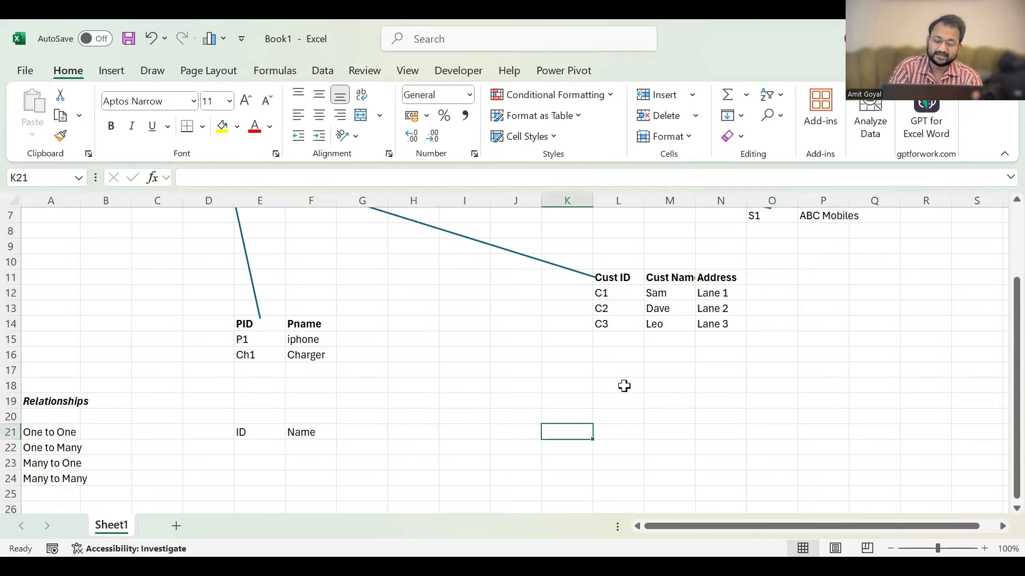
text(ID)
key(Tab)
text(Age)
key(Return)
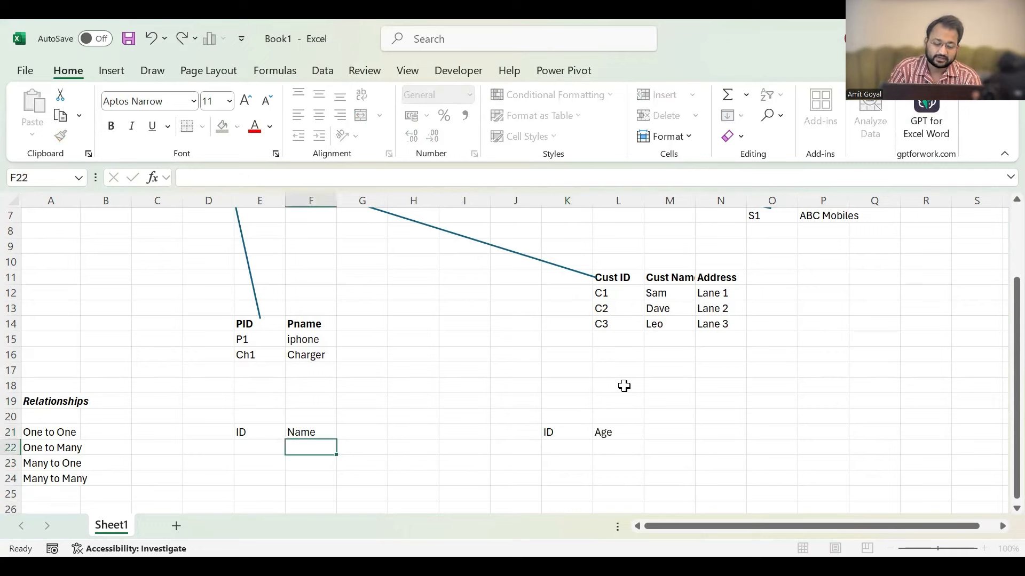
Enter the IDs 1, 2 and 3 in E22:E24 of the ID and Name table.
key(Left)
text(1)
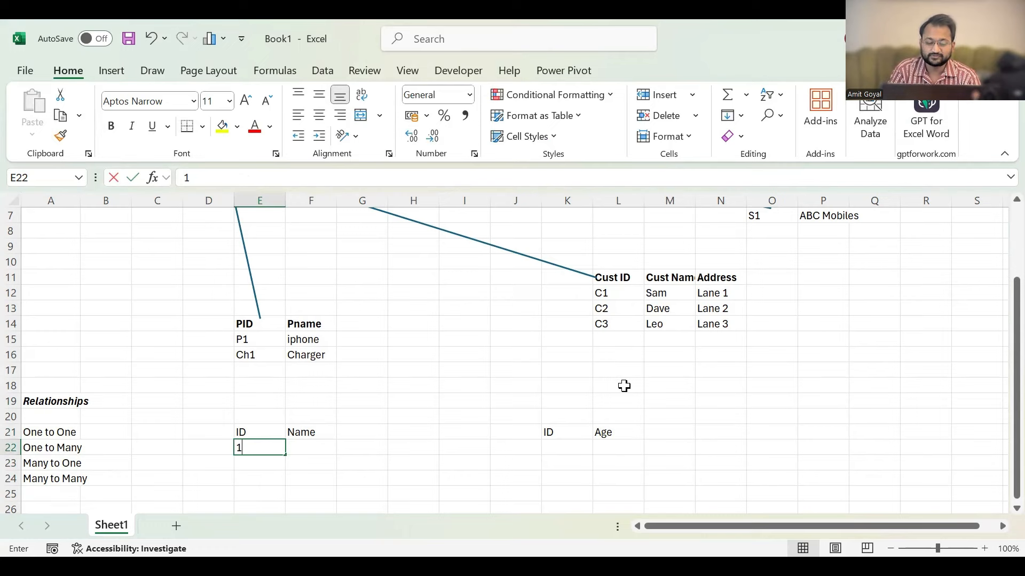
key(Return)
text(2)
key(Return)
text(3)
key(Return)
Fill the Name column, F22:F24, with A, B and C.
key(Up)
key(Up)
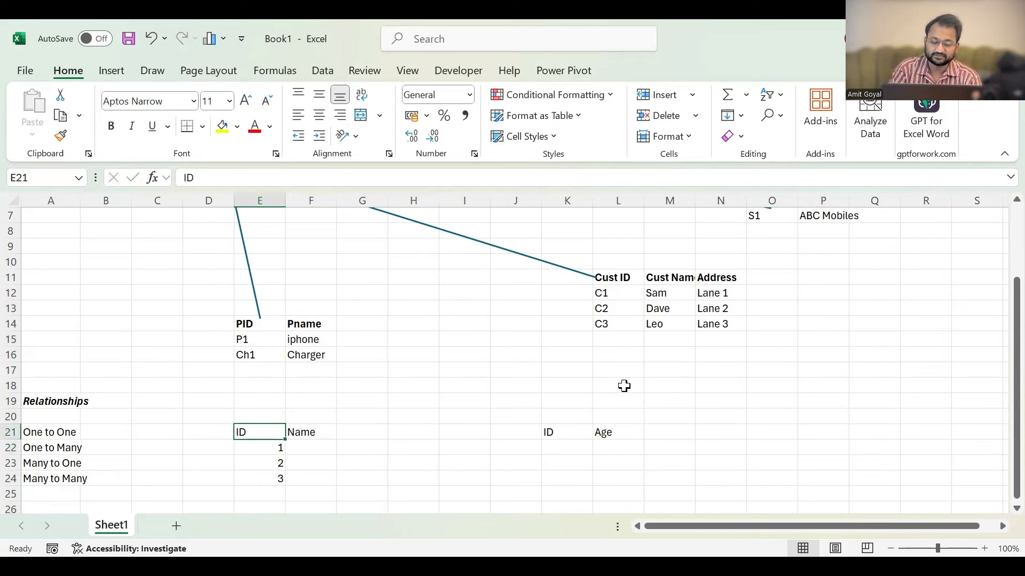
key(Down)
key(Right)
text(A)
key(Return)
text(B)
key(Return)
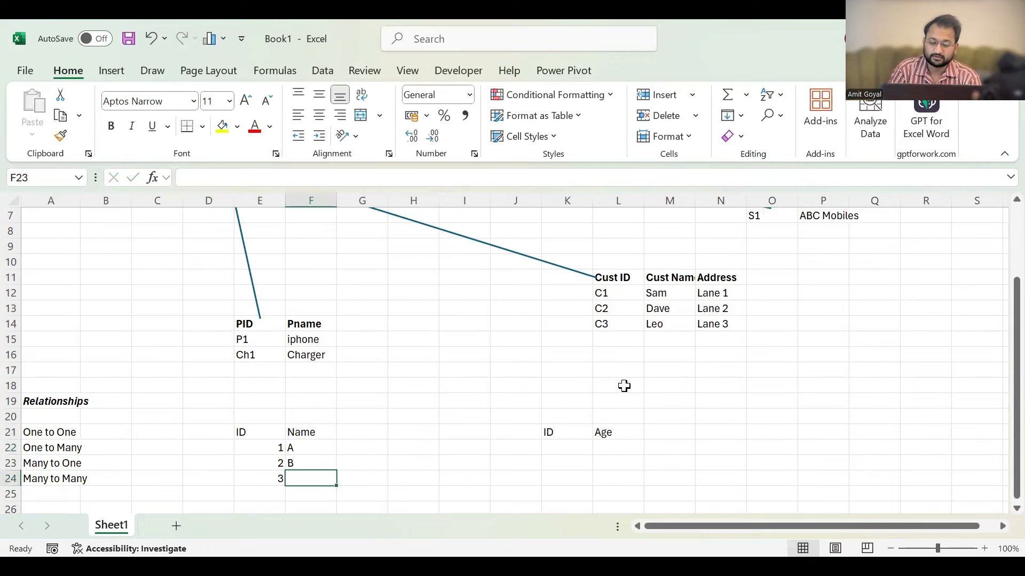
text(C)
key(Return)
Enter the IDs 1, 2 and 3 in K22:K24 of the ID and Age table.
key(Right)
key(Right)
key(Right)
key(Up)
key(Up)
key(Up)
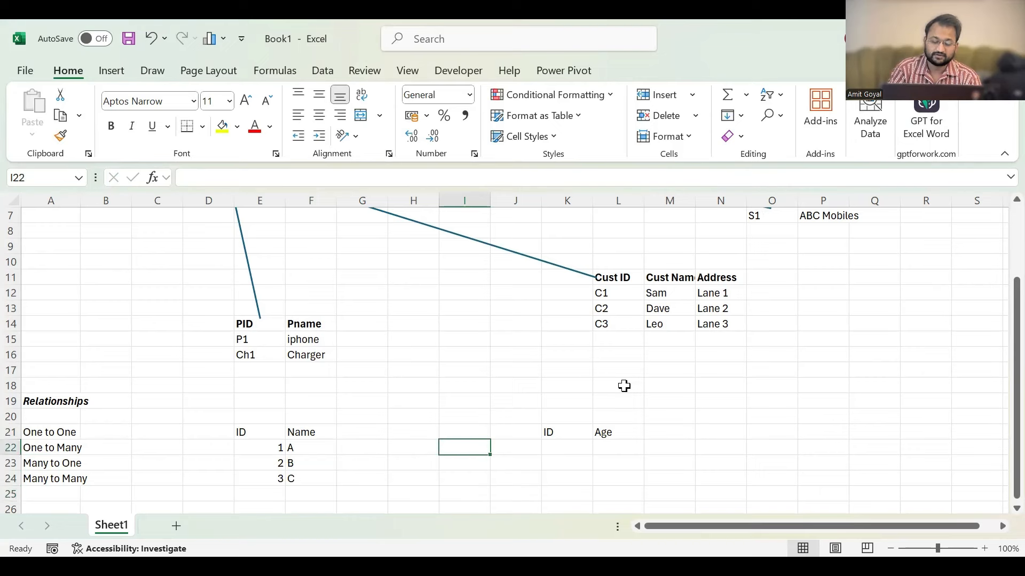
key(Right)
key(Right)
text(1)
key(Return)
text(2)
key(Return)
text(3)
key(Return)
Fill the Age column, L22:L24, with 21, 22 and 23.
key(Up)
key(Up)
key(Up)
key(Right)
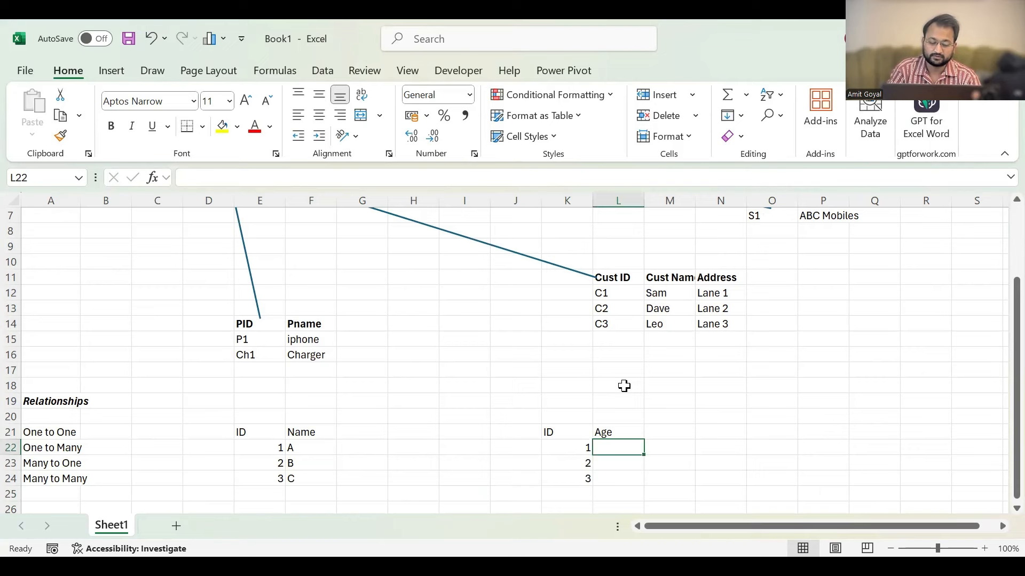
text(21)
key(Return)
text(22)
key(Return)
text(23)
key(ctrl+Return)
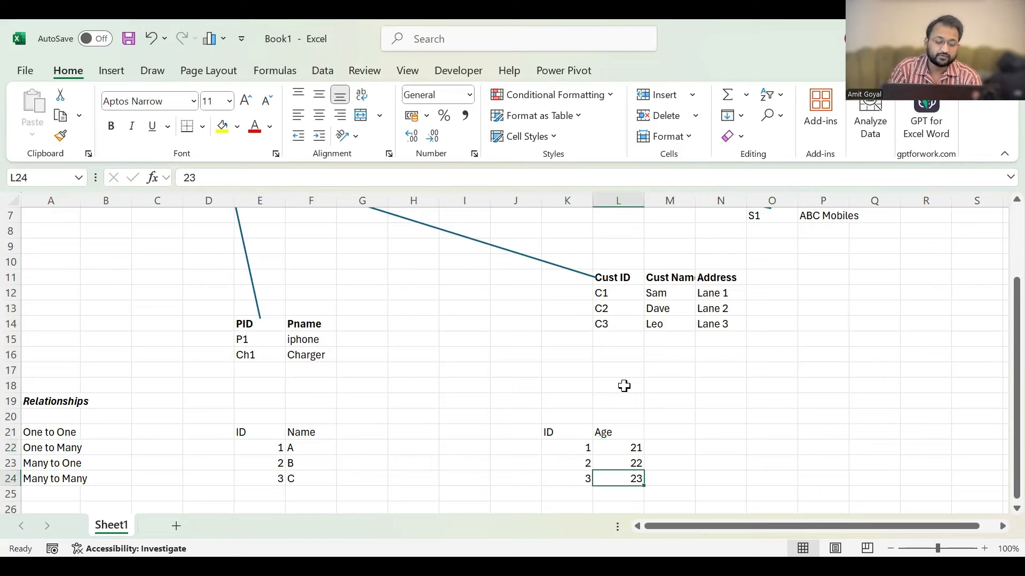
Highlight the two sample tables, circling and ticking their matching IDs, and tick the One to One entry in the relationship list.
key(ctrl+Up)
key(shift+Left)
key(shift+Down)
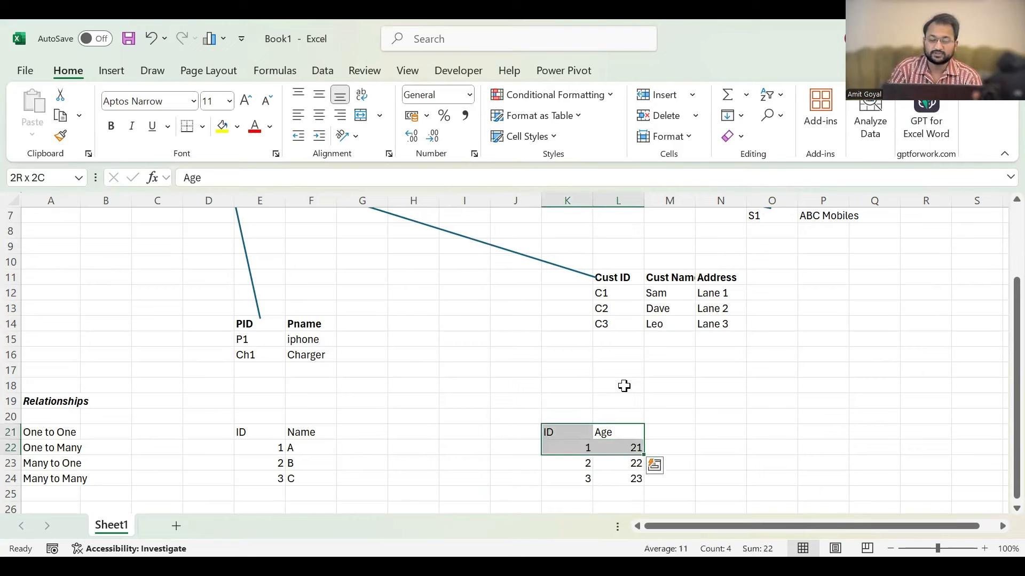
key(ctrl+shift+Down)
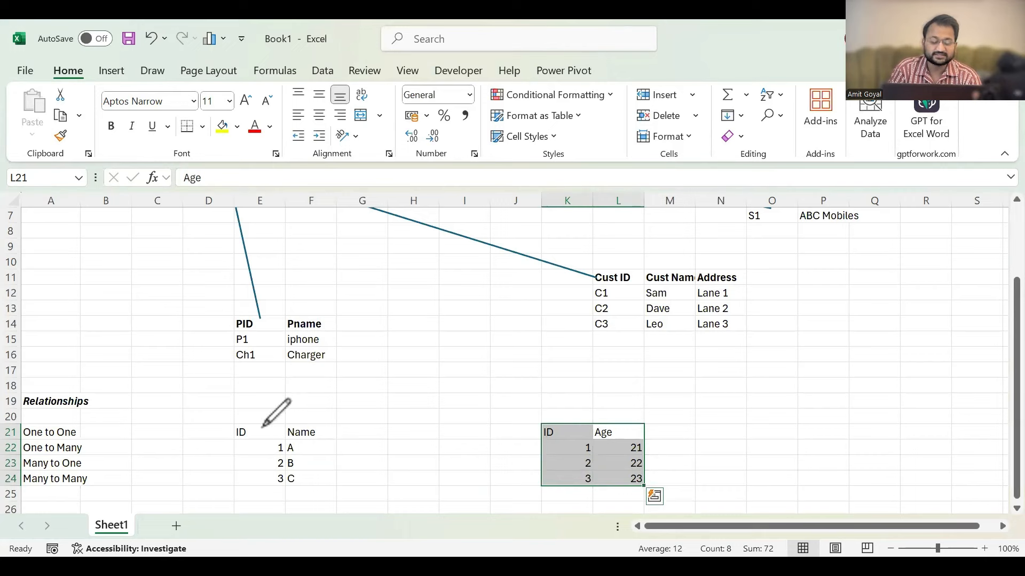
drag(262, 427, 273, 425)
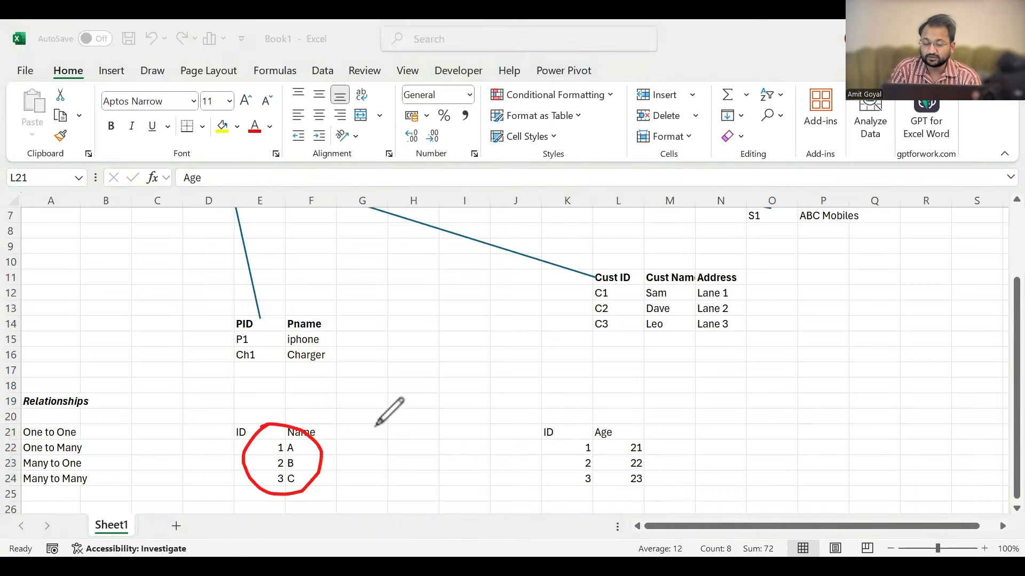
mouse_move(562, 435)
mouse_down()
mouse_move(554, 443)
mouse_move(613, 446)
mouse_move(561, 435)
mouse_up()
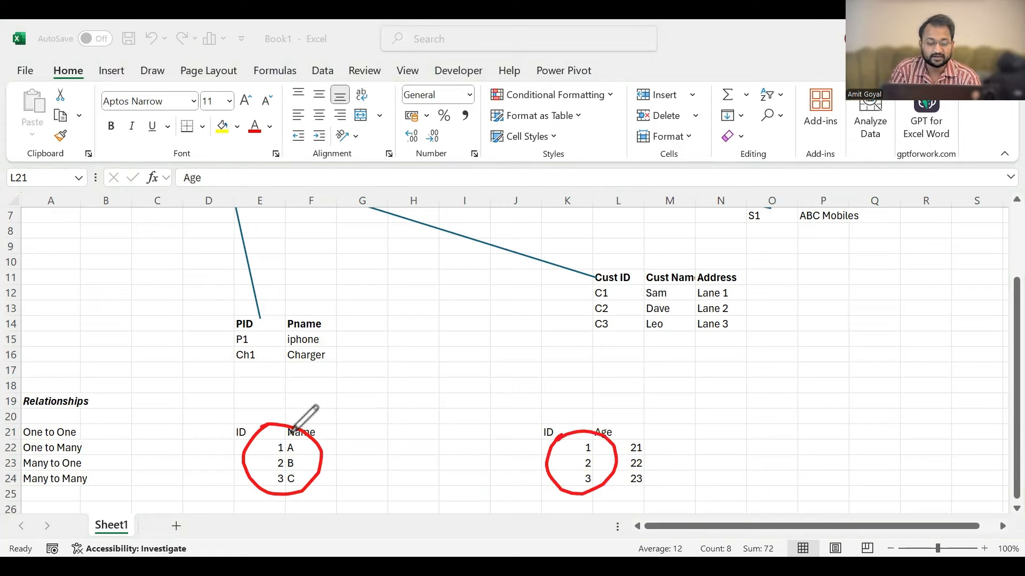
drag(271, 444, 291, 433)
drag(576, 449, 596, 438)
drag(287, 463, 324, 440)
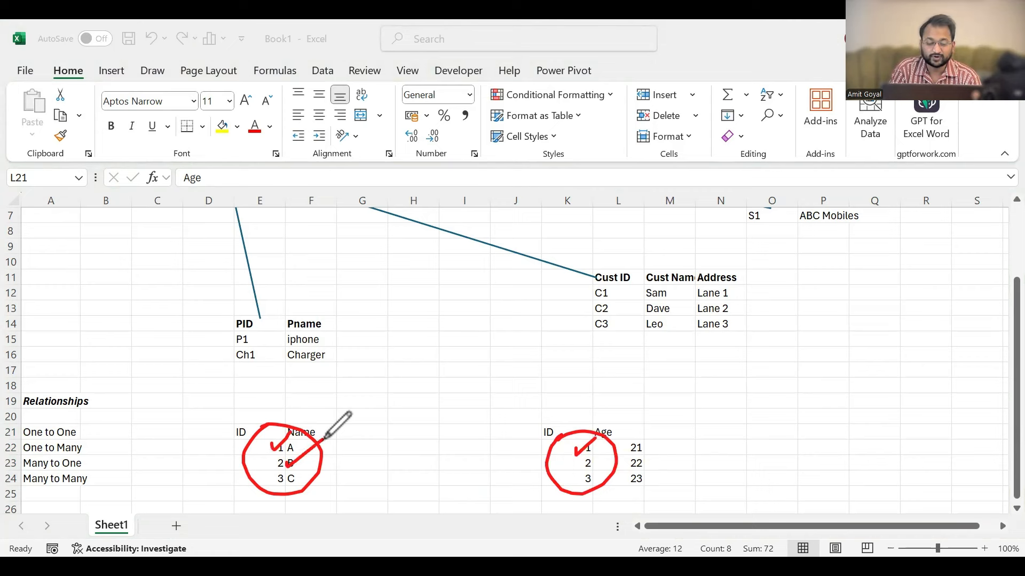
drag(564, 472, 586, 465)
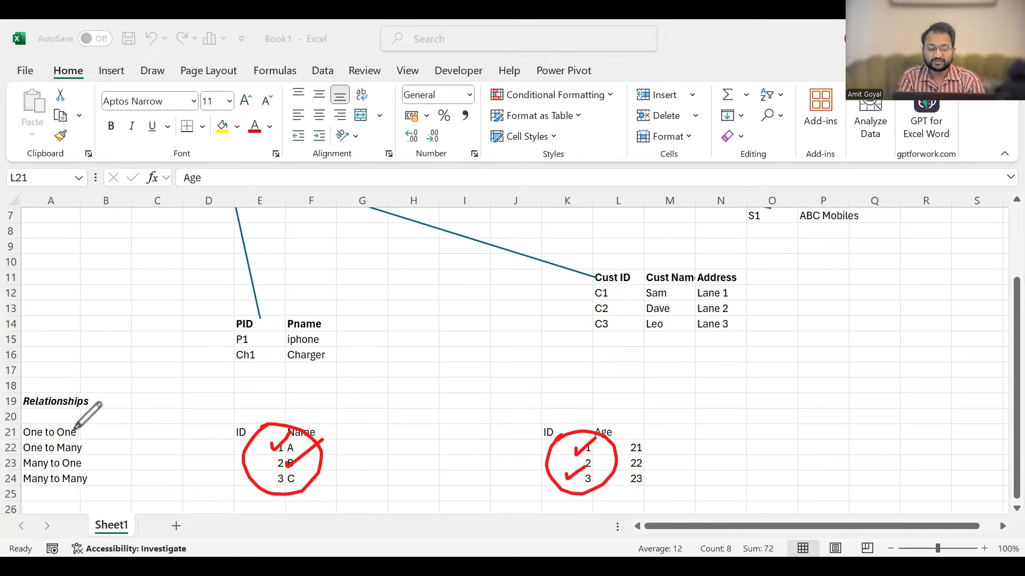
drag(72, 433, 91, 421)
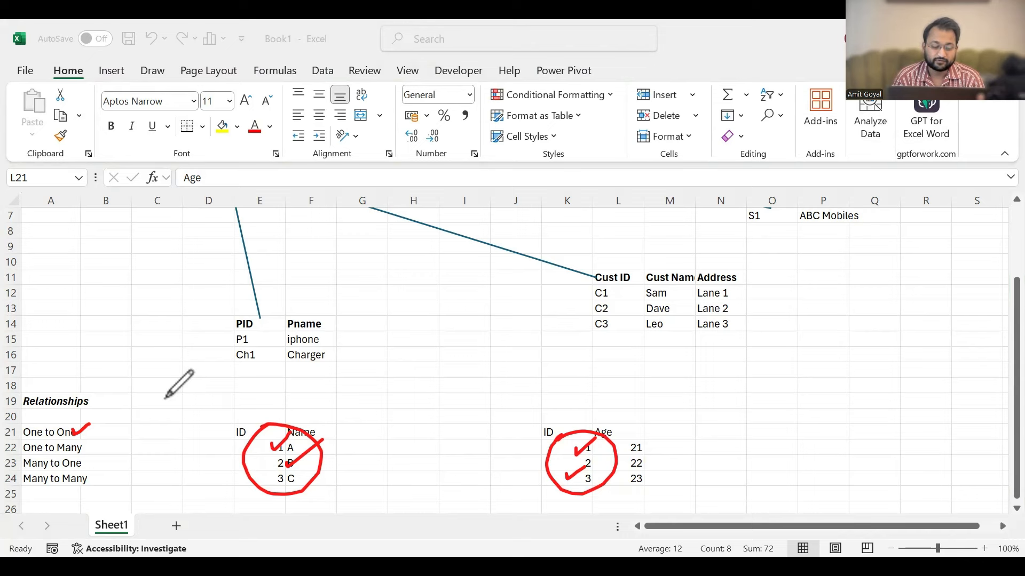
Compare the product table, E14:F16, with the order table by highlighting the product P1 row and the order rows that use it.
scroll(229, 371, up, 2)
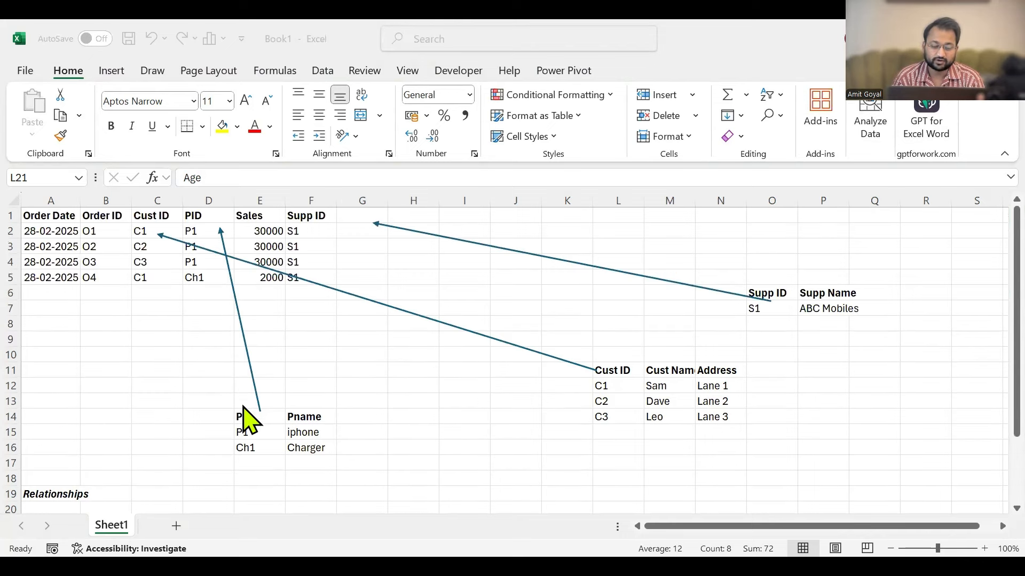
drag(245, 416, 284, 448)
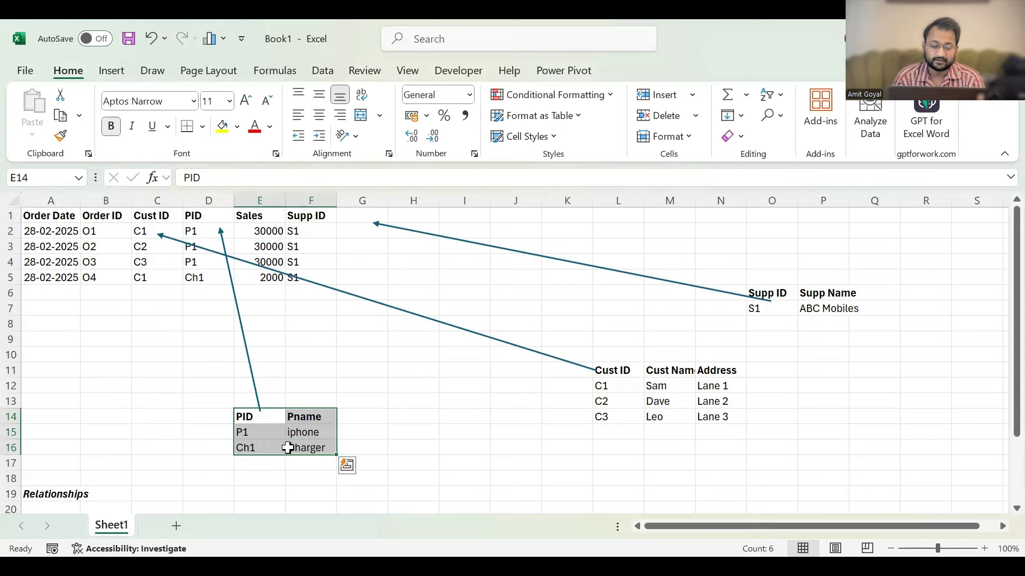
drag(50, 219, 315, 277)
drag(241, 415, 297, 448)
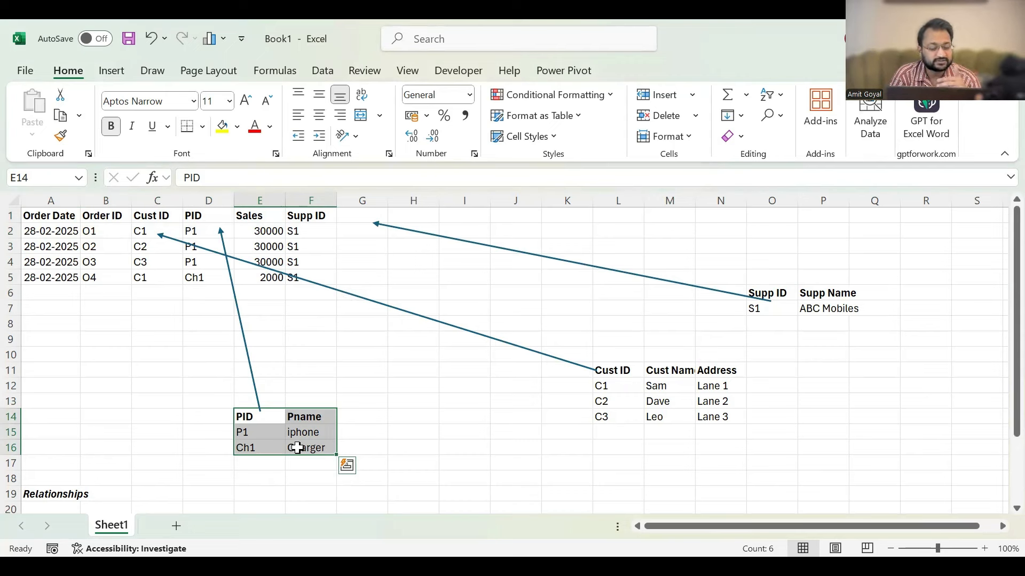
drag(249, 417, 290, 434)
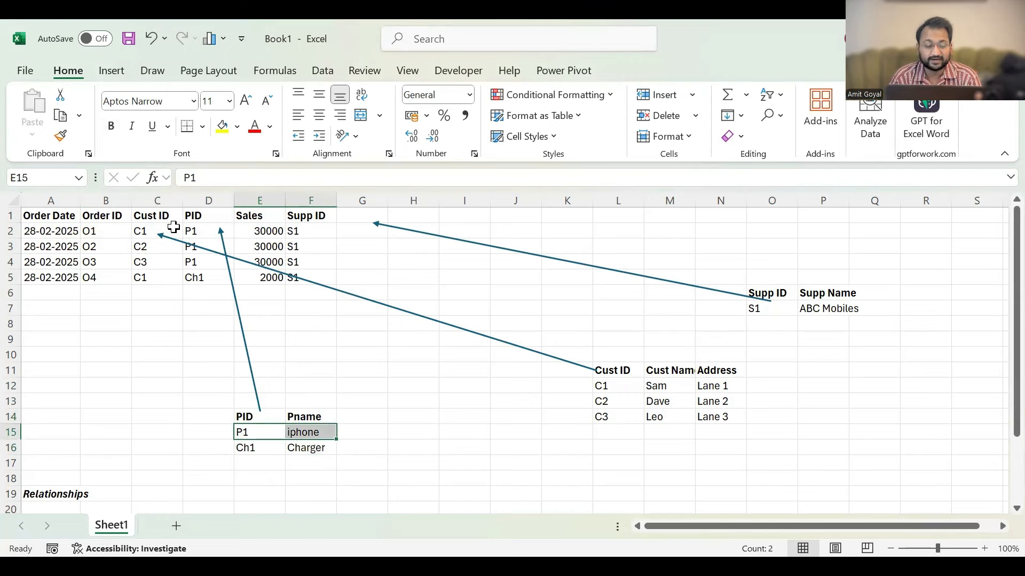
drag(192, 219, 256, 259)
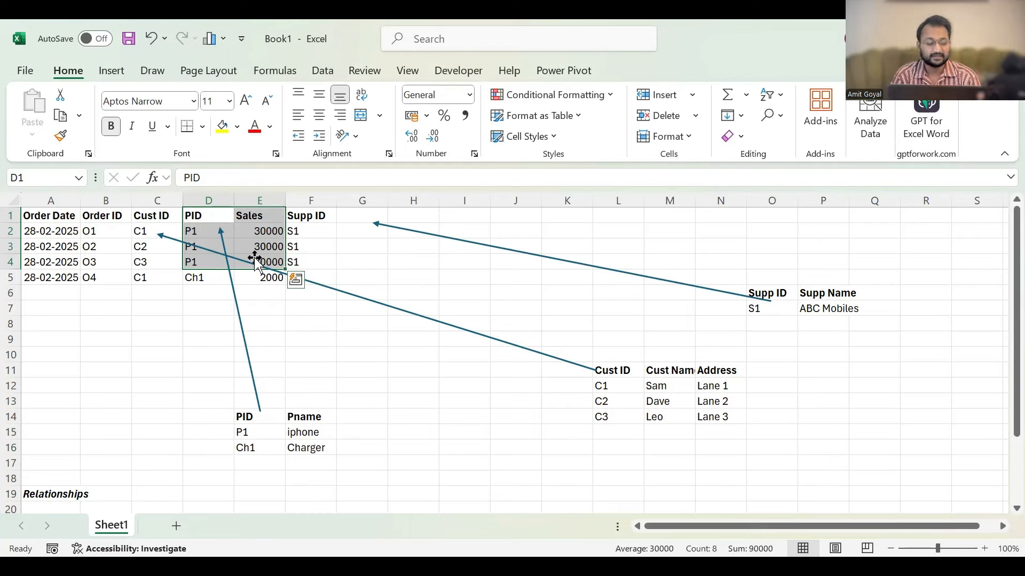
drag(59, 217, 252, 278)
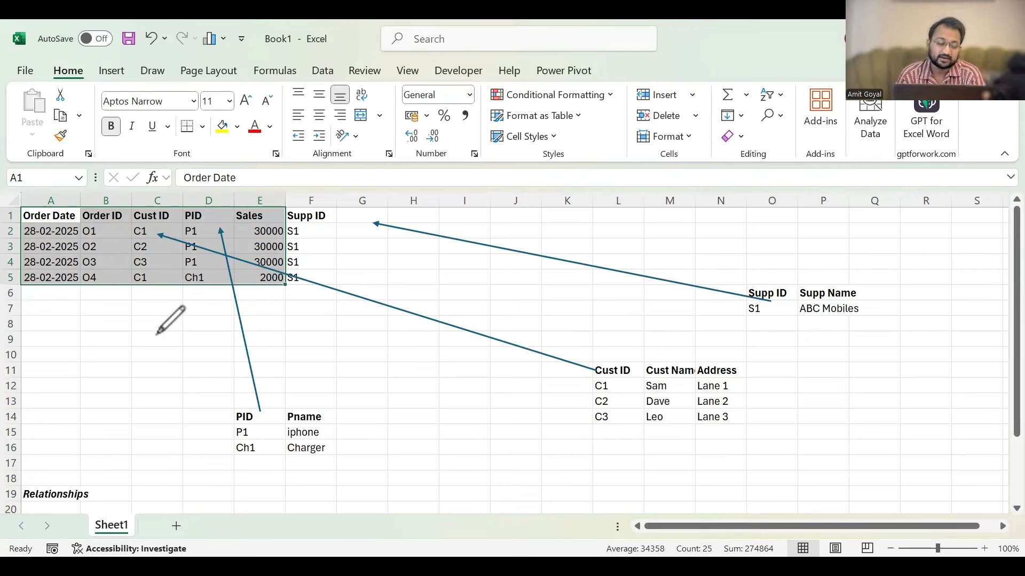
Circle the product table and the order table's Cust ID and PID columns with the annotation pen to compare the two.
mouse_move(156, 336)
mouse_down()
mouse_move(172, 326)
mouse_move(185, 336)
mouse_move(205, 302)
mouse_up()
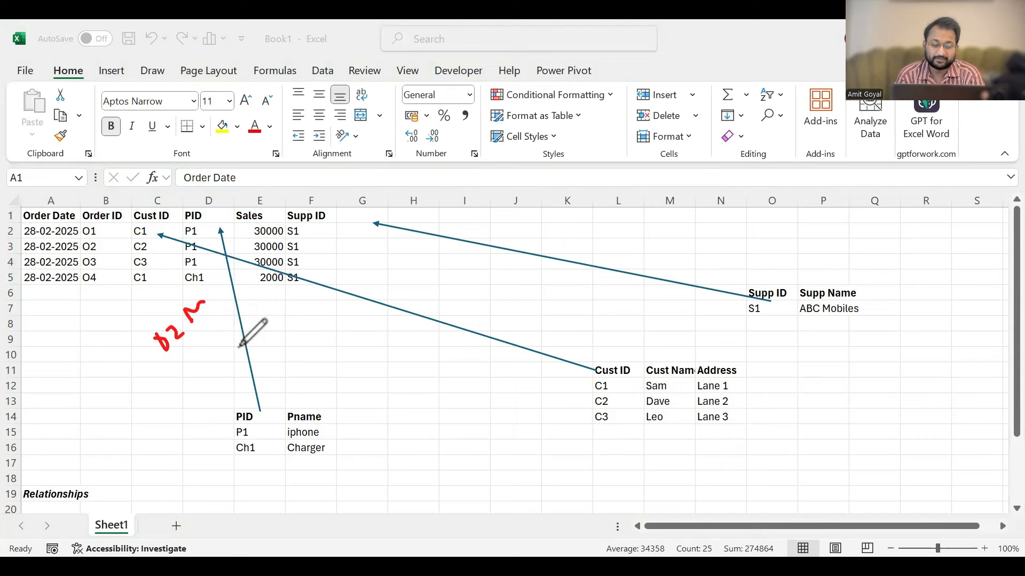
mouse_move(247, 390)
mouse_down()
mouse_move(294, 485)
mouse_move(232, 390)
mouse_up()
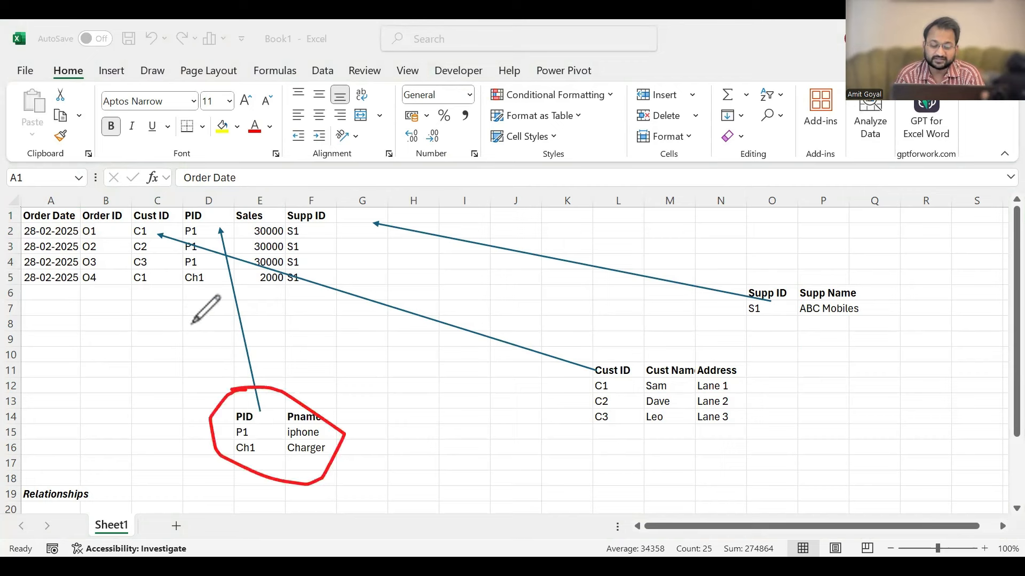
drag(140, 196, 151, 189)
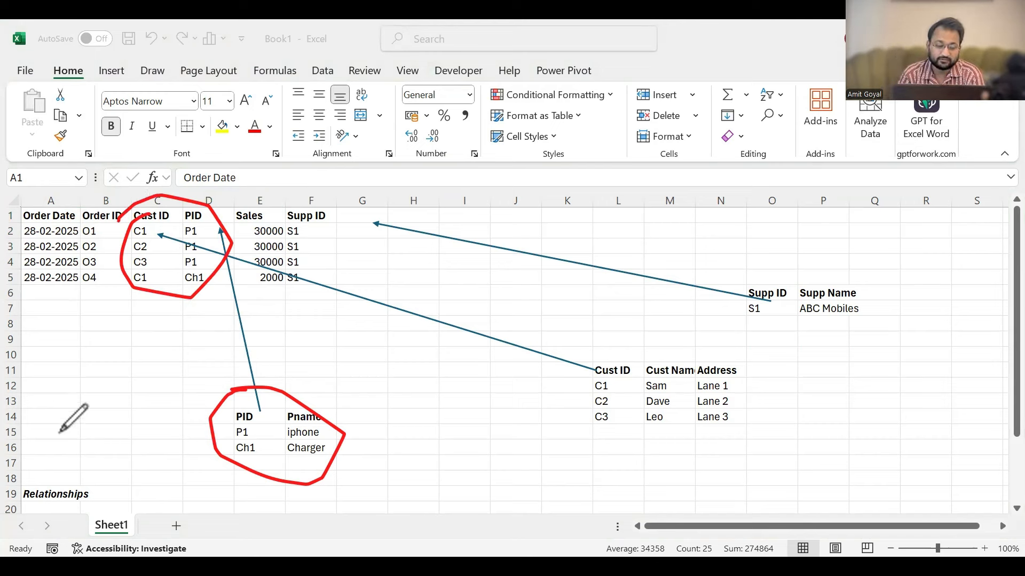
mouse_move(161, 200)
mouse_down()
mouse_move(266, 266)
mouse_move(165, 215)
mouse_up()
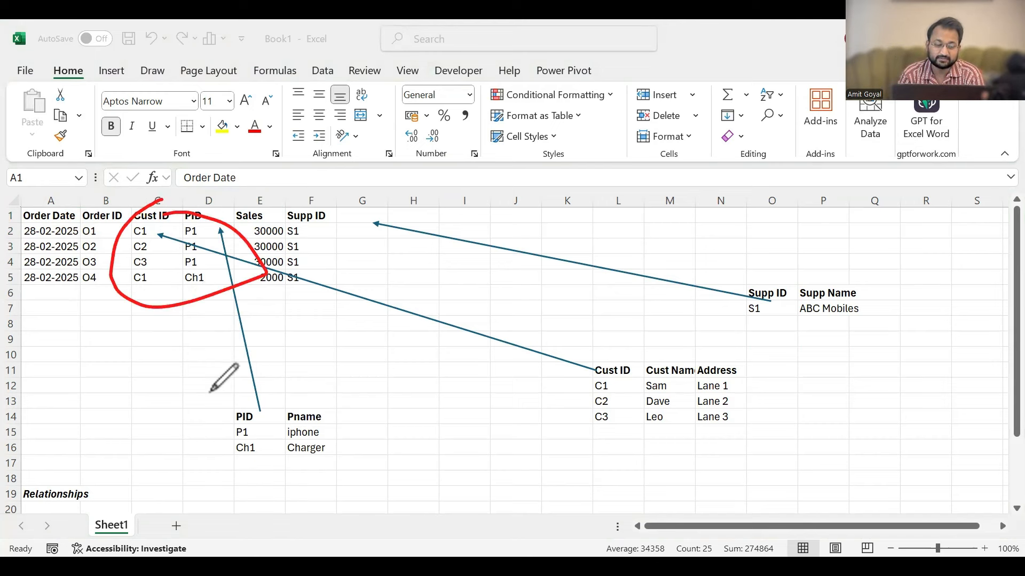
mouse_move(242, 399)
mouse_down()
mouse_move(339, 480)
mouse_move(249, 414)
mouse_up()
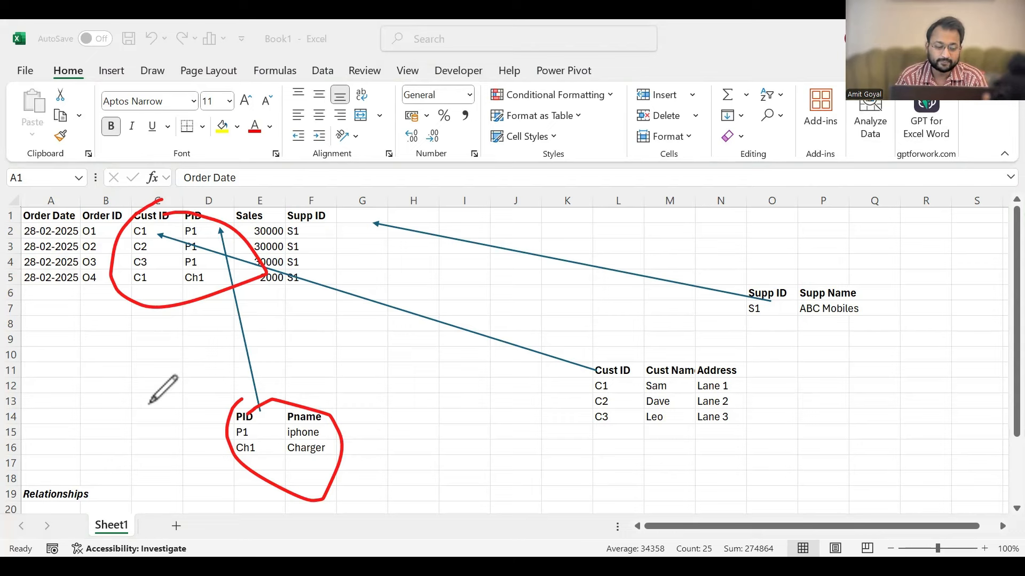
Below the sample tables, enter the headers ID and Subject in E29 and F29.
click(157, 435)
scroll(158, 435, down, 4)
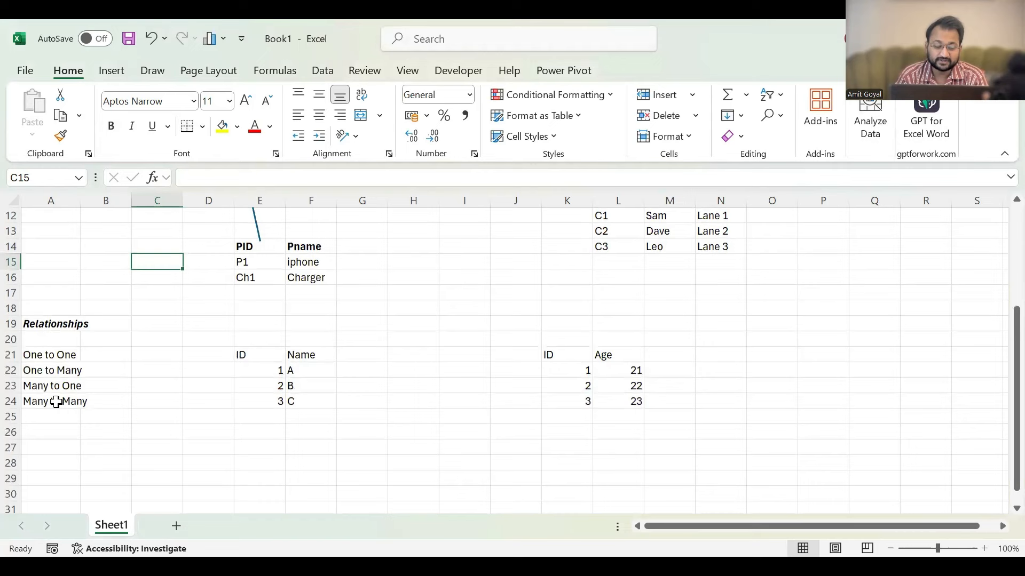
click(58, 402)
scroll(215, 435, down, 2)
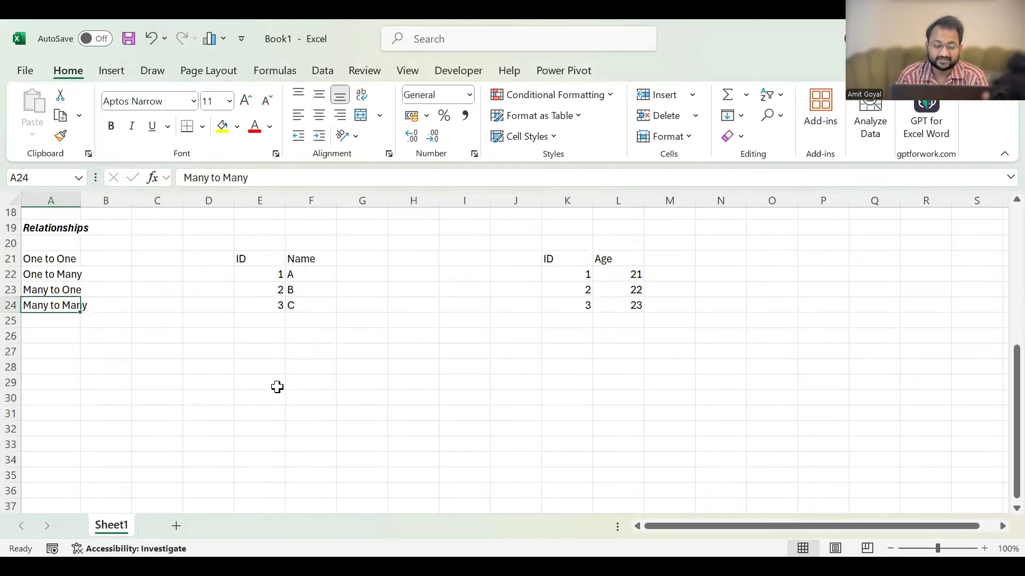
click(281, 382)
text(ID)
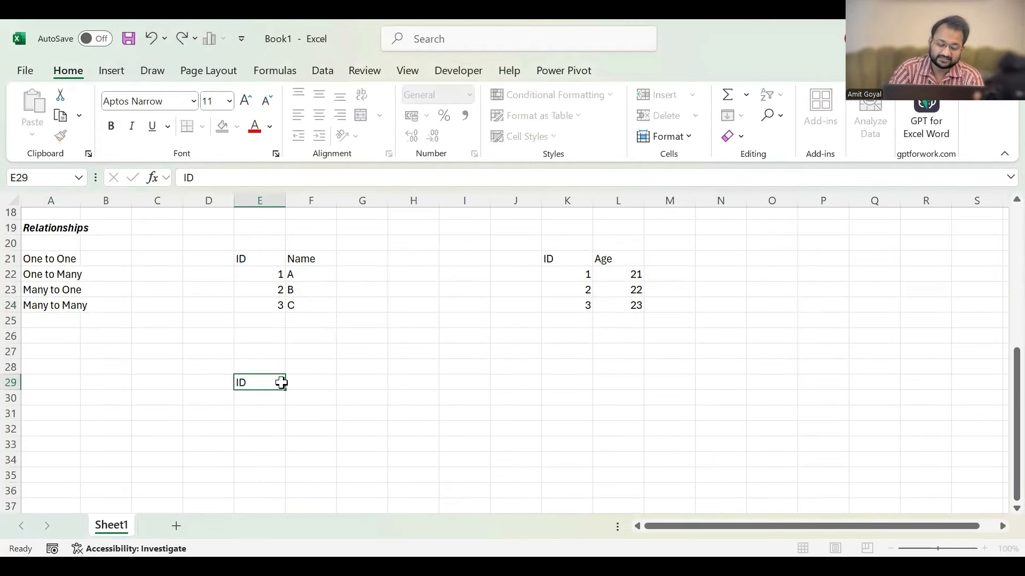
key(Tab)
text(Subject)
key(Return)
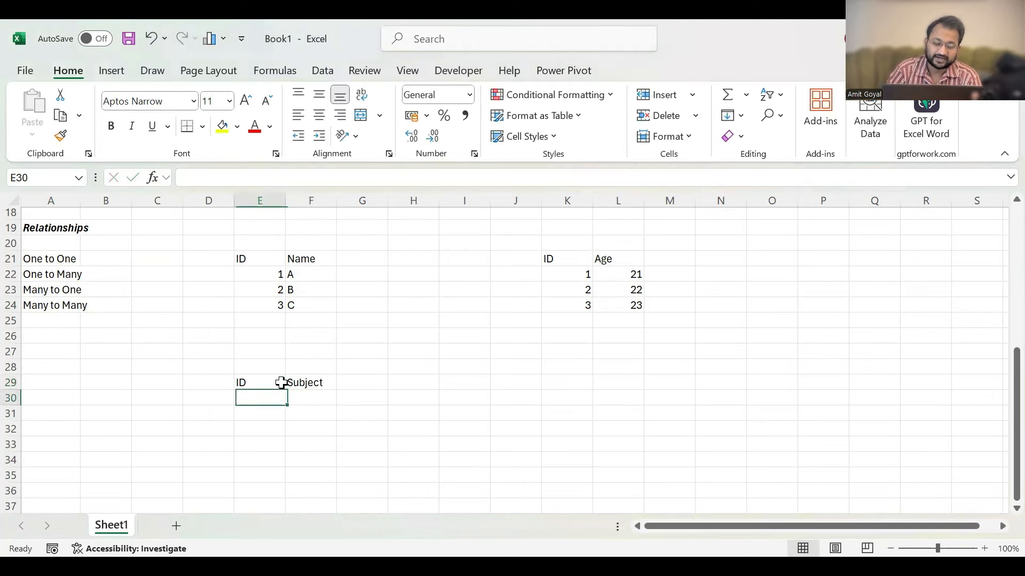
Add two rows for ID 1 to the Subject table, E30:F31, with the subjects SQL and Excel.
text(1)
key(Return)
text(1)
key(Return)
key(Up)
key(Up)
key(Right)
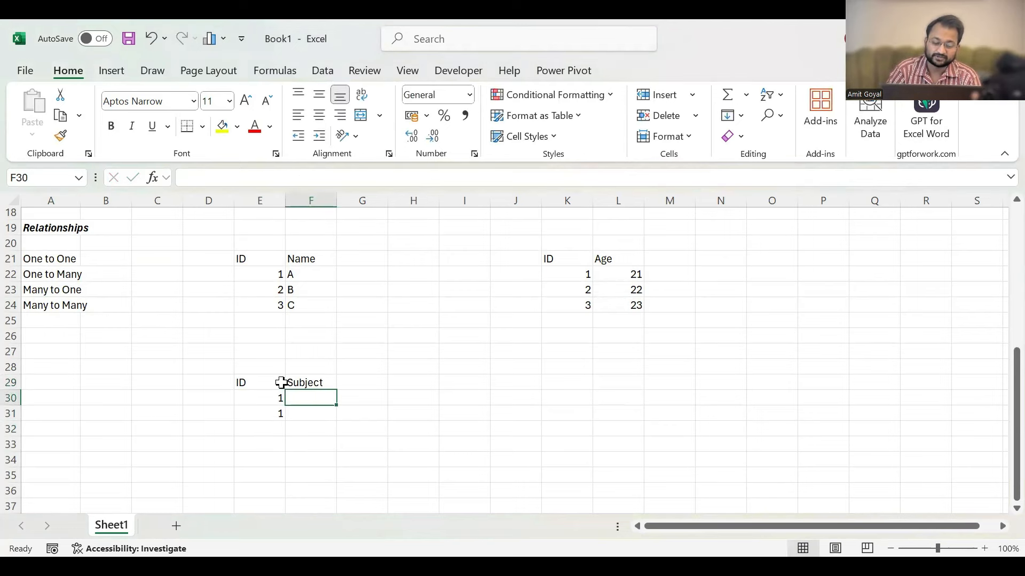
text(SQL)
key(Return)
text(Excel)
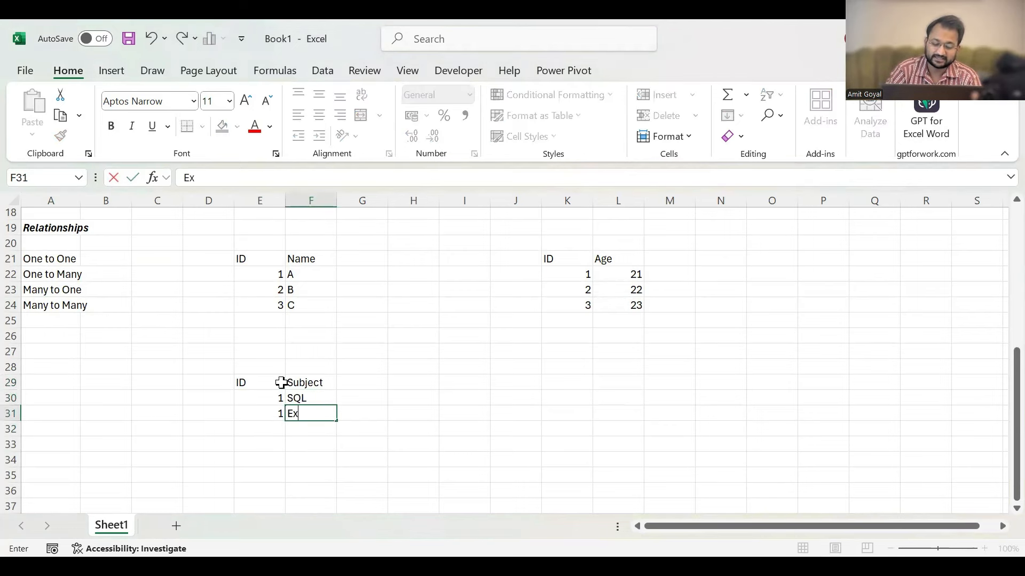
key(Return)
Add two rows for ID 2 to the Subject table, E32:F33, with the subjects Excel and Power BI.
key(Left)
text(2)
key(Return)
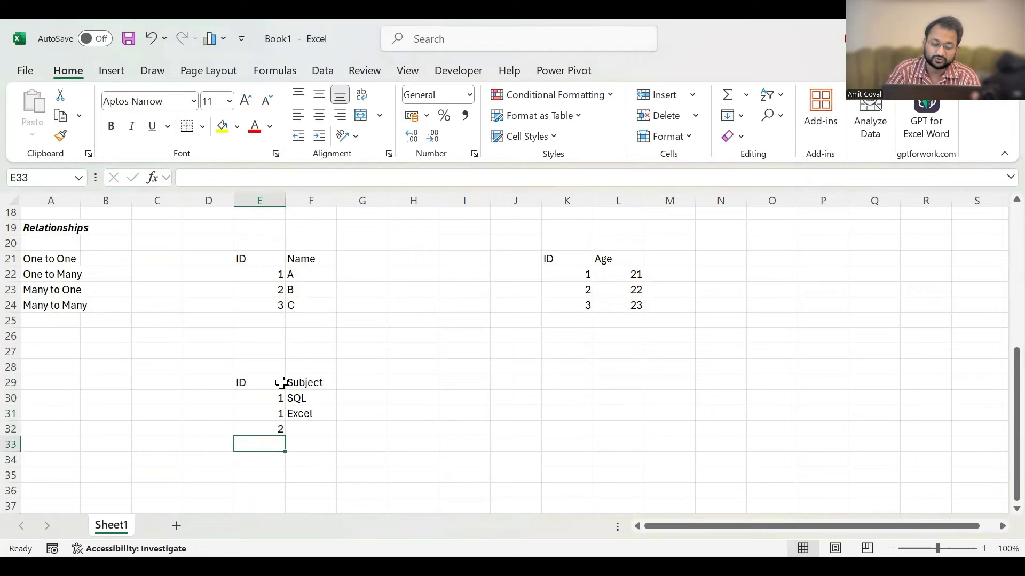
key(Up)
key(Right)
text(Excel)
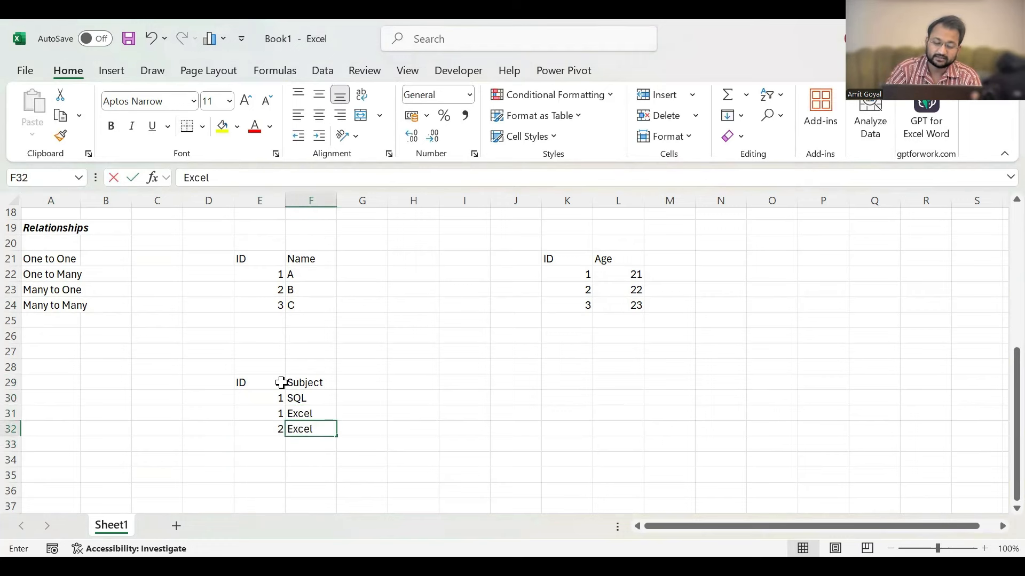
key(Return)
key(Left)
text(2)
key(Right)
text(Pow)
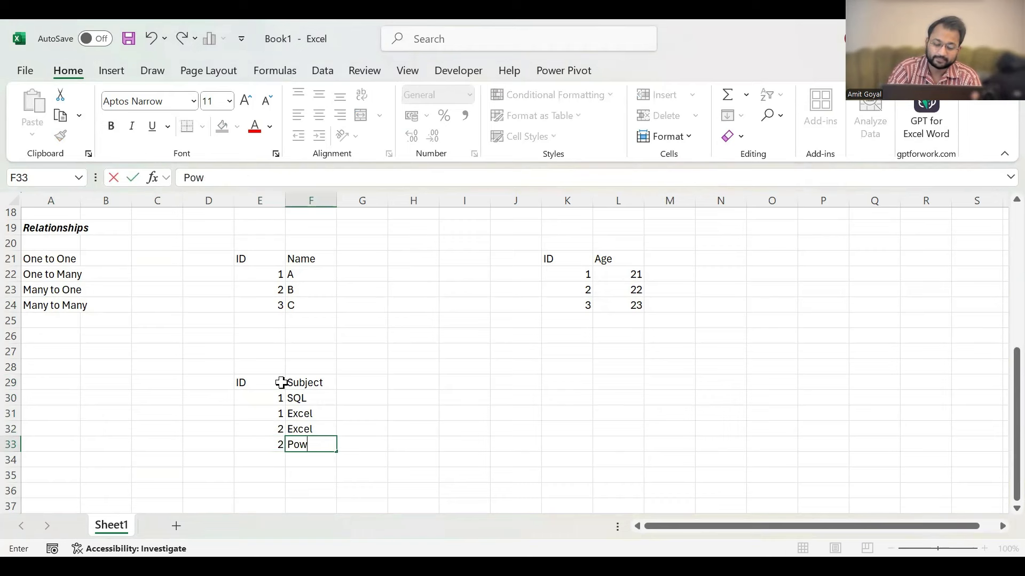
text(er BI)
Start a second table beside the Subject table with the headers ID and Address in J29 and K29.
key(Right)
key(Right)
key(Right)
key(Right)
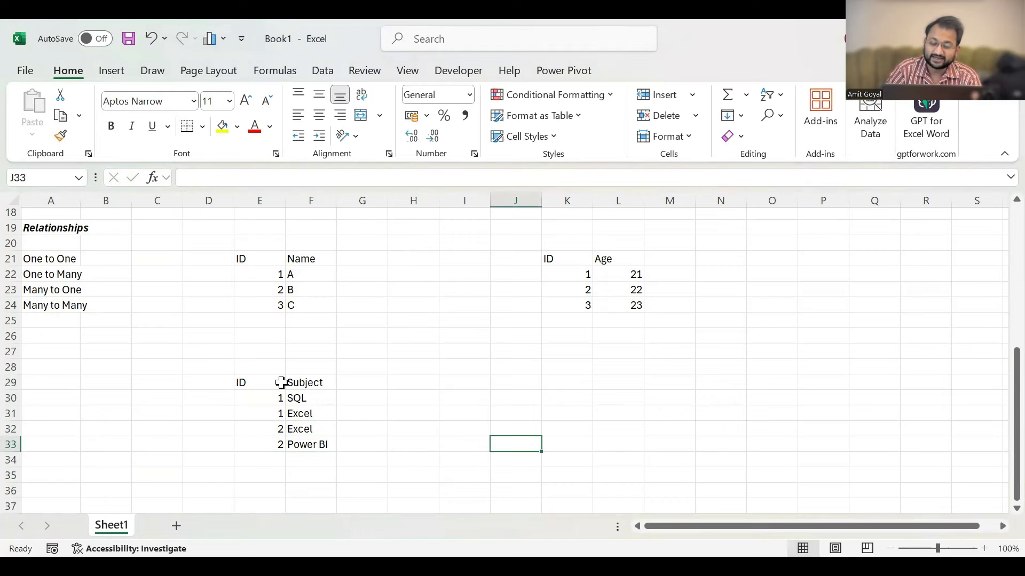
key(Up)
key(Up)
key(Up)
key(Up)
text(ID)
key(Right)
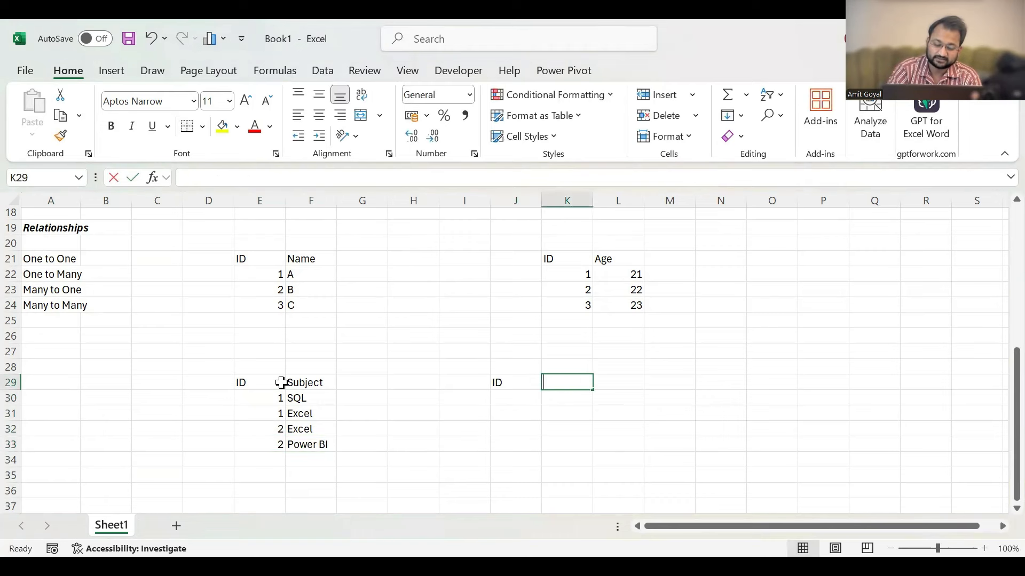
text(Address)
key(Return)
Add two rows for ID 1 to the Address table, J30:K31, with the addresses India and Hostel.
key(Left)
text(1)
key(Return)
key(Up)
key(Right)
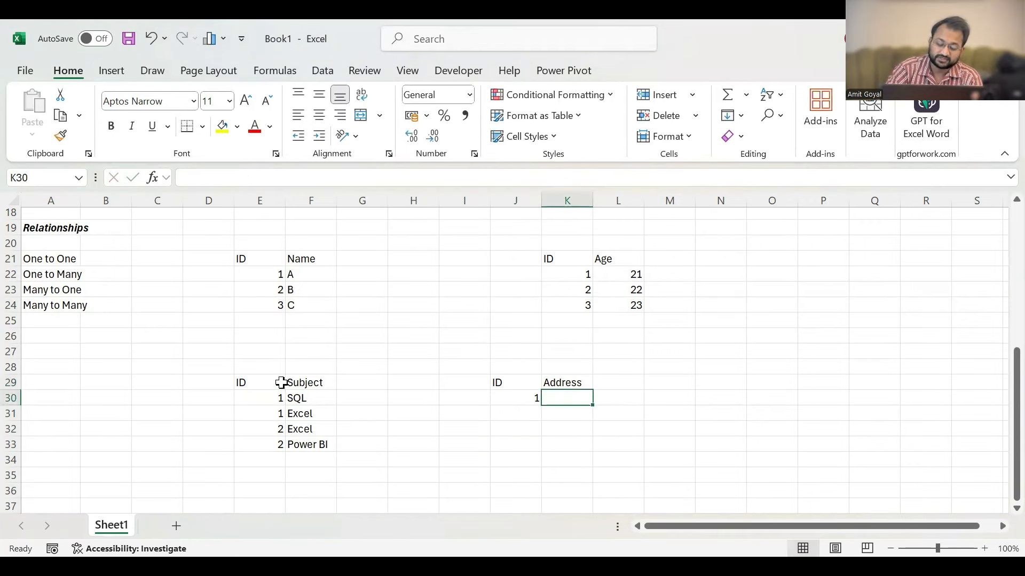
text(India)
key(Return)
key(Left)
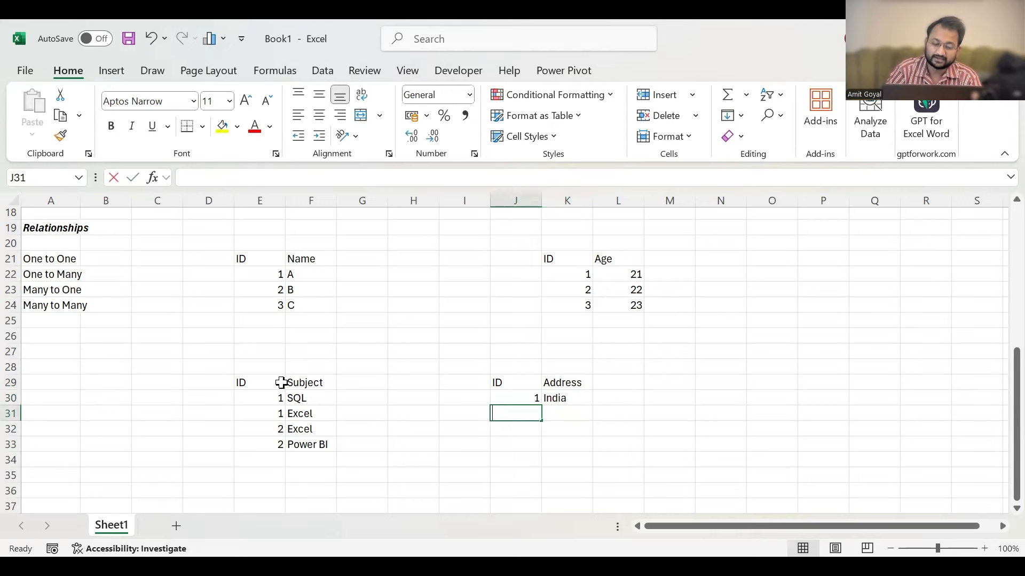
text(1)
key(Right)
text(Hoste)
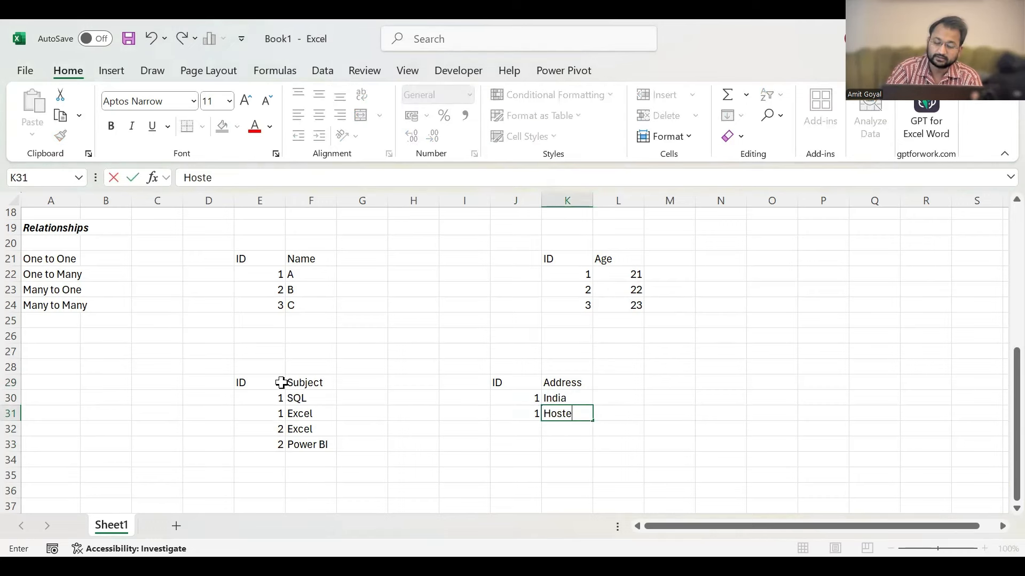
text(l)
key(Return)
Add two rows for ID 2 to the Address table, J32:K33, with the addresses US and Hostel.
key(Left)
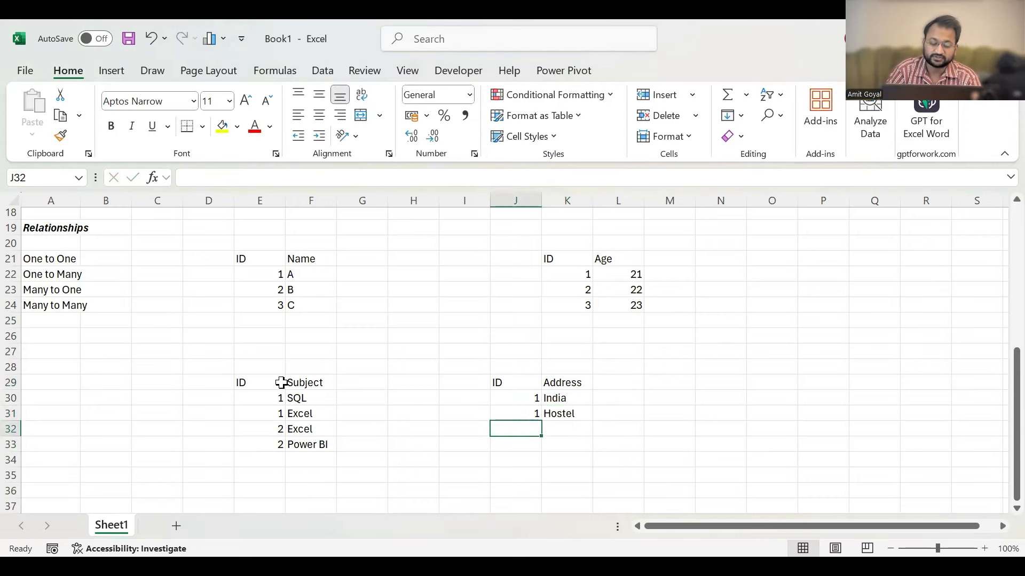
text(2)
key(Right)
text(US)
key(Return)
text(2)
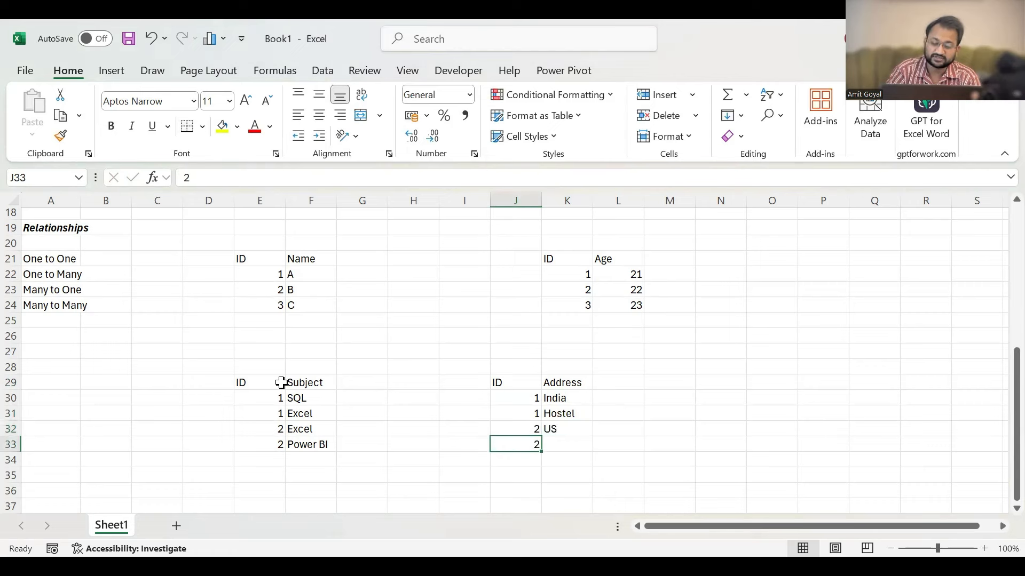
key(Return)
key(Right)
key(Up)
text(Ho)
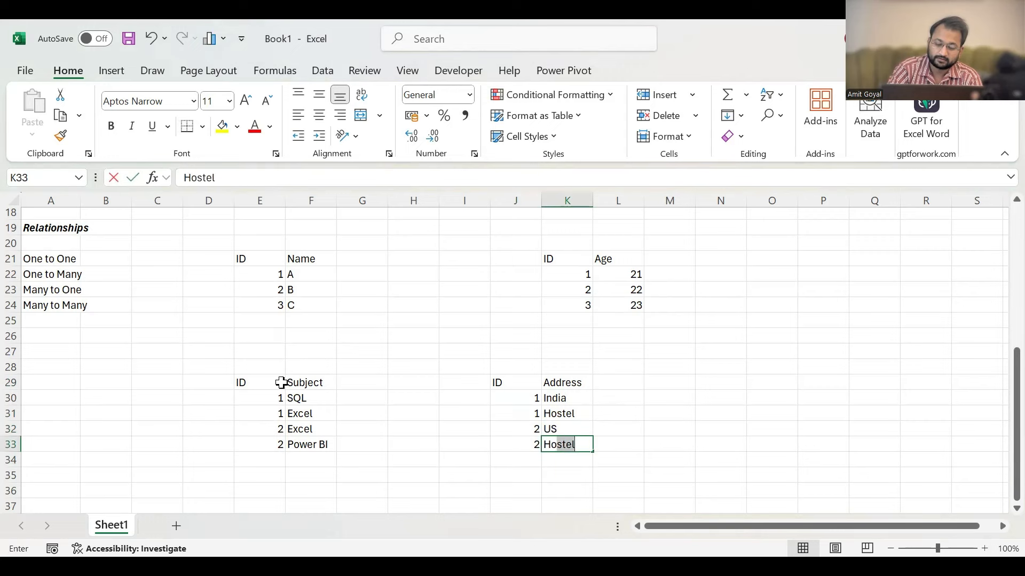
key(Return)
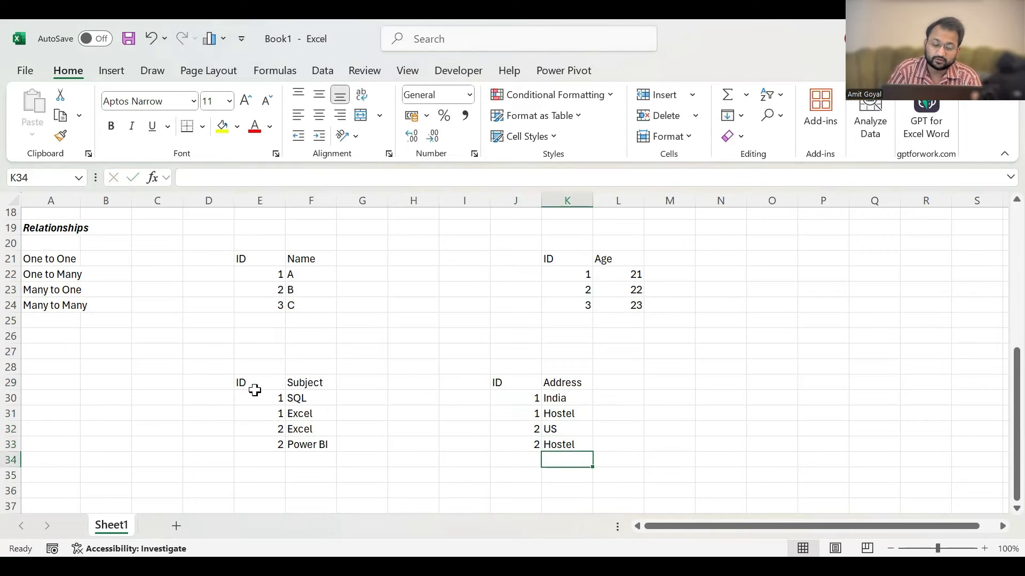
Highlight the Subject table's rows and compare the repeated IDs in the Subject and Address tables.
drag(255, 397, 302, 440)
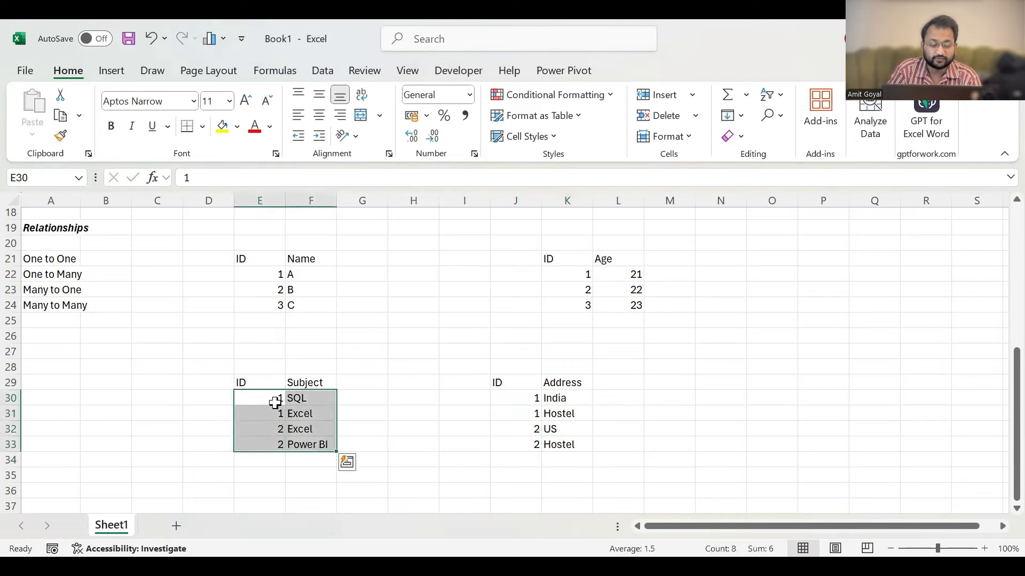
drag(272, 400, 274, 419)
drag(517, 402, 519, 415)
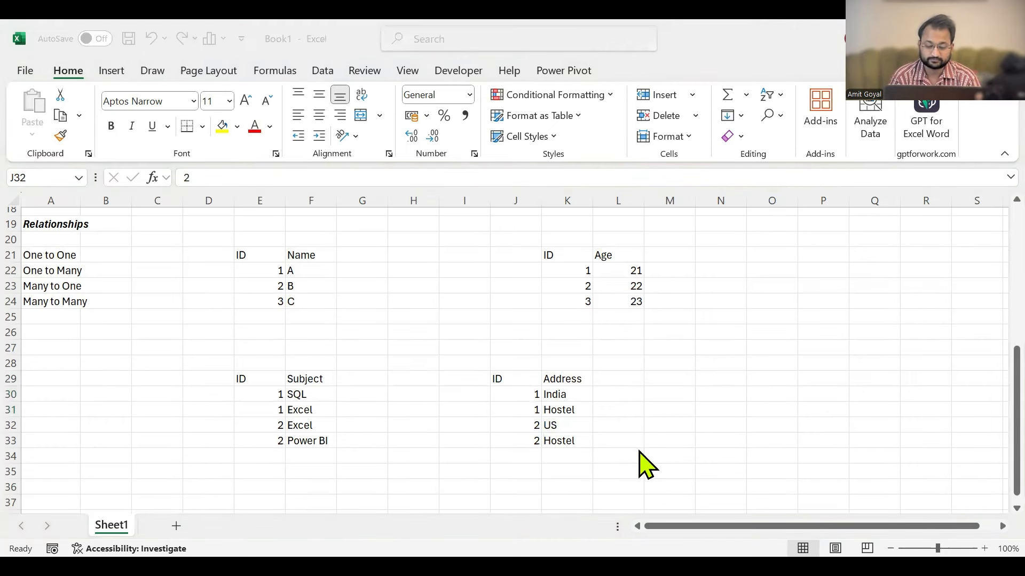
Switch to the Data Modelling workbook and look through its Customer Data, Product Data, Region Data and FactSales sheets.
key(alt+Tab)
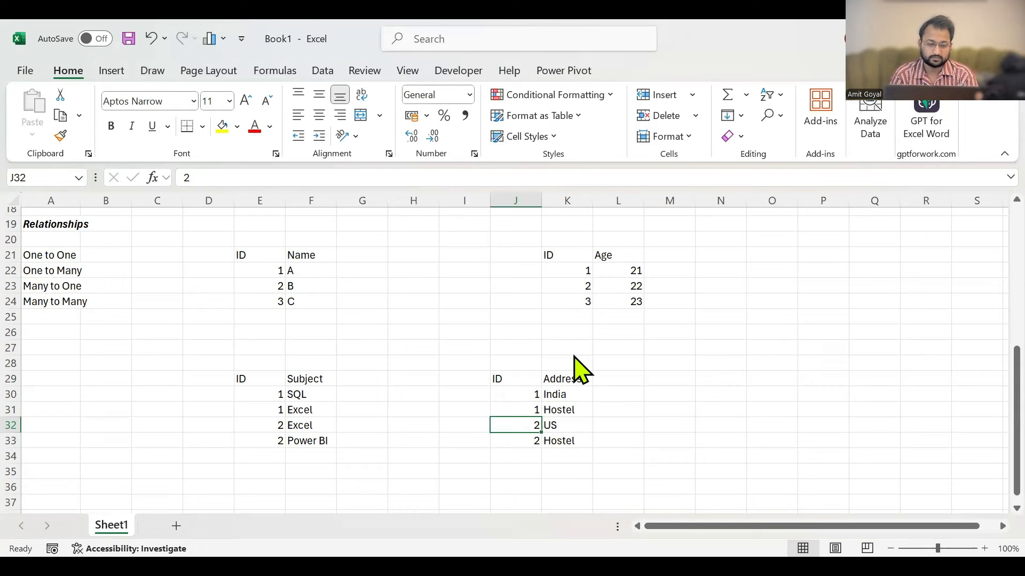
key(alt+Tab)
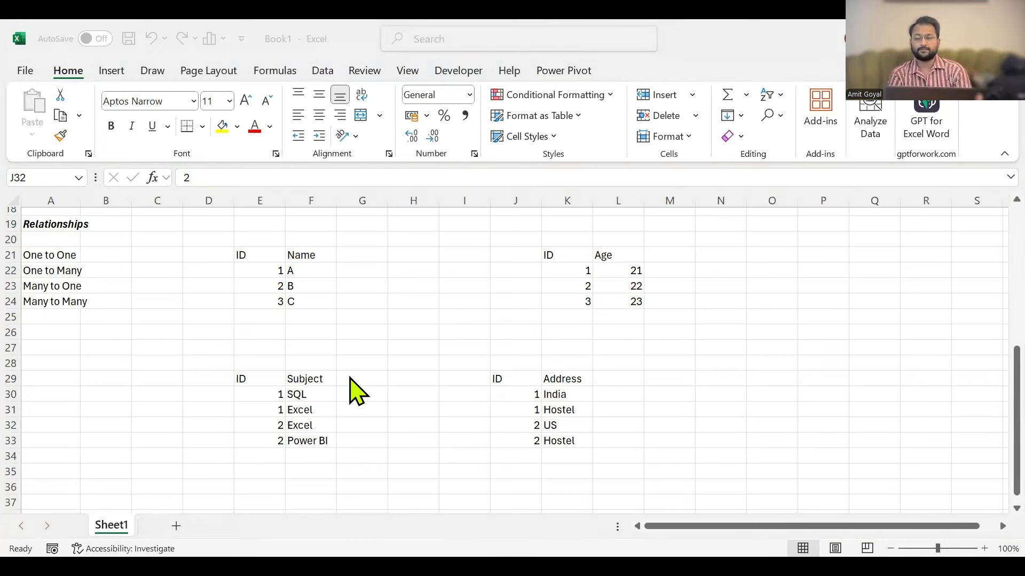
key(alt+Tab)
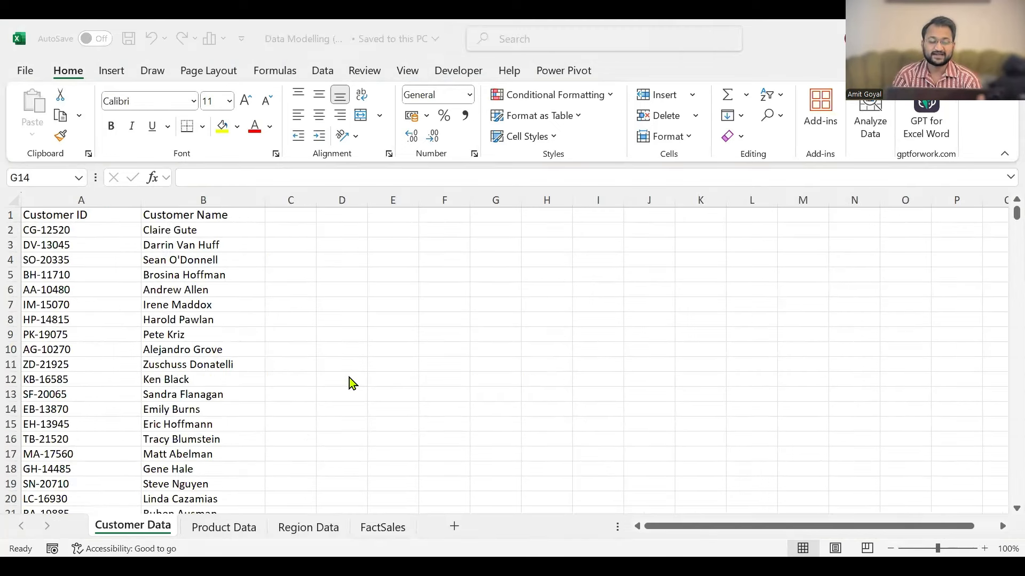
click(186, 277)
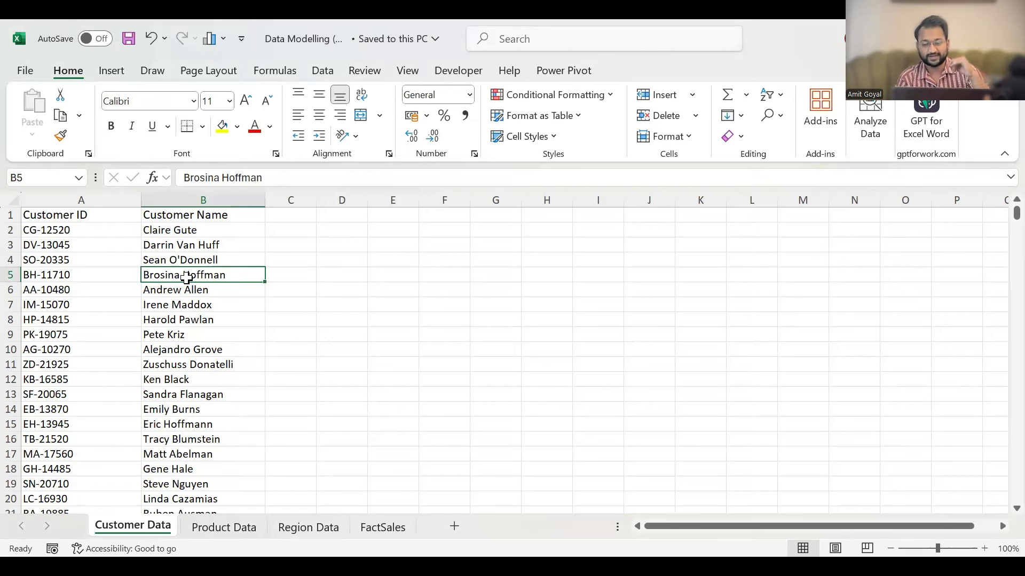
click(88, 266)
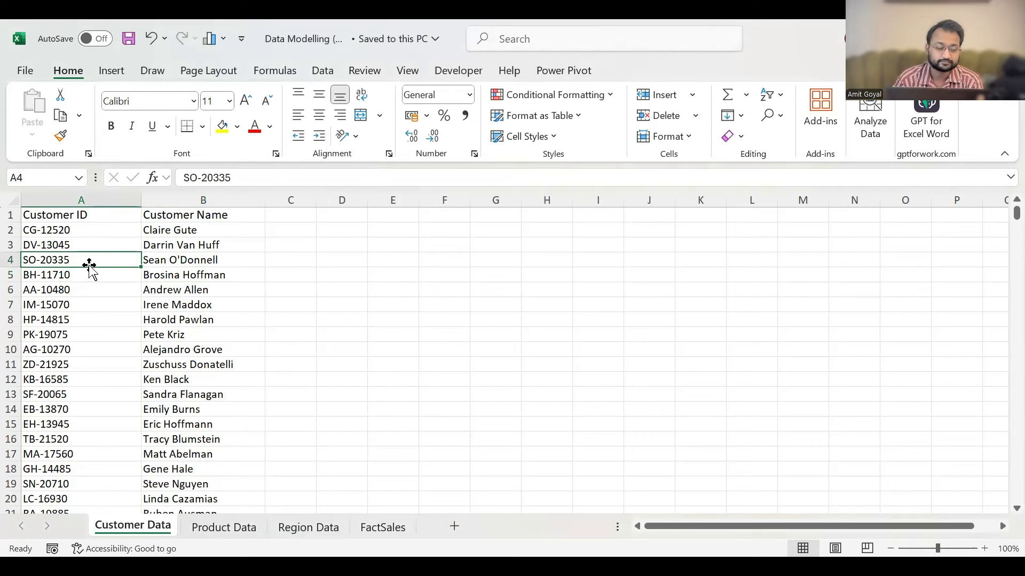
key(ctrl+Home)
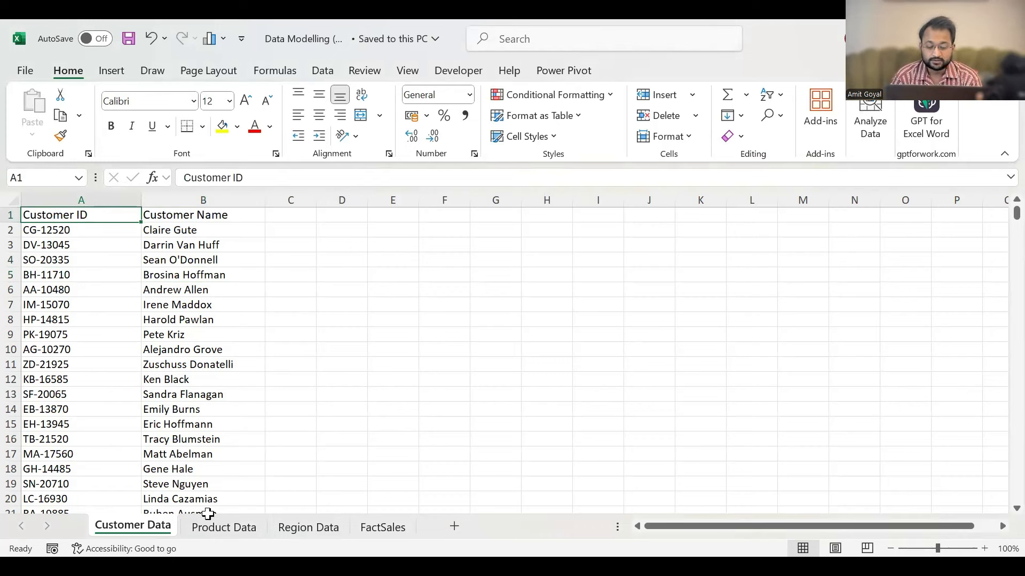
click(224, 527)
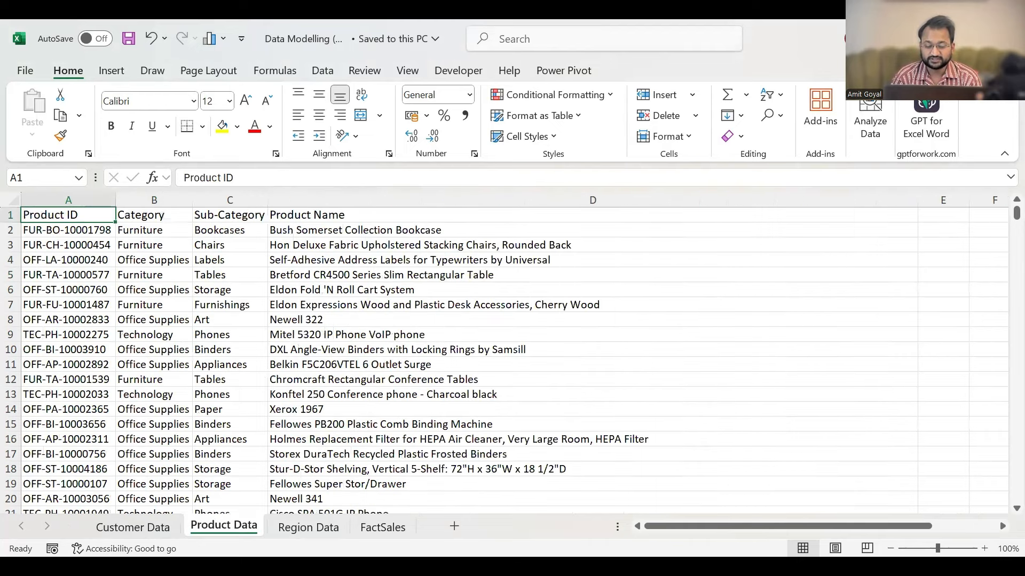
key(ctrl+Page_Down)
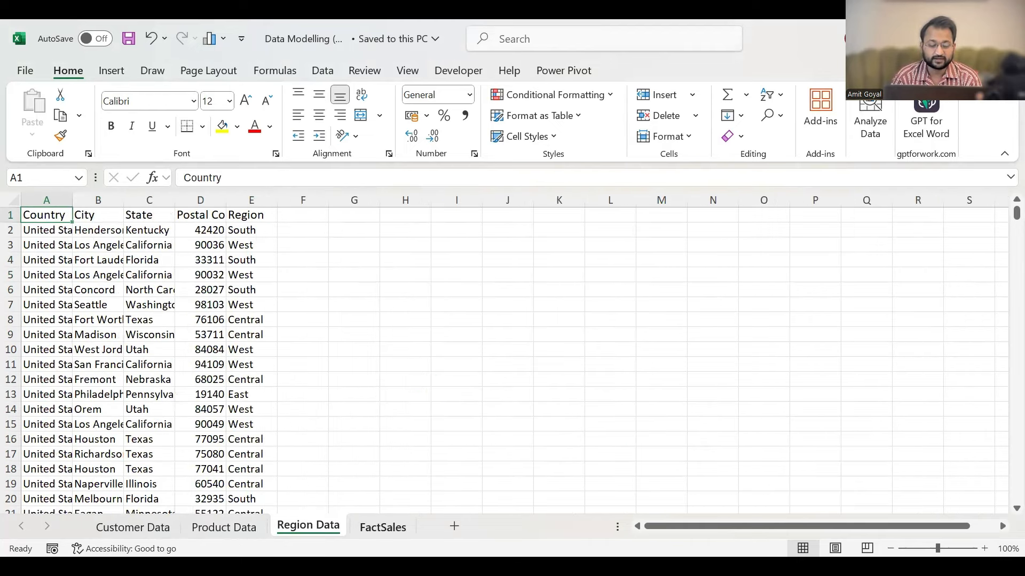
key(ctrl+Page_Down)
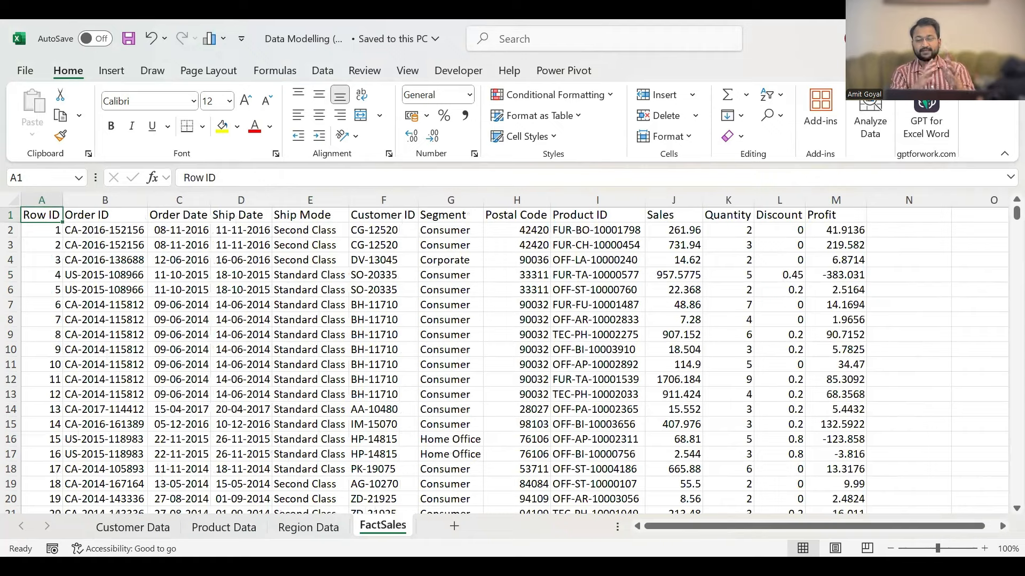
Go back to the Customer Data sheet and review the lookup sheets from there through Region Data.
key(ctrl+Page_Up)
key(ctrl+Page_Up)
key(ctrl+Page_Up)
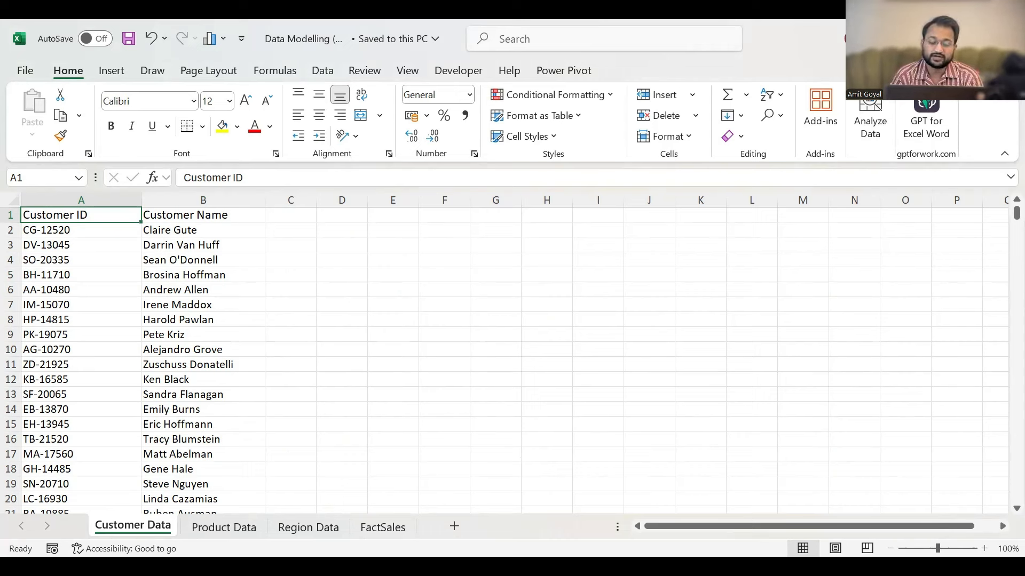
key(ctrl+Page_Down)
key(ctrl+Page_Down)
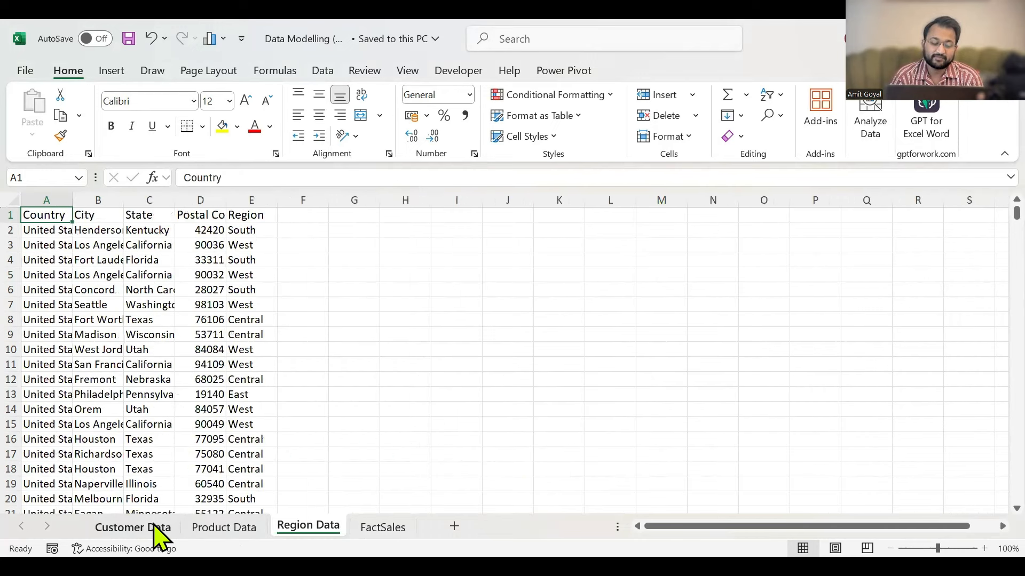
Highlight the first eight rows of the Customer Data table, A1:B8, and of the Product Data table, A1:D8.
click(156, 535)
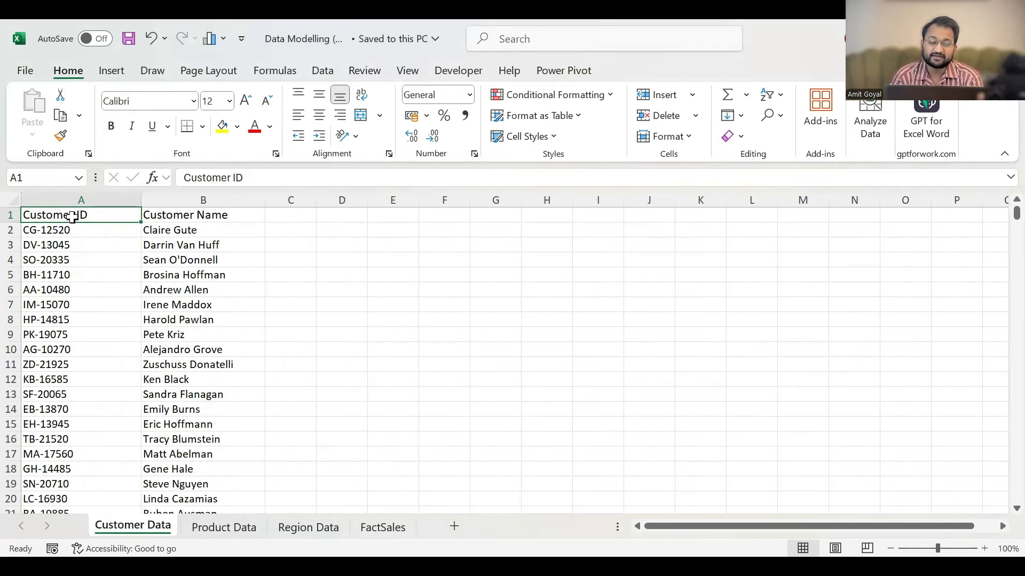
drag(72, 291, 172, 312)
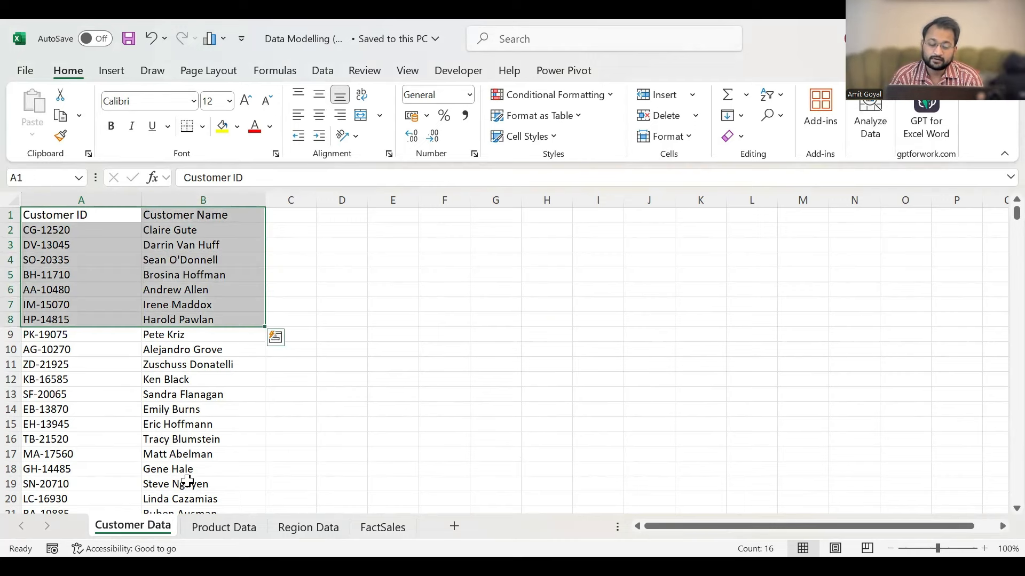
key(ctrl+Page_Down)
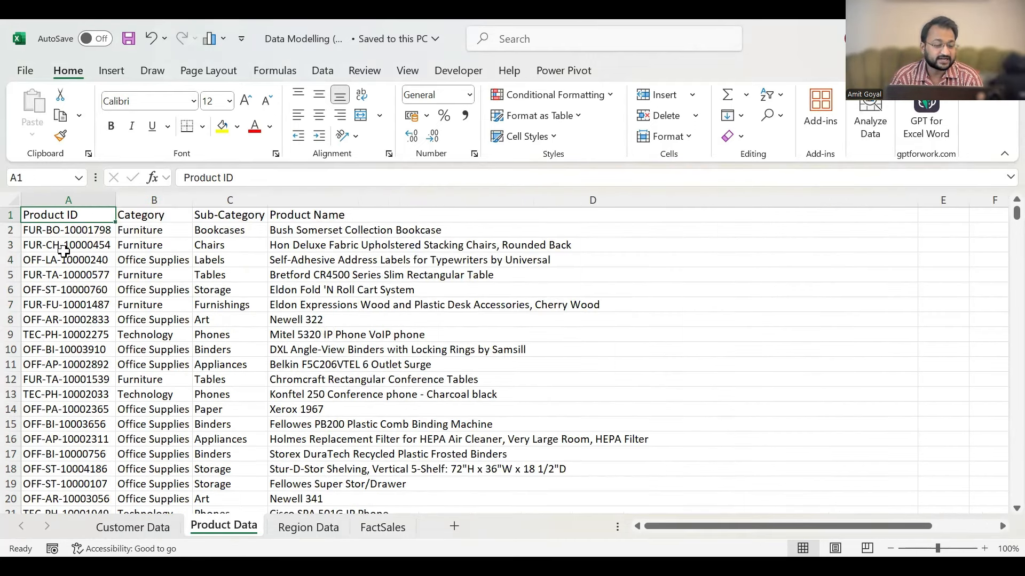
drag(64, 215, 226, 322)
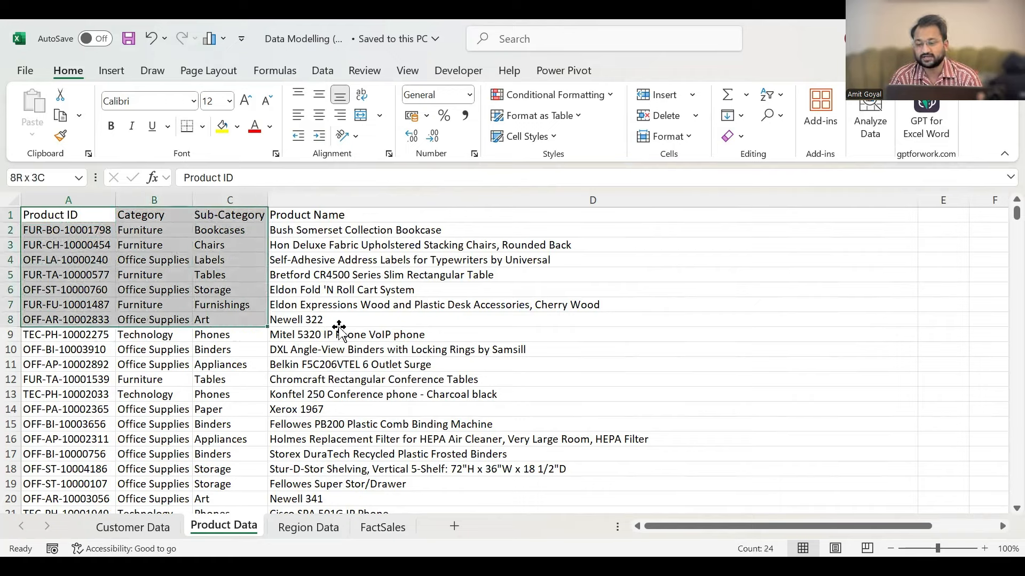
drag(339, 327, 339, 327)
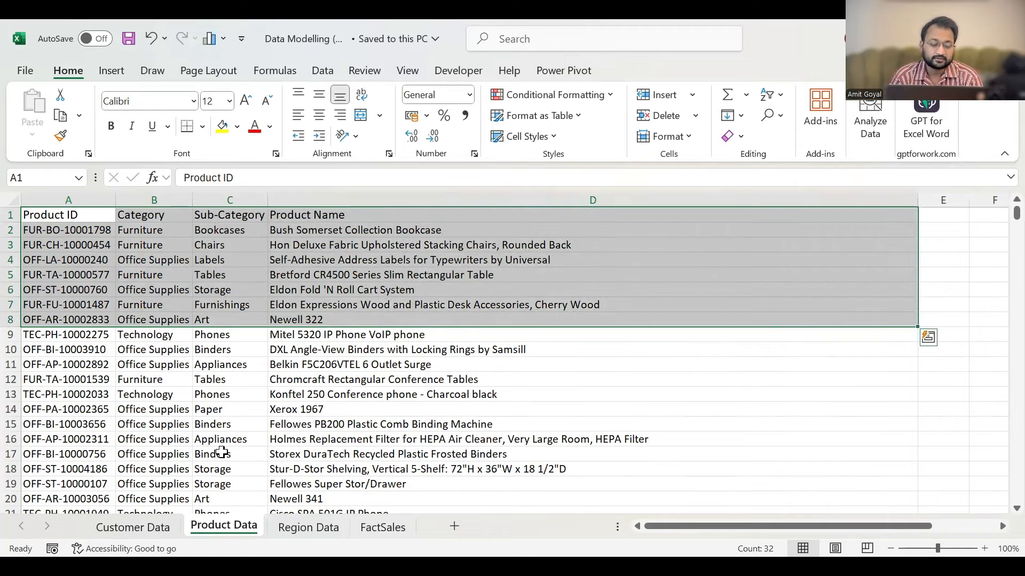
Examine the Postal Code column on the Region Data sheet, highlighting D1:D8 as the region table's key.
key(ctrl+Page_Down)
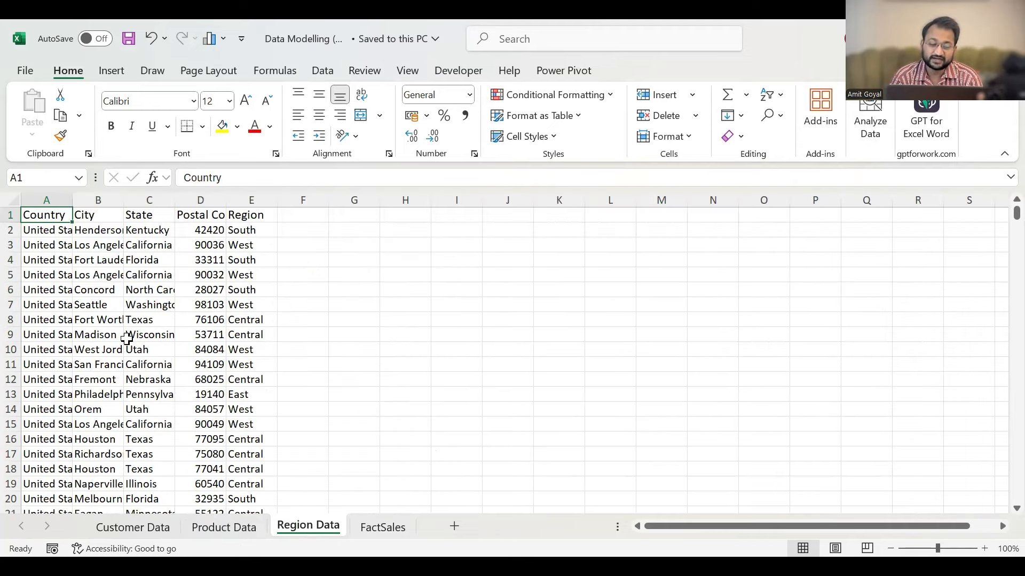
click(126, 339)
click(213, 217)
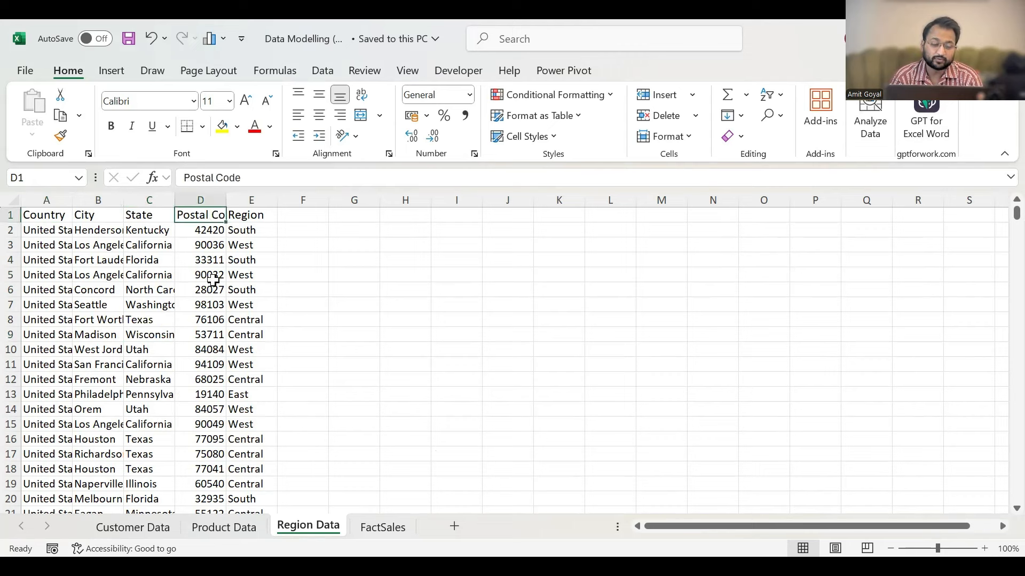
drag(213, 315, 213, 320)
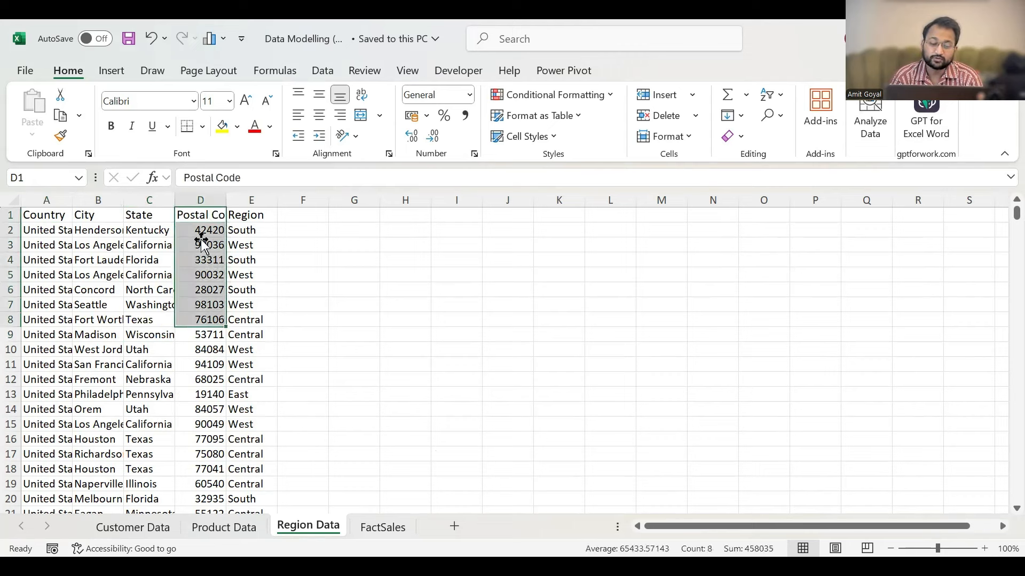
key(Down)
key(Down)
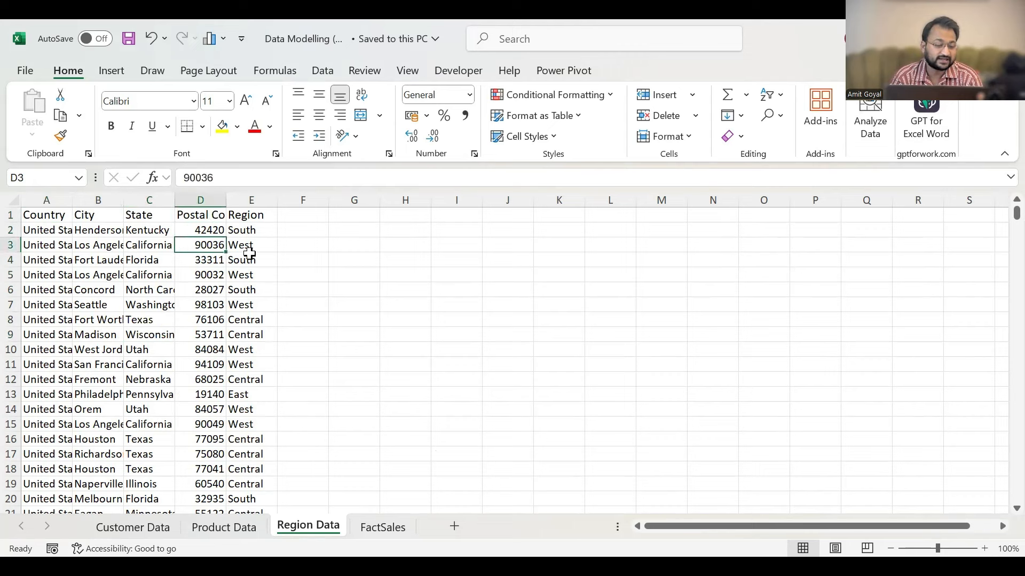
scroll(249, 253, up, 2)
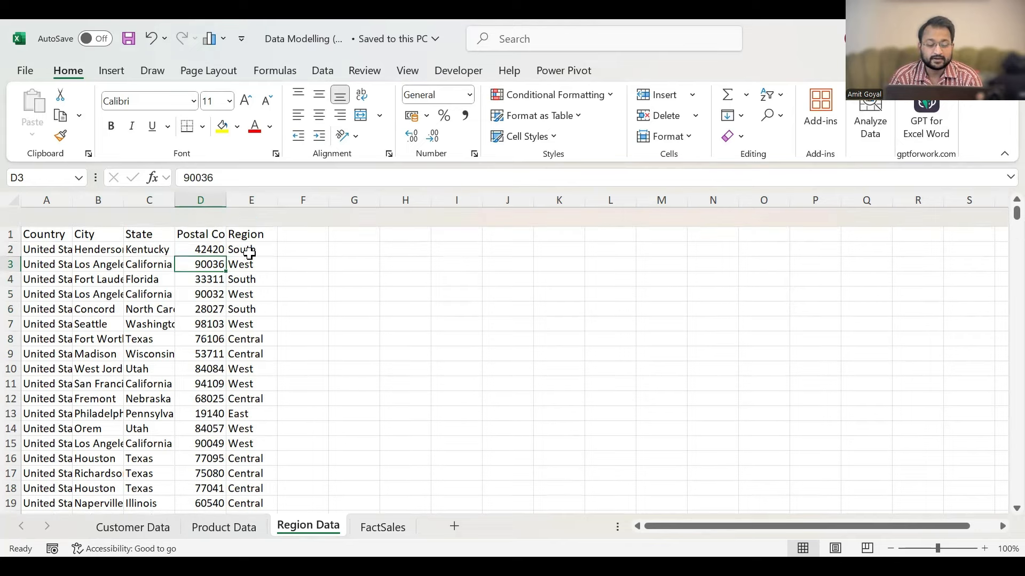
Examine the Order ID and Customer ID columns on the FactSales sheet and compare the customer IDs with the Customer Data sheet.
key(ctrl+Page_Down)
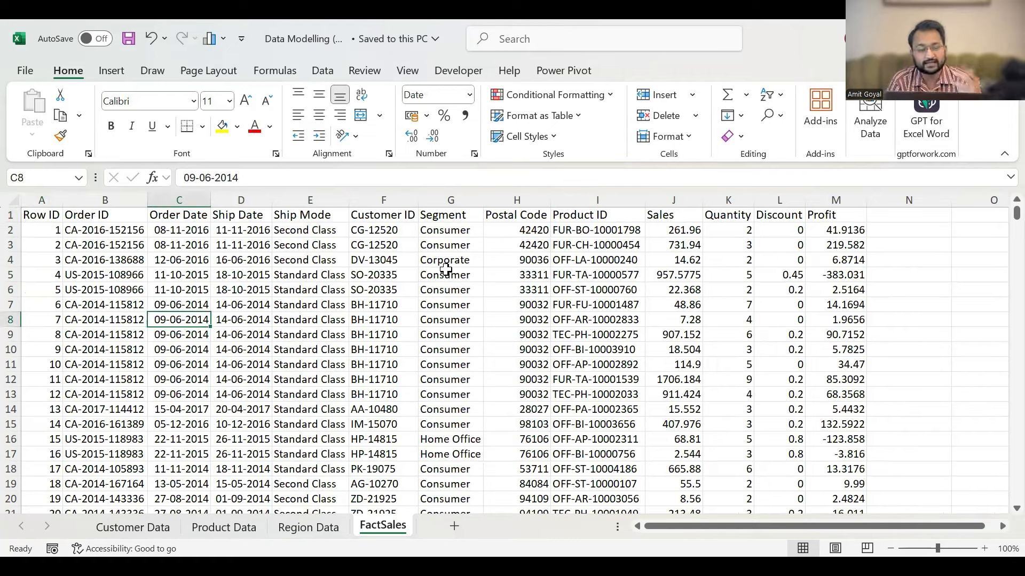
click(161, 290)
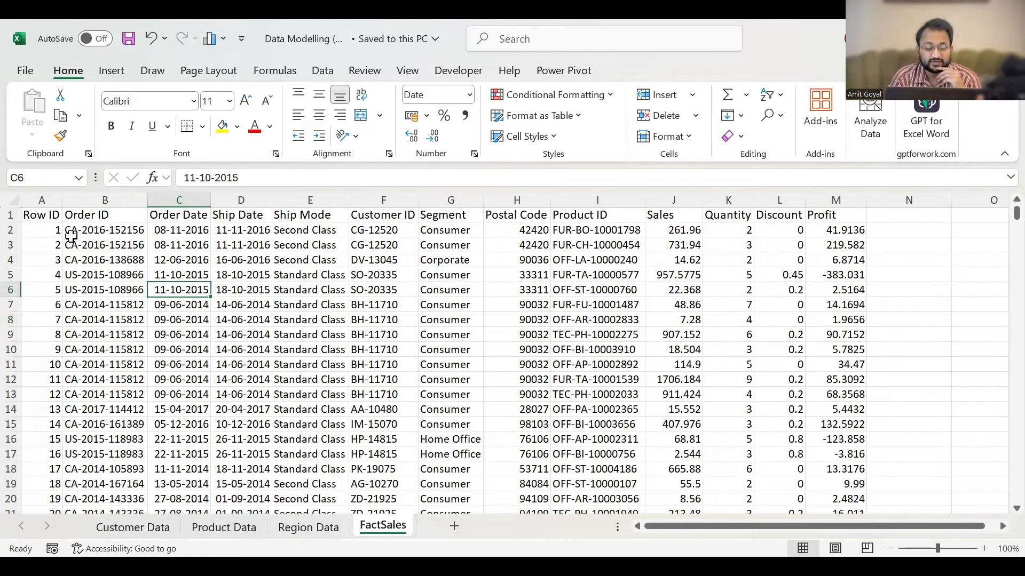
drag(71, 237, 87, 319)
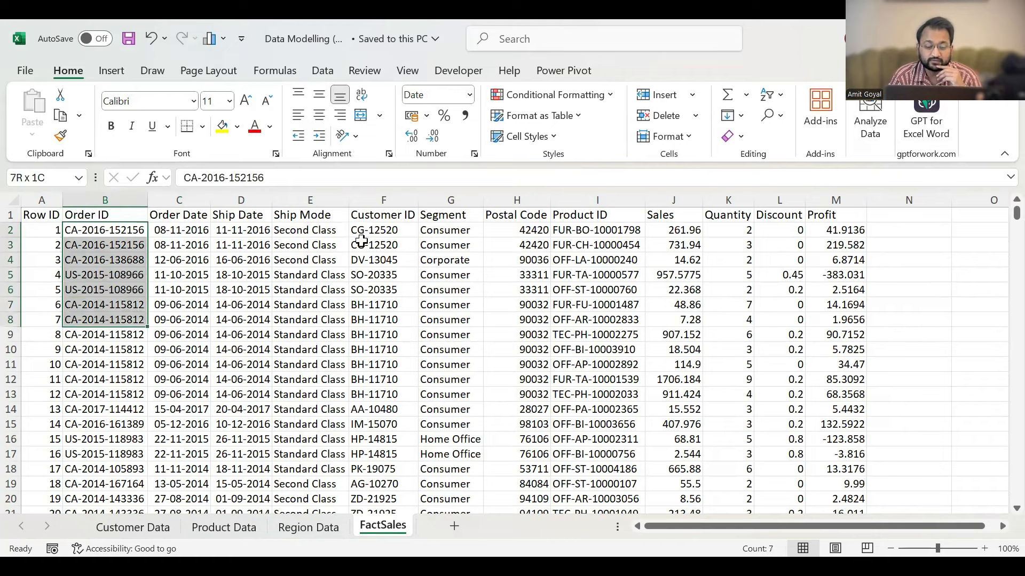
drag(376, 219, 372, 280)
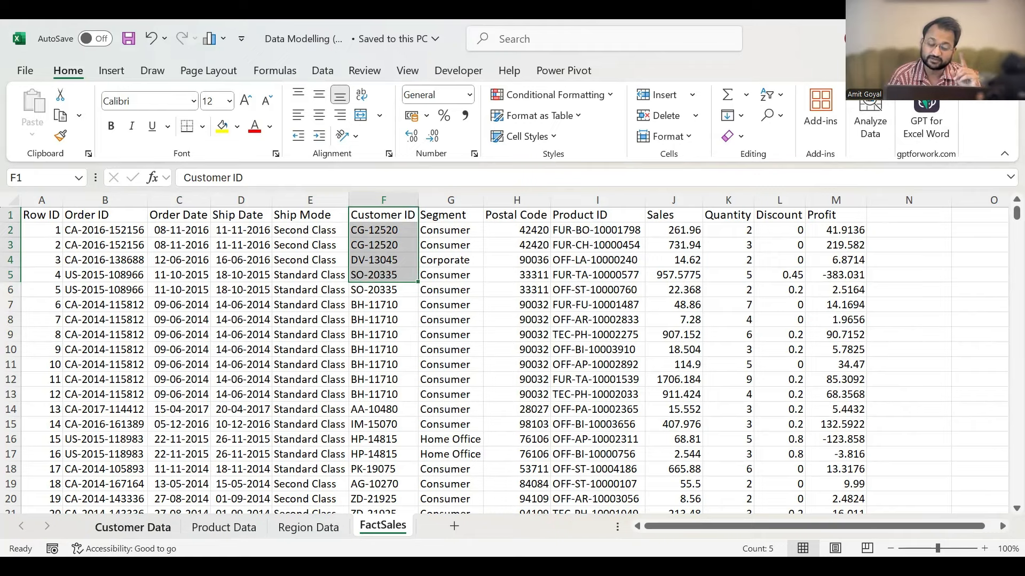
click(133, 527)
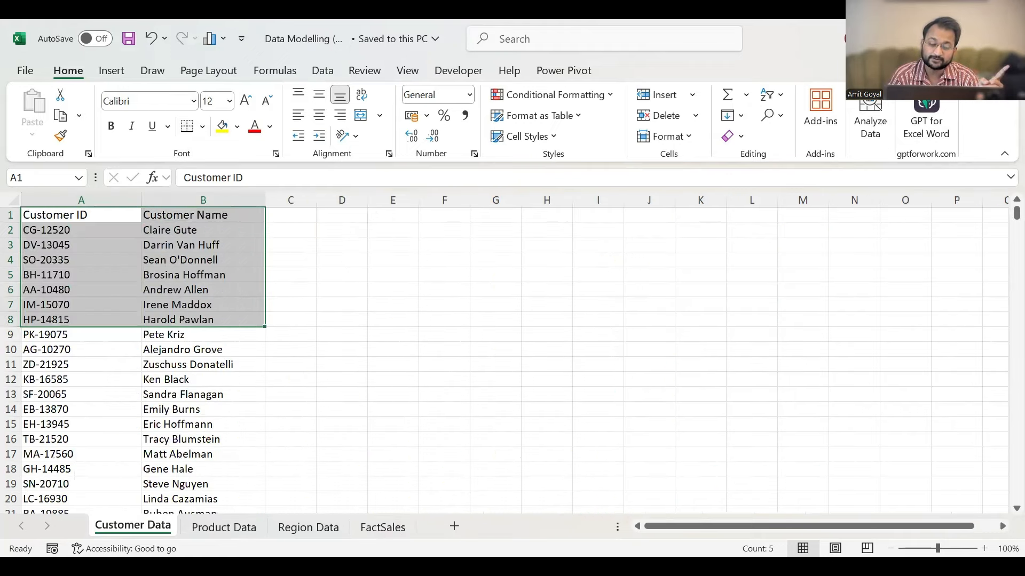
click(382, 528)
Compare the FactSales Postal Code column with the postal codes, cities and states on the Region Data sheet.
click(449, 221)
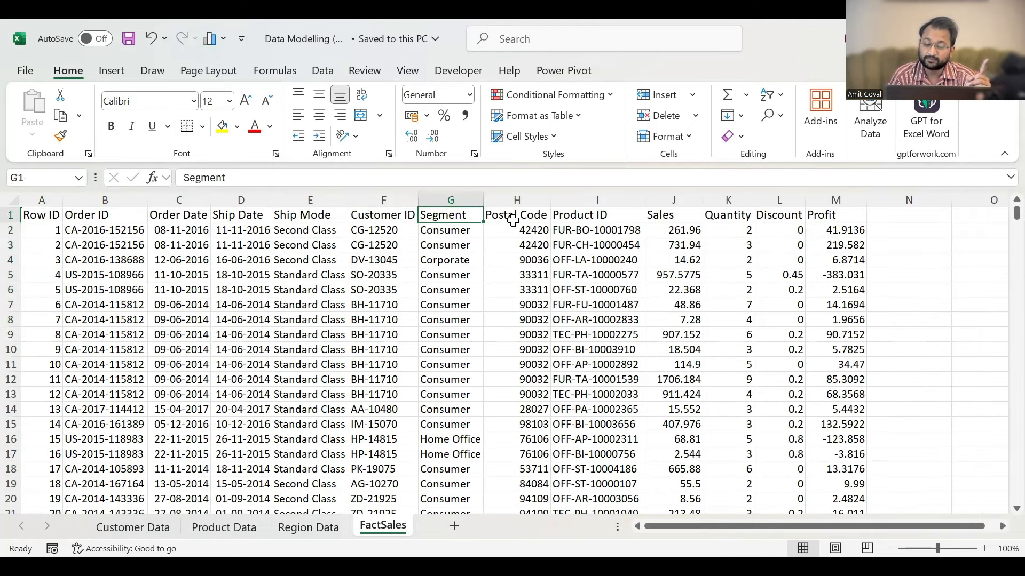
drag(517, 215, 519, 249)
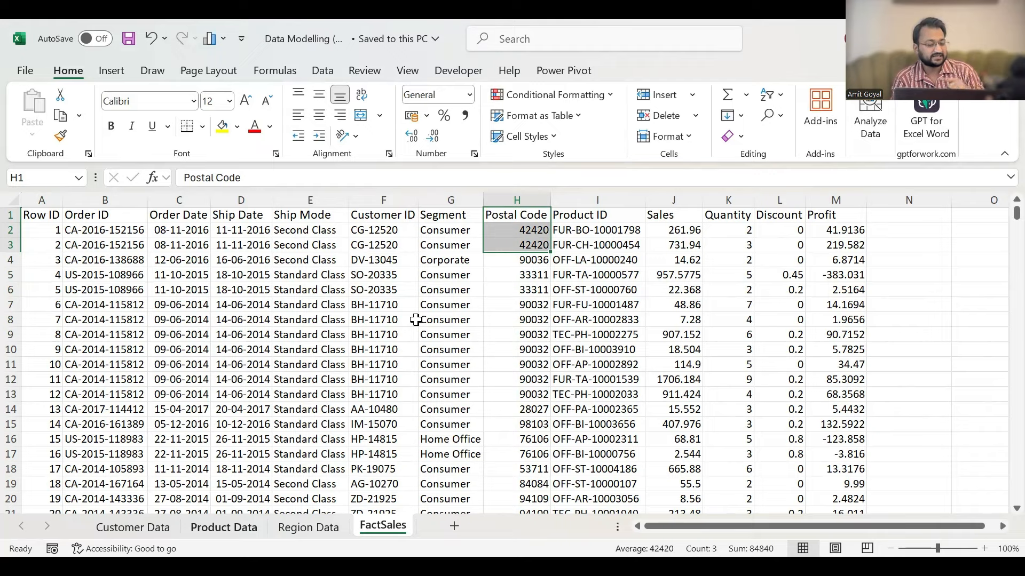
key(ctrl+Page_Up)
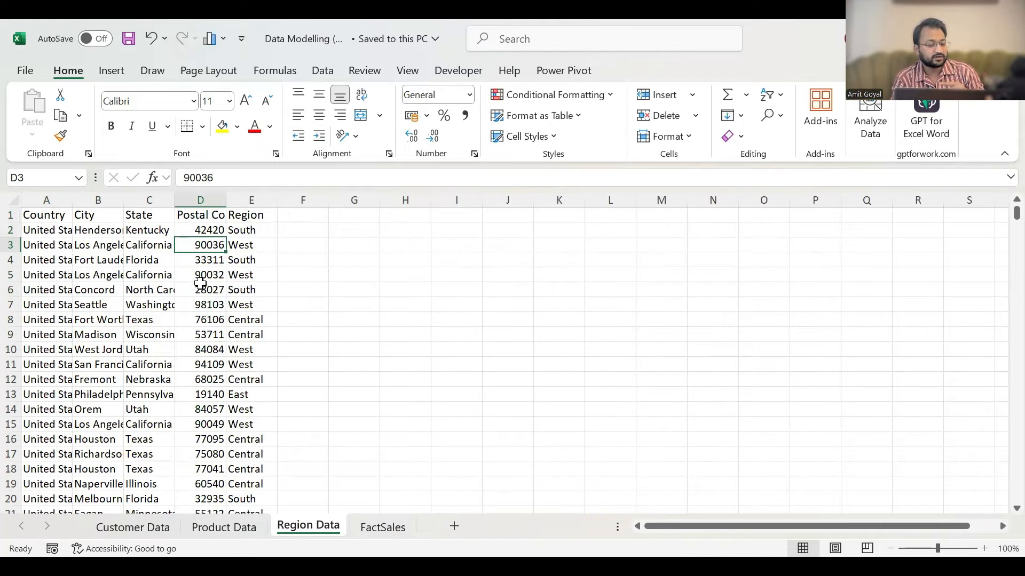
key(Up)
key(shift+Down)
key(shift+Down)
key(shift+Down)
key(shift+Down)
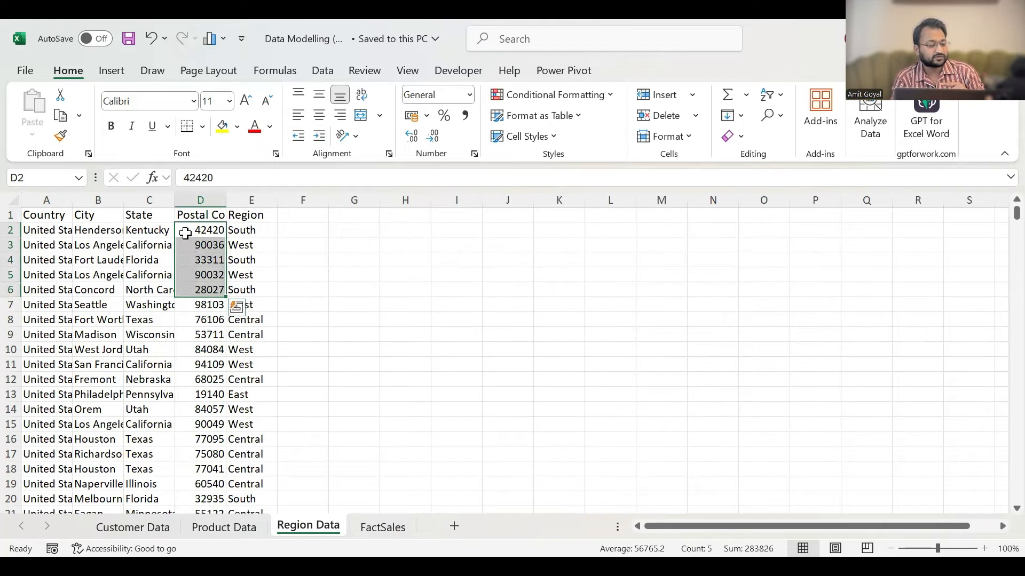
shift+click(80, 231)
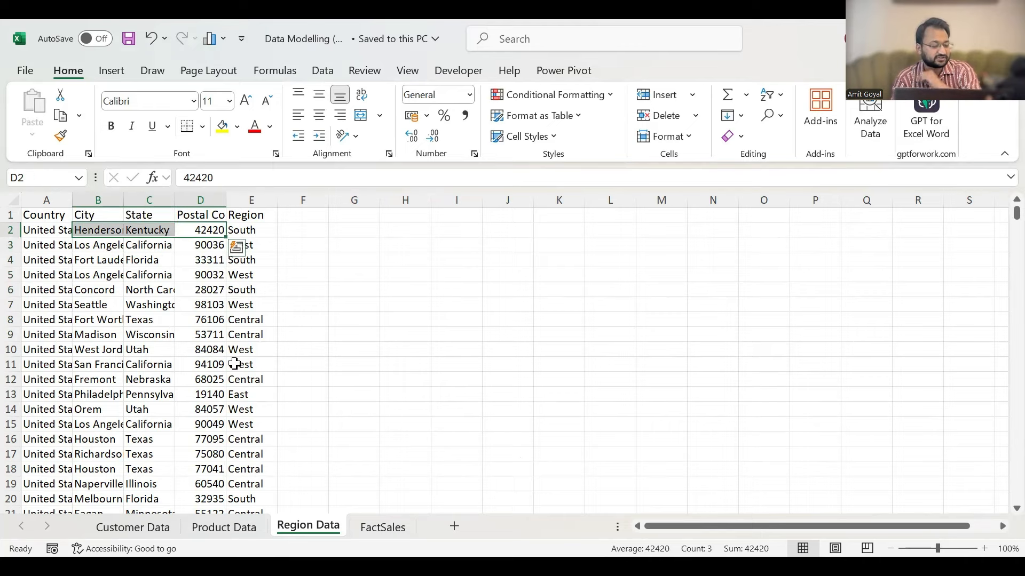
Compare the FactSales Product ID column with the product IDs, categories and sub-categories on the Product Data sheet.
key(ctrl+Page_Down)
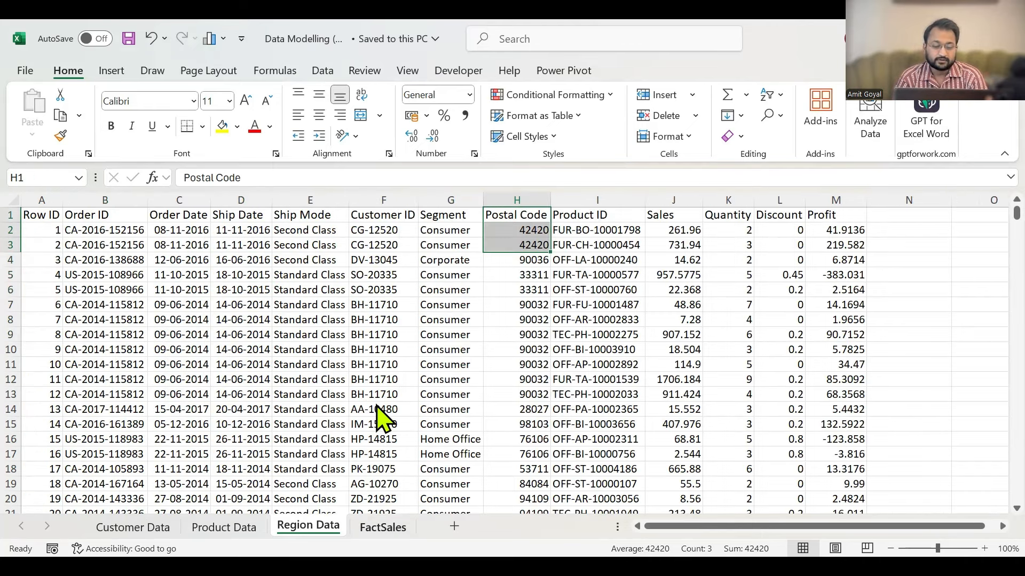
drag(598, 212, 593, 273)
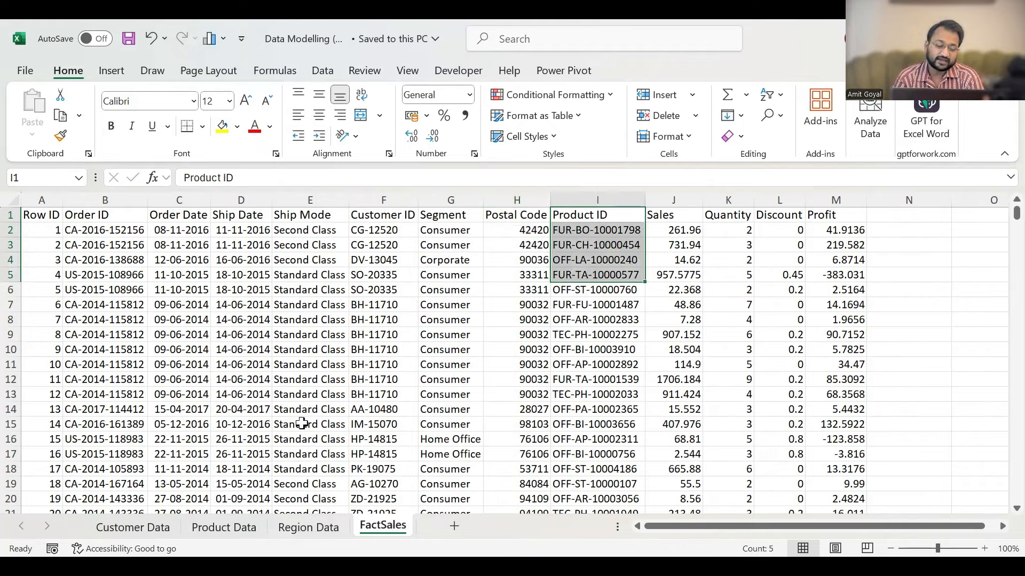
key(ctrl+Page_Up)
key(ctrl+Page_Up)
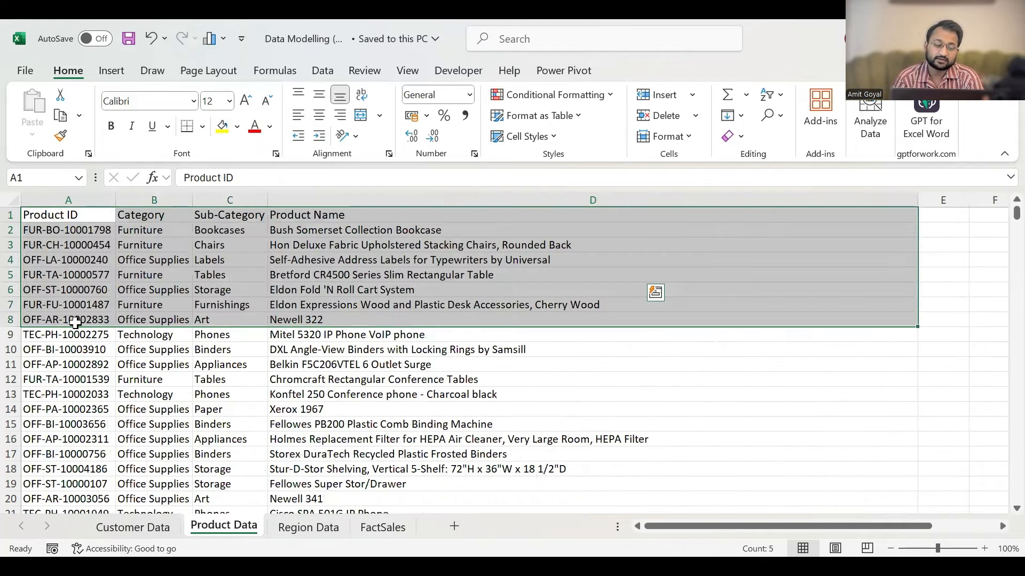
click(37, 288)
click(153, 259)
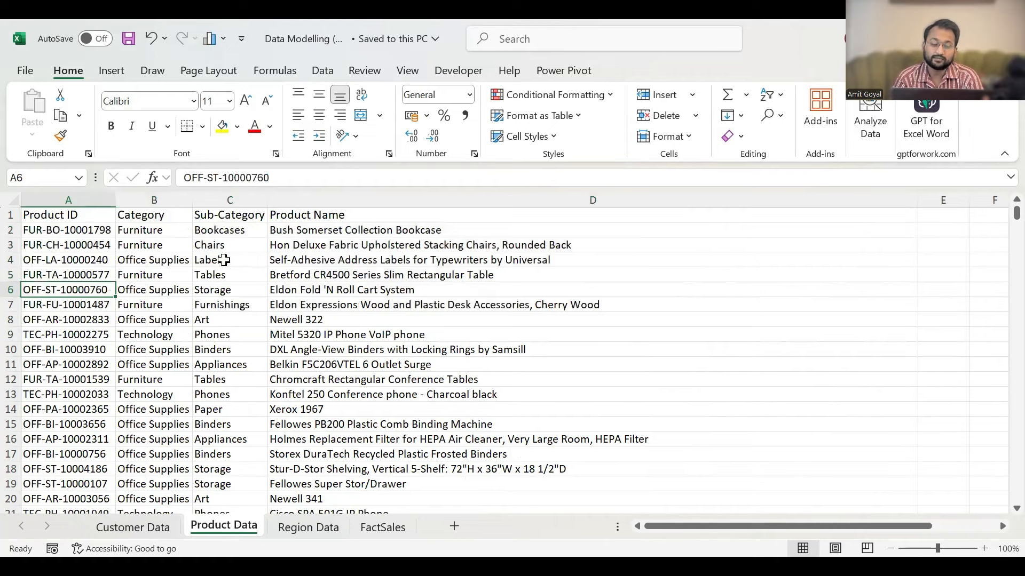
click(239, 260)
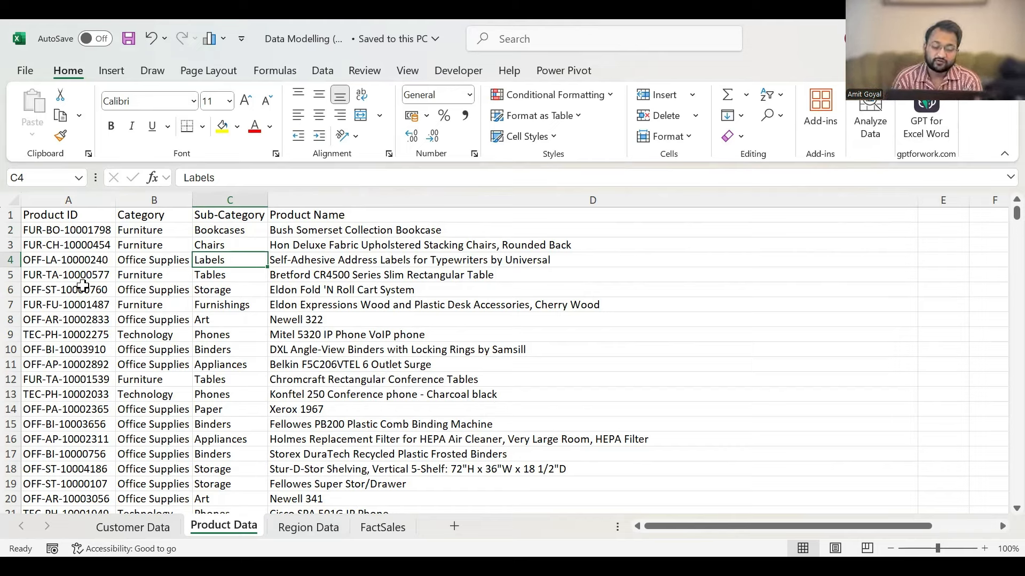
Highlight the Customer Data columns and add the on-screen text annotation "Dimension Tables" beside the customer table.
key(ctrl+Page_Up)
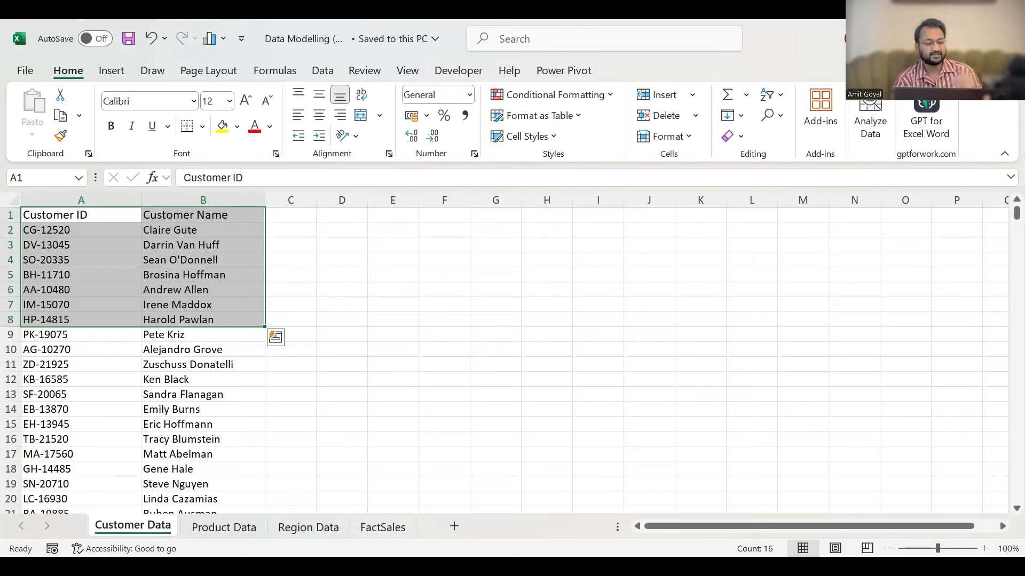
click(167, 302)
drag(184, 212, 182, 279)
drag(85, 218, 95, 291)
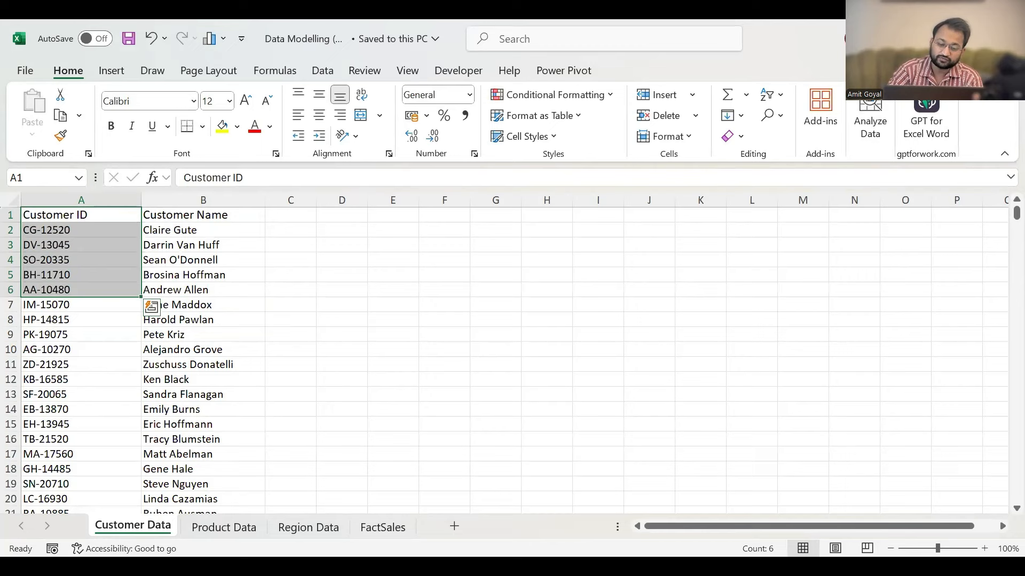
text(Dimen)
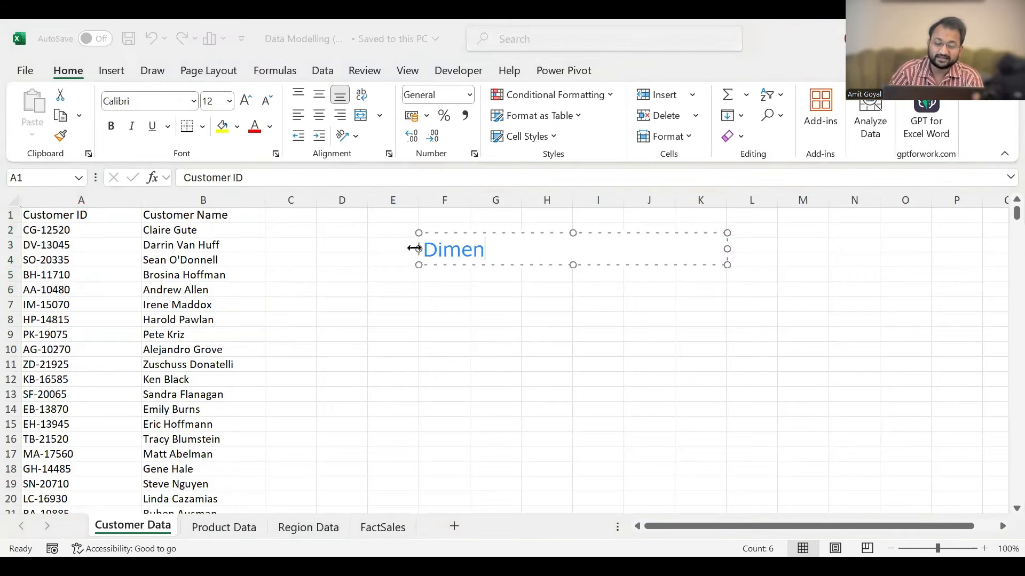
text(sion Tables)
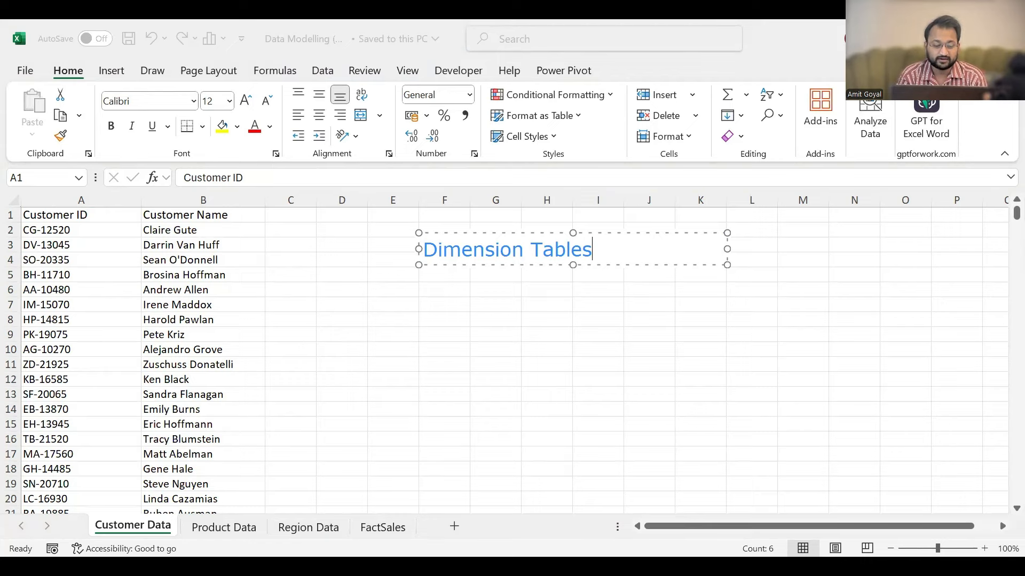
Highlight the numeric measures on the FactSales sheet, covering the first rows of the Sales, Quantity and Profit columns.
click(382, 527)
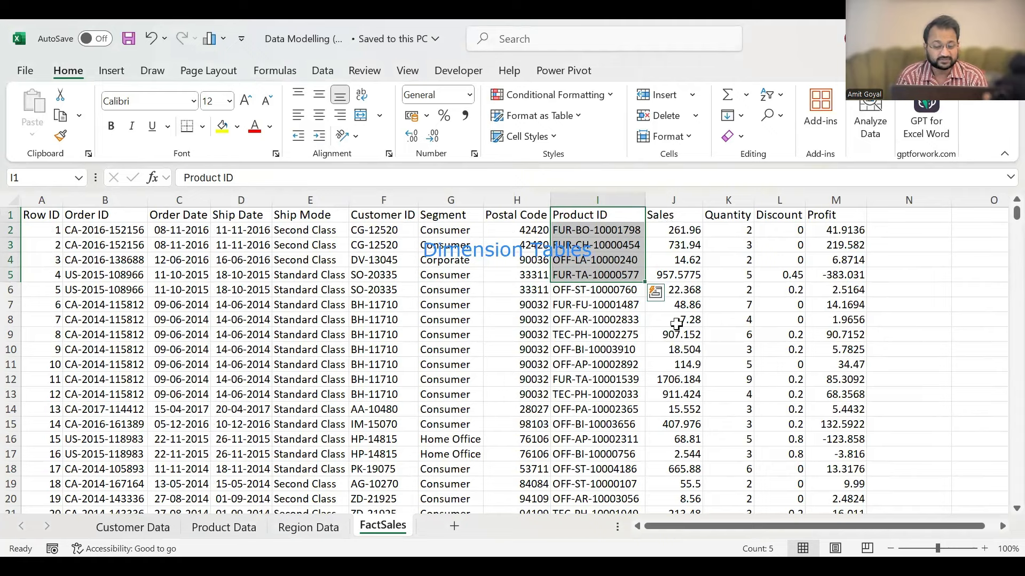
drag(673, 215, 676, 335)
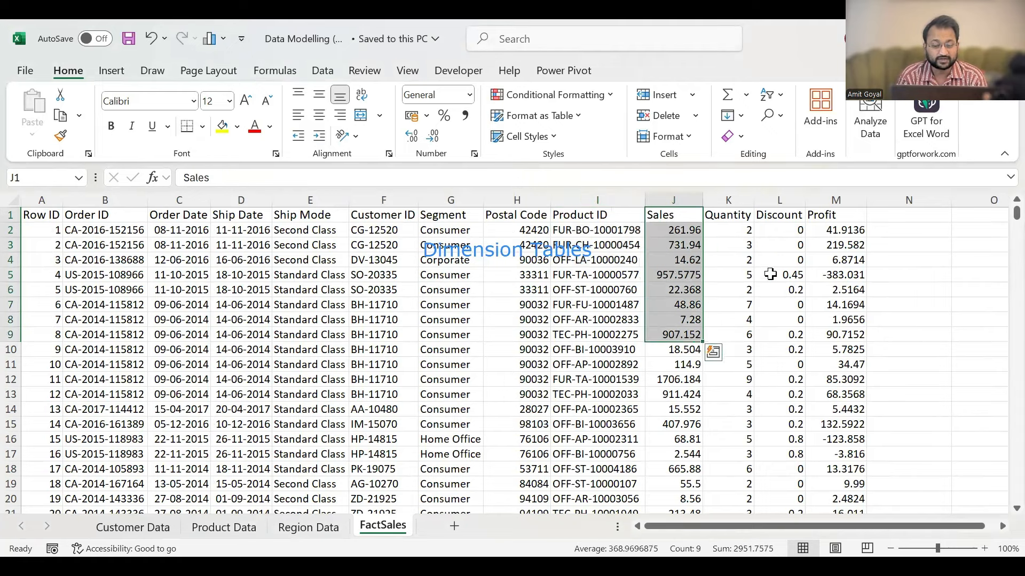
drag(728, 216, 729, 319)
drag(822, 225, 820, 322)
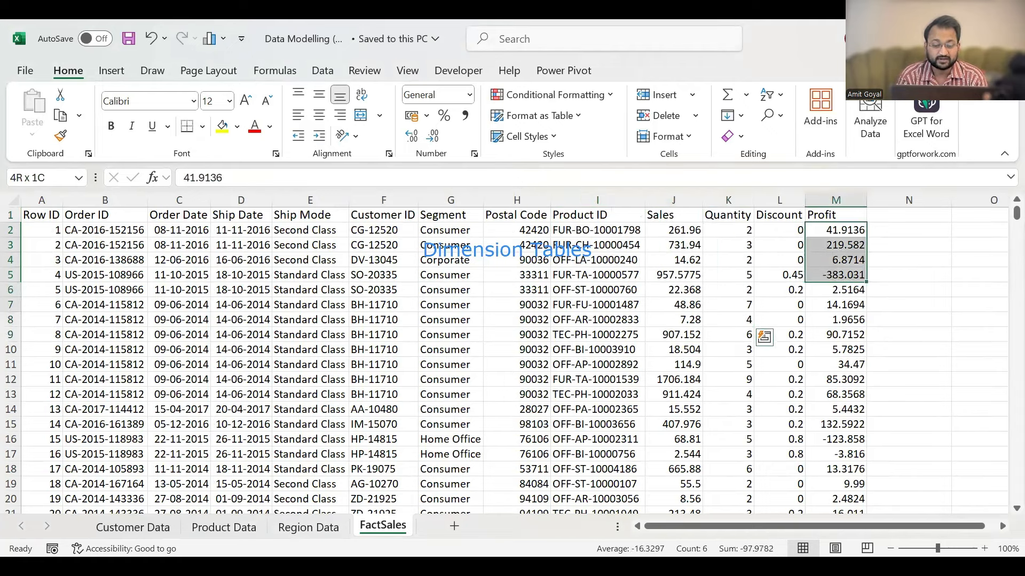
drag(822, 275, 822, 319)
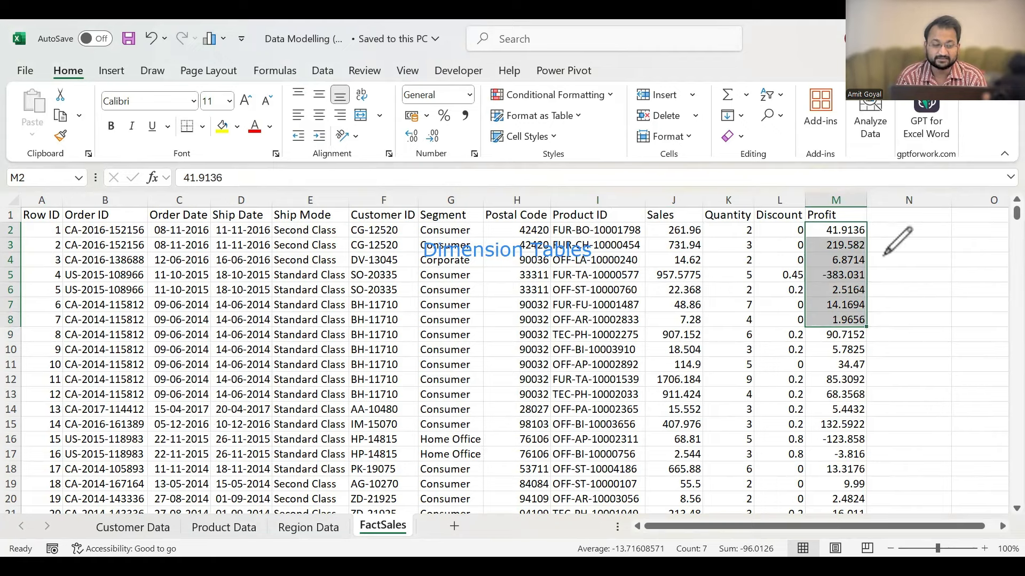
Add the on-screen text annotation "Fact Table" beside the FactSales Profit column and switch to Power BI Desktop.
click(909, 263)
text(Fact Table)
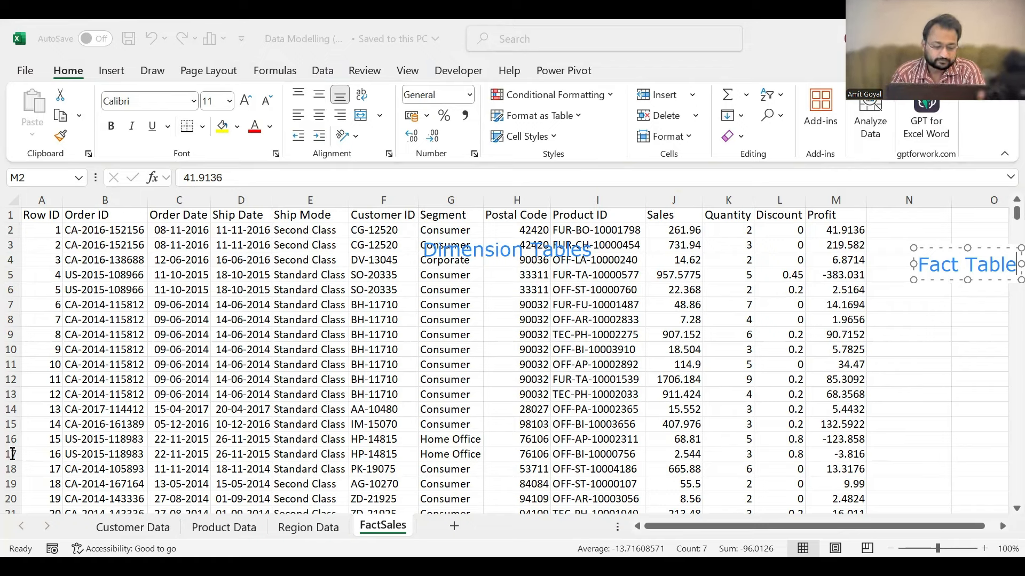
key(Escape)
click(300, 292)
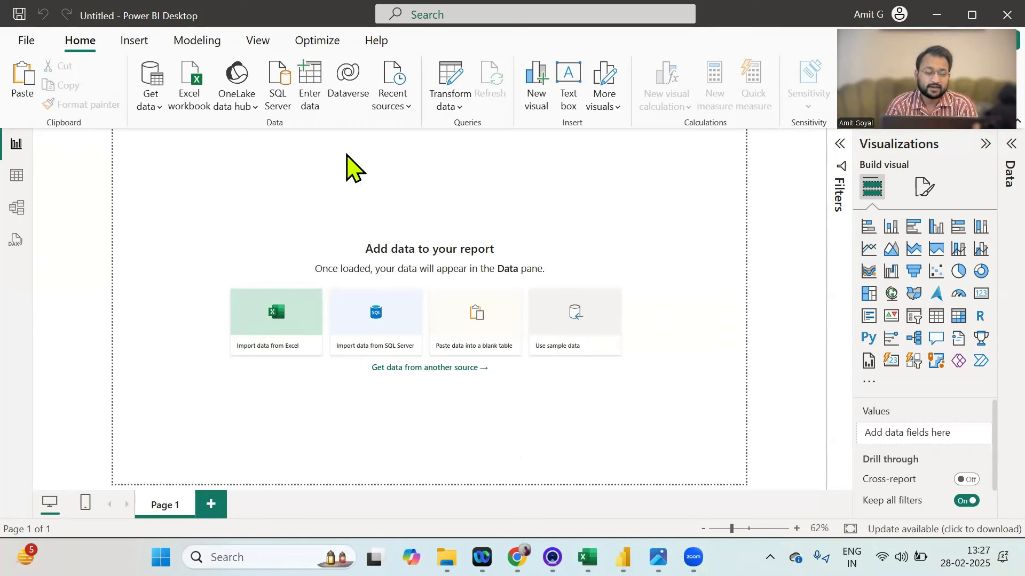
Import the Excel workbook Data Modelling (1) (1).xlsx from the Downloads folder.
click(195, 95)
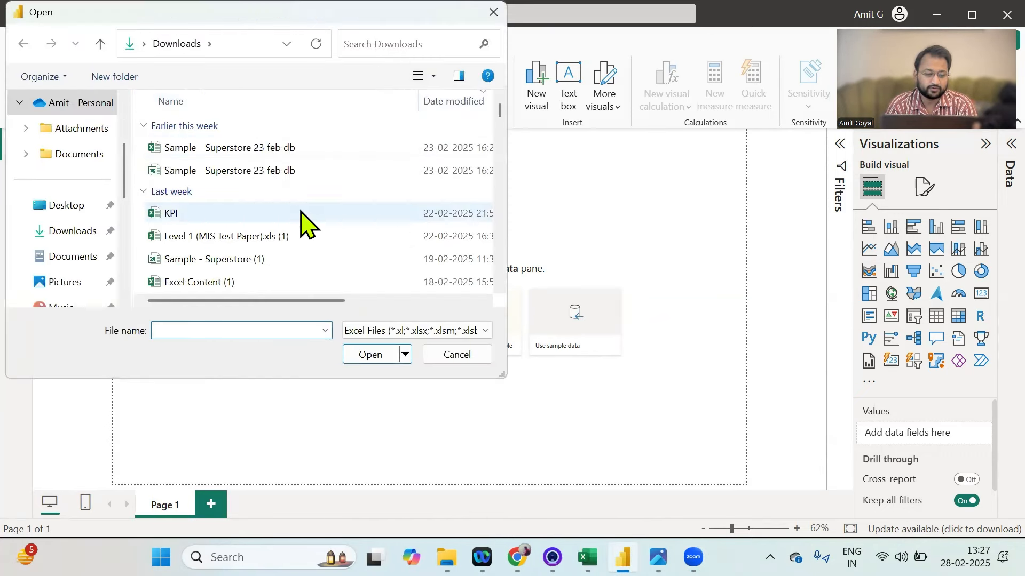
text(data)
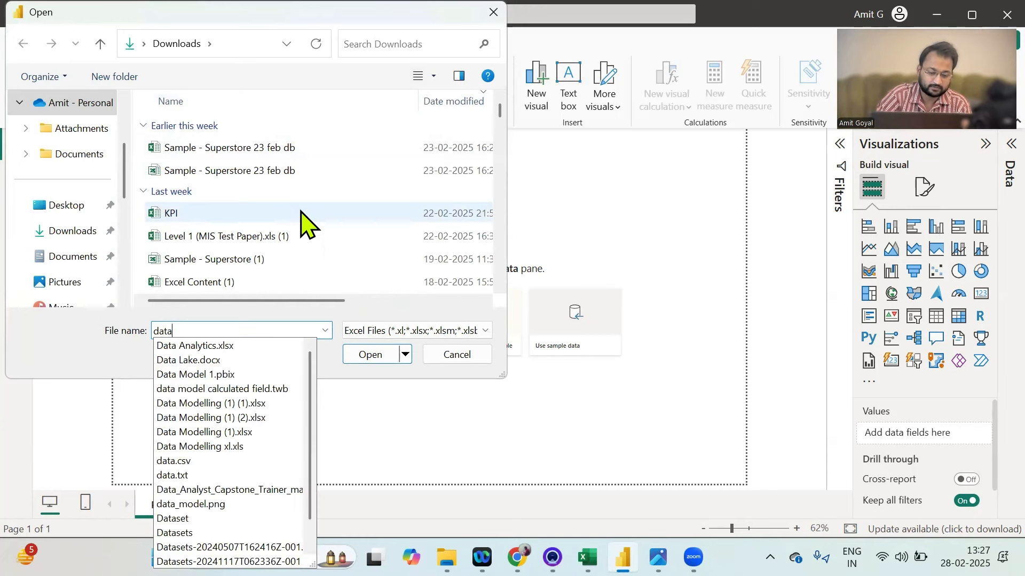
key(Down)
key(Down)
key(Down)
key(Down)
key(Down)
key(Down)
key(Down)
key(Down)
key(Down)
key(Down)
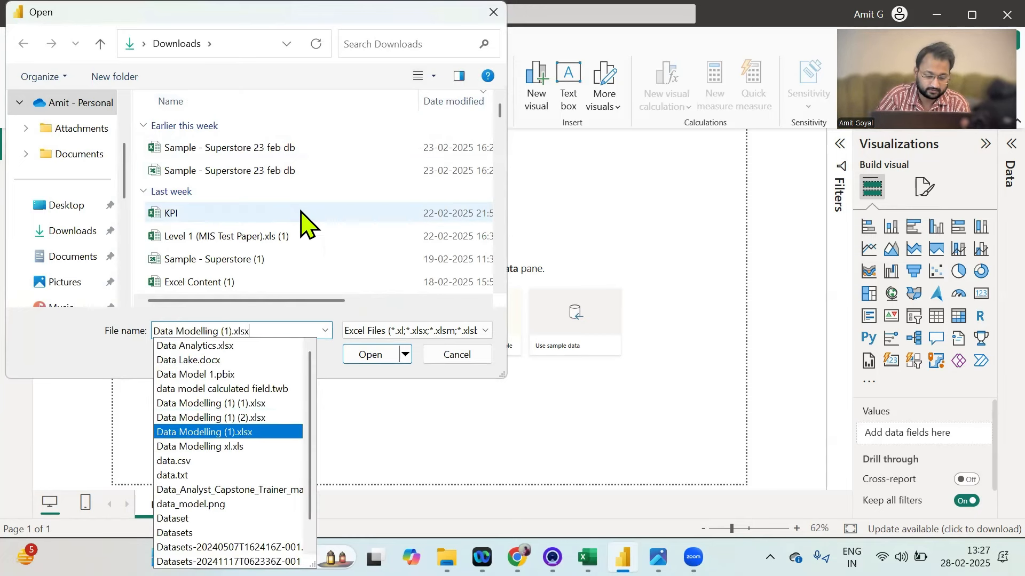
key(Up)
key(Up)
key(Up)
key(Up)
key(Up)
key(Escape)
key(Escape)
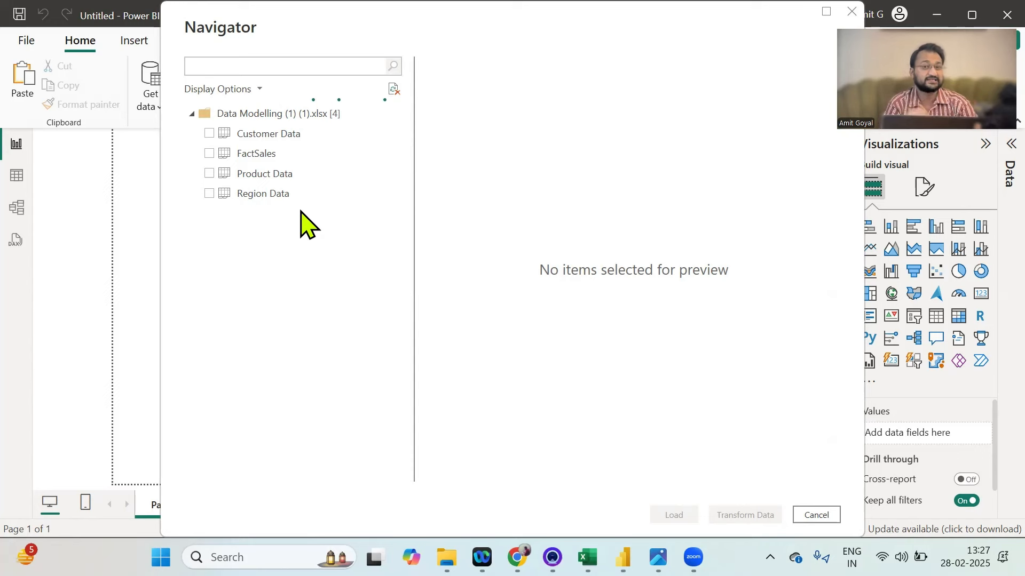
Select the Customer Data, FactSales, Product Data and Region Data tables, previewing each one, and load them into Power Query Editor for transformation.
click(231, 138)
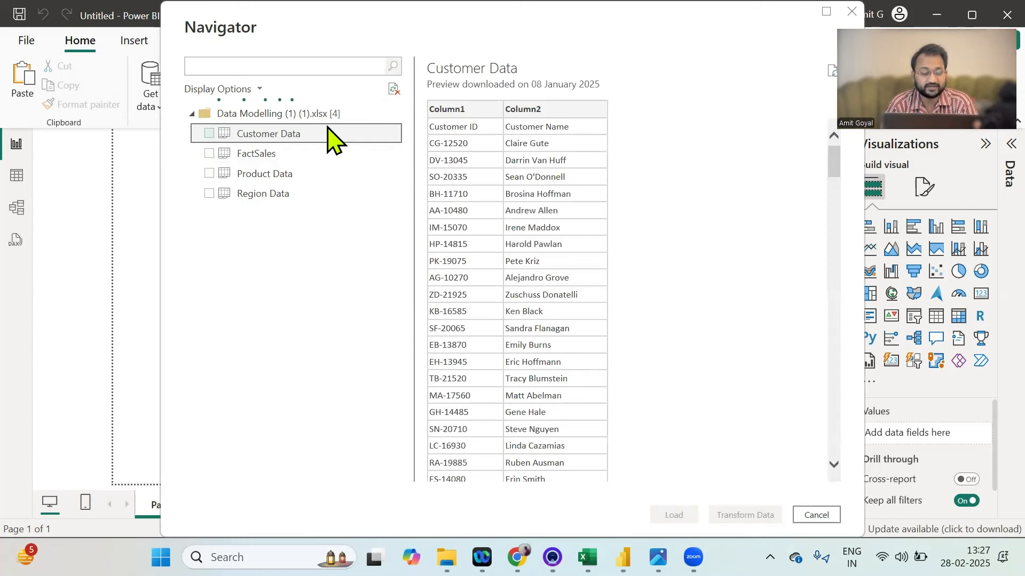
click(209, 133)
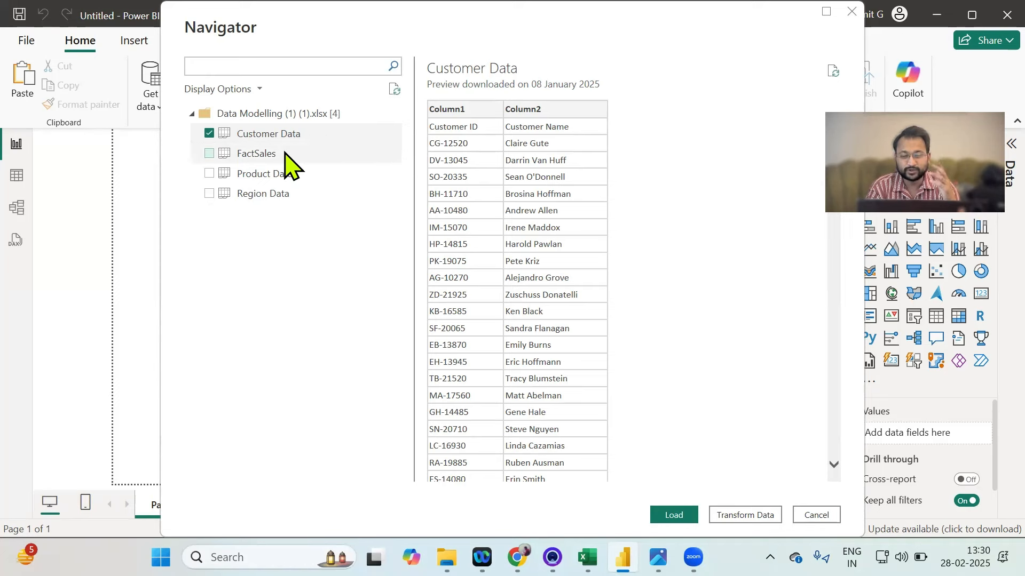
click(212, 154)
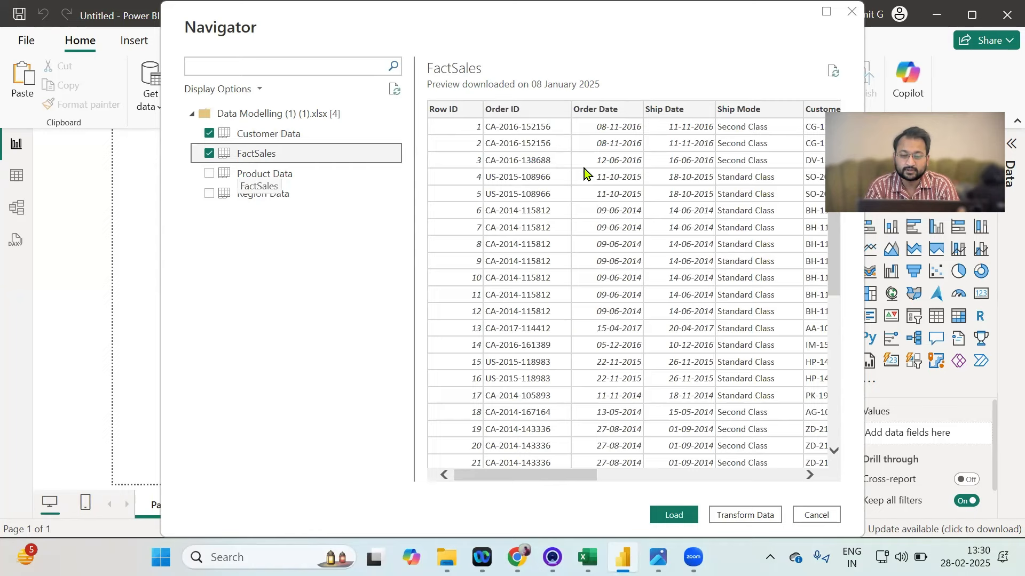
scroll(598, 267, down, 3)
scroll(598, 267, up, 3)
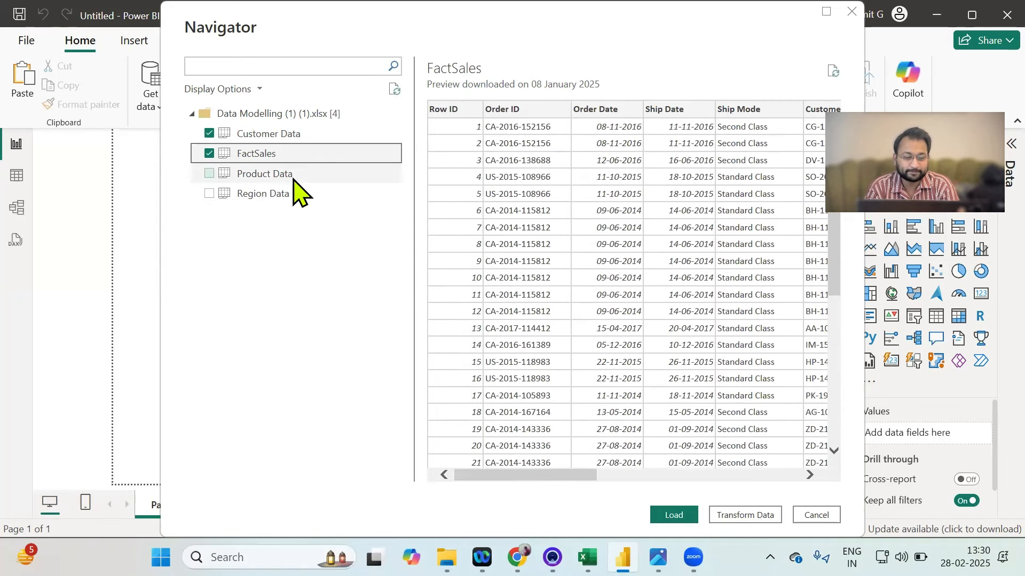
click(269, 175)
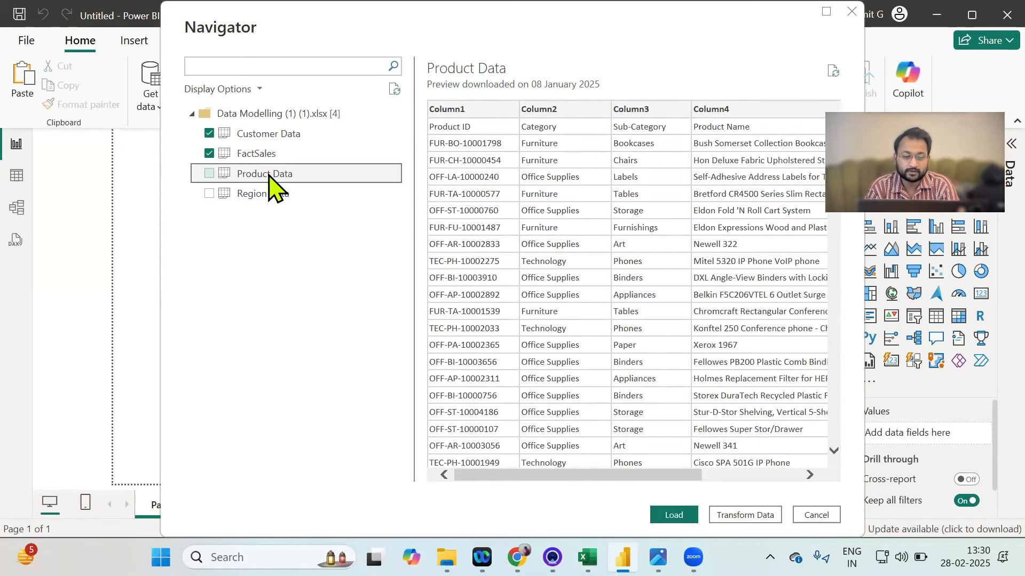
click(209, 174)
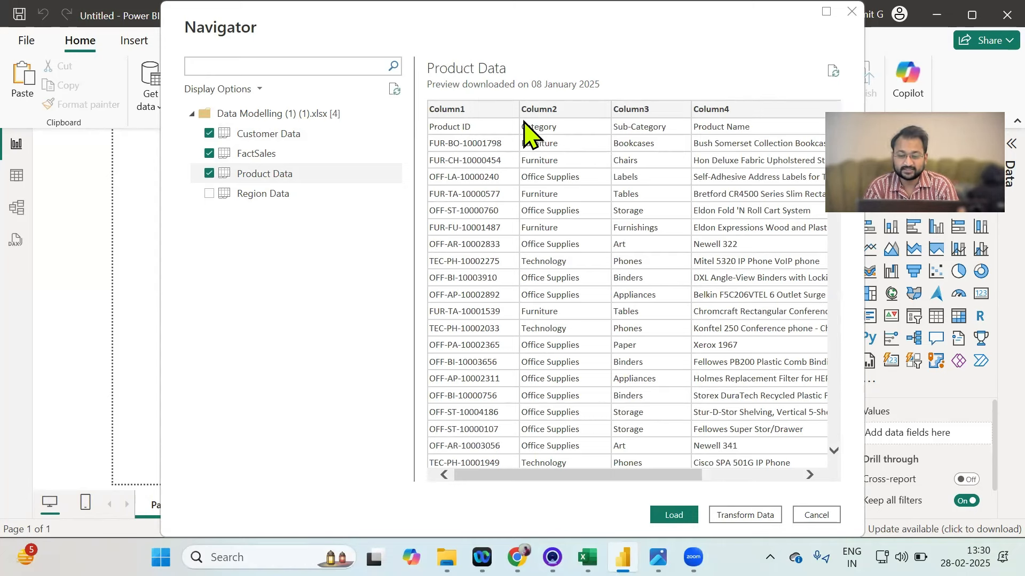
click(275, 193)
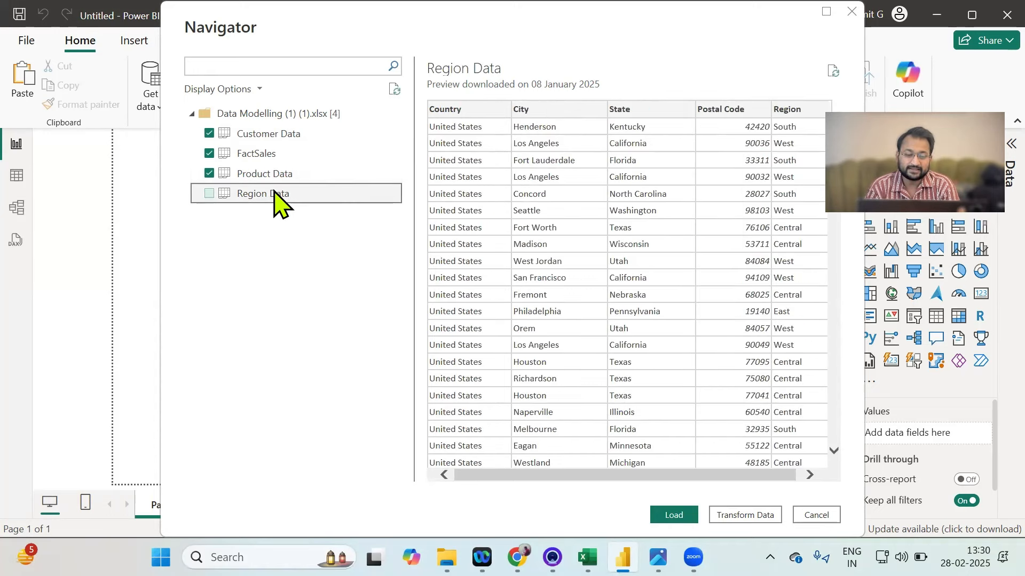
click(209, 194)
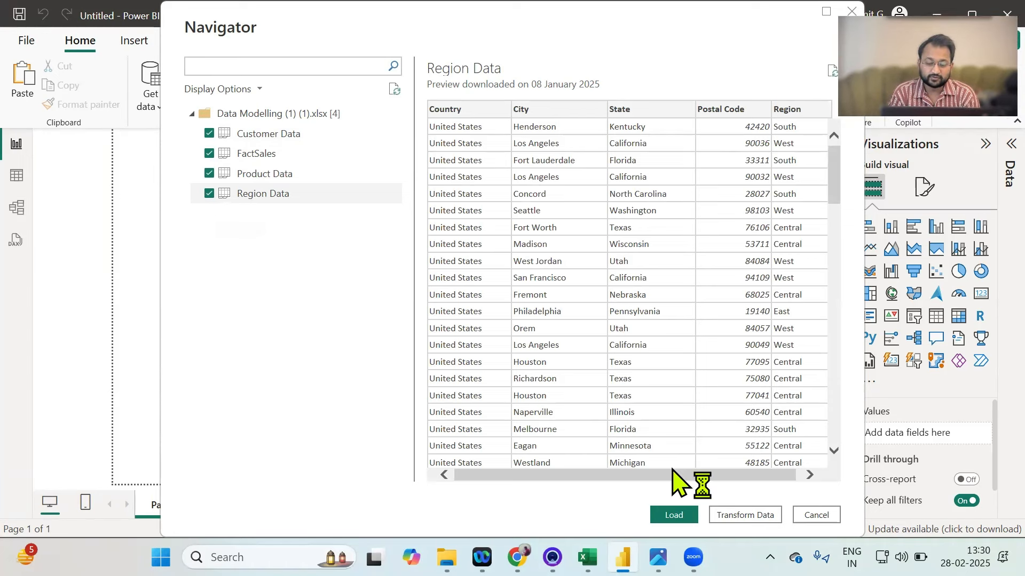
click(736, 515)
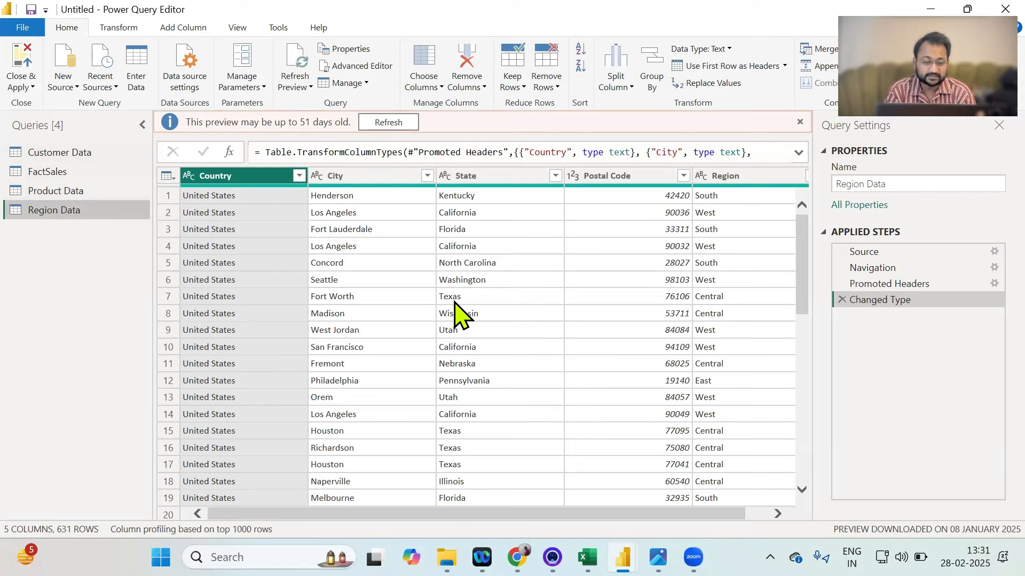
Mark the Customer Data header row and the Use First Row as Headers command on screen, and promote that row to column headers.
click(81, 160)
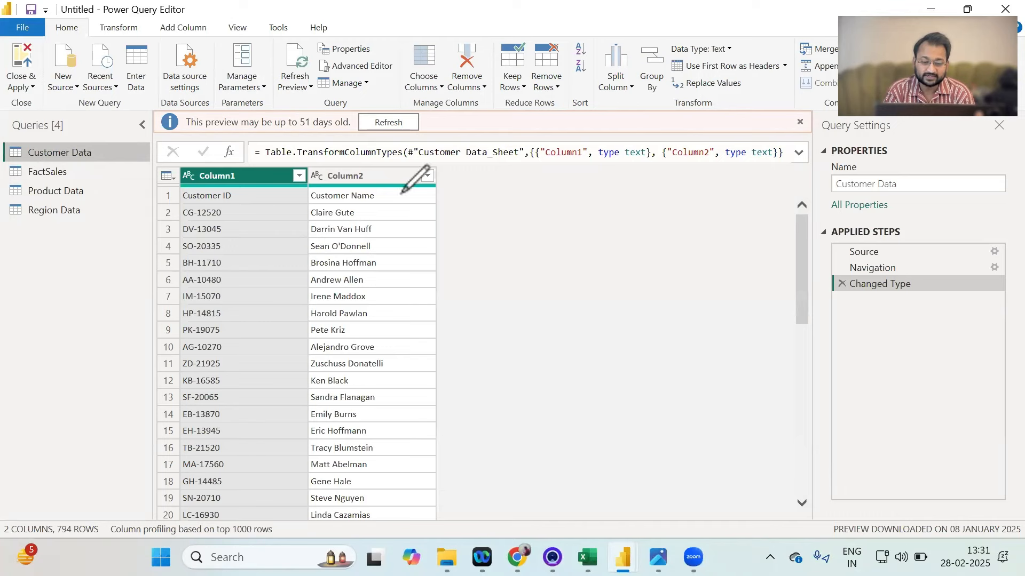
drag(399, 196, 420, 184)
mouse_move(710, 49)
mouse_down()
mouse_move(682, 71)
mouse_move(789, 75)
mouse_move(759, 45)
mouse_move(694, 51)
mouse_up()
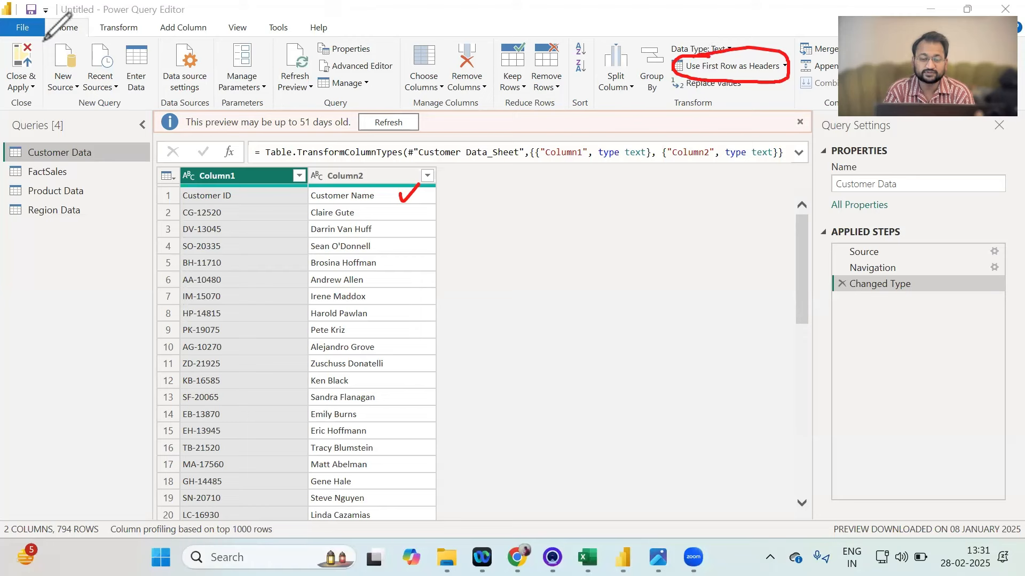
click(720, 75)
click(719, 73)
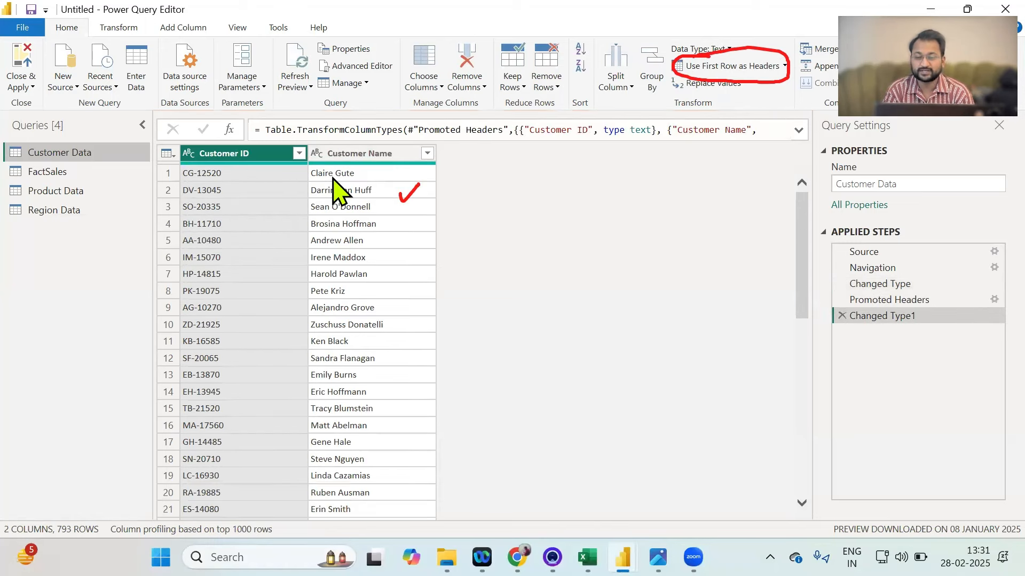
Promote the first row of Product Data to column headers, and close and apply the queries.
click(77, 170)
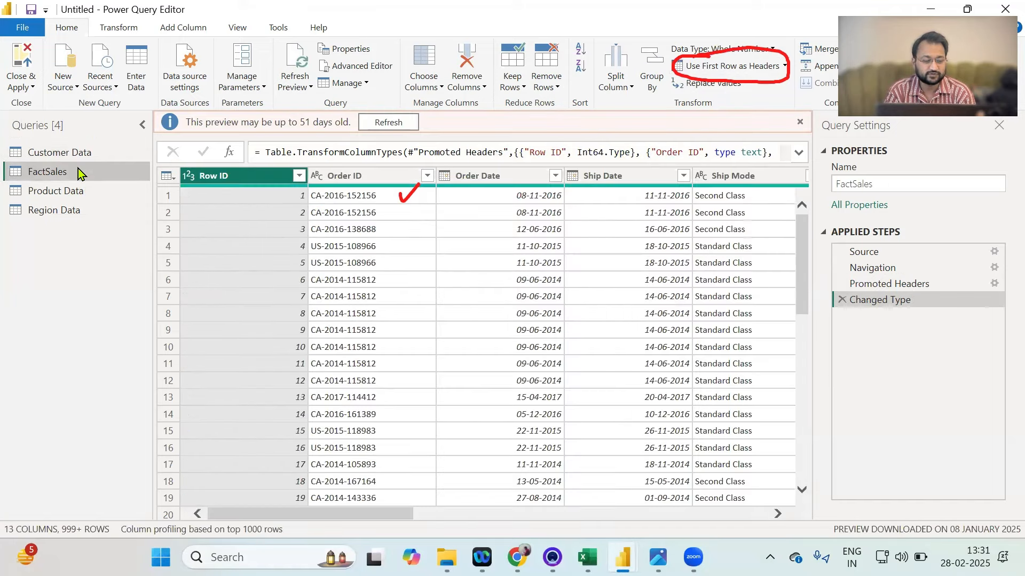
click(78, 192)
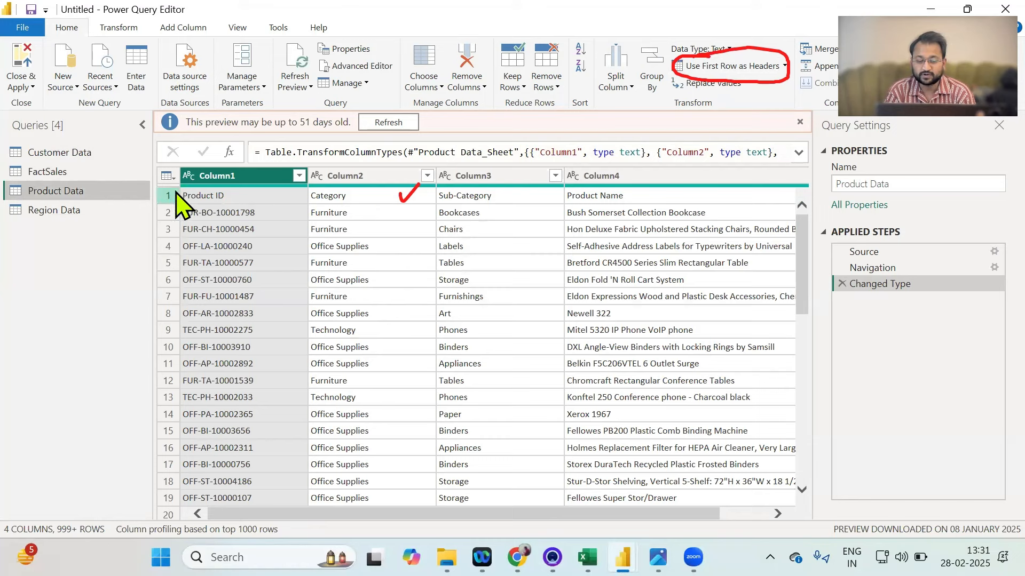
drag(399, 196, 419, 184)
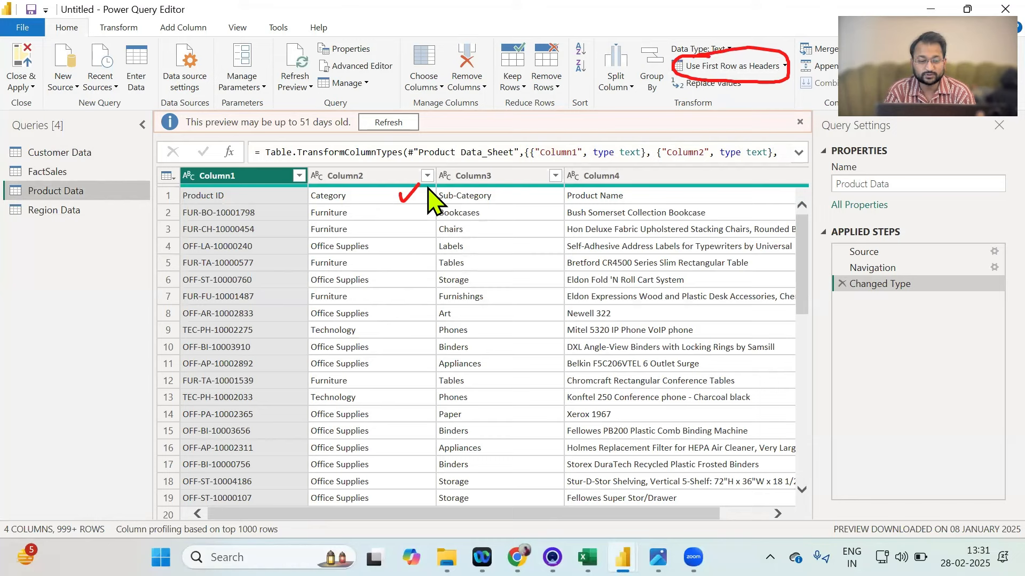
click(719, 72)
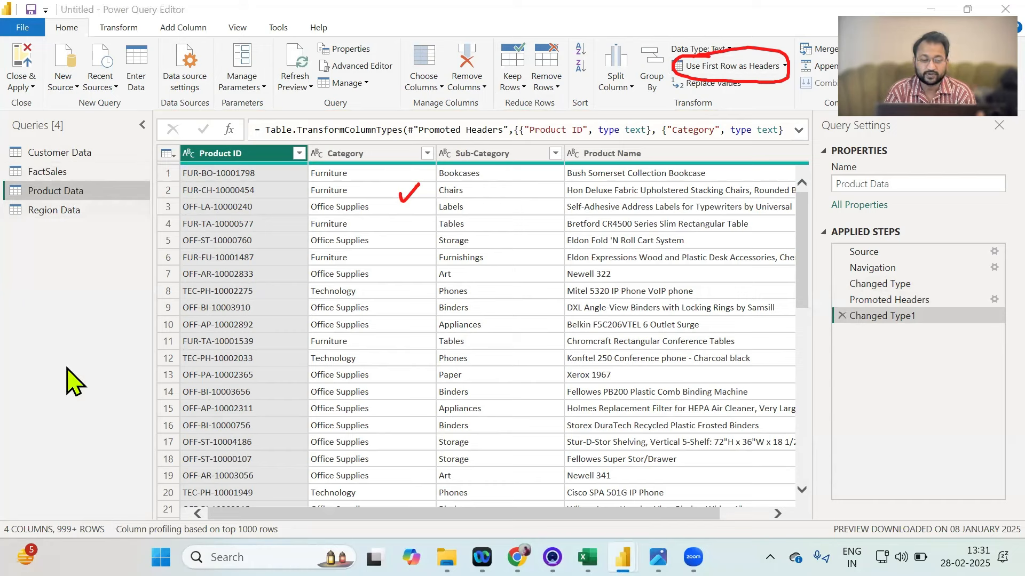
key(Escape)
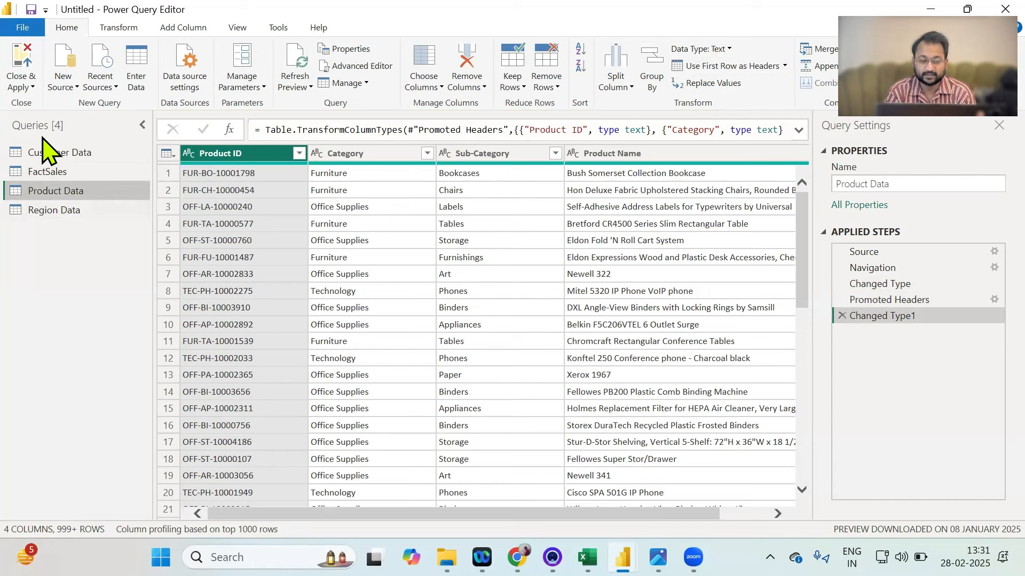
click(33, 87)
click(36, 115)
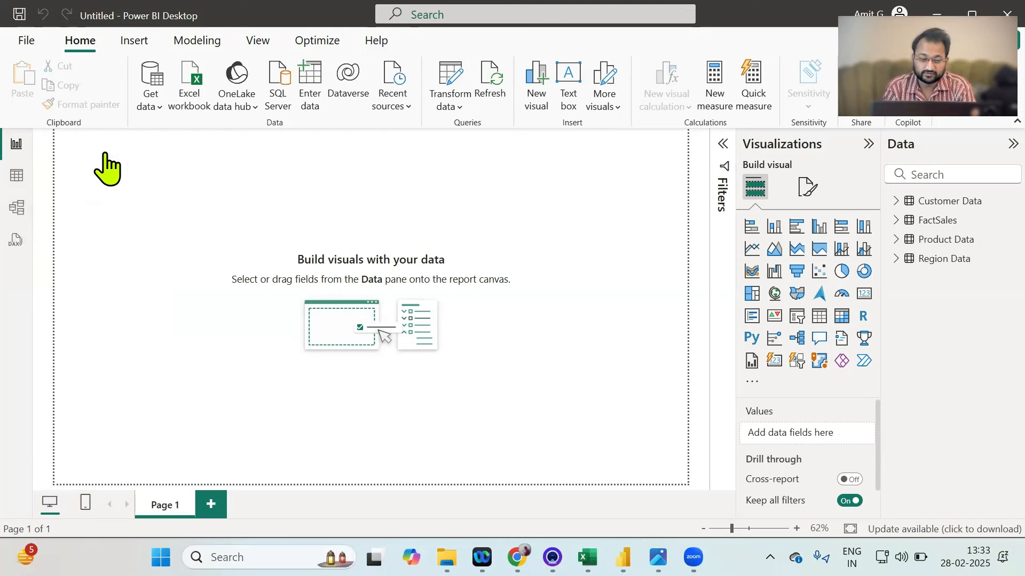
Circle the Model view entry on screen, open Model view with the Properties pane collapsed, and zoom the diagram to 80%.
key(ctrl+2)
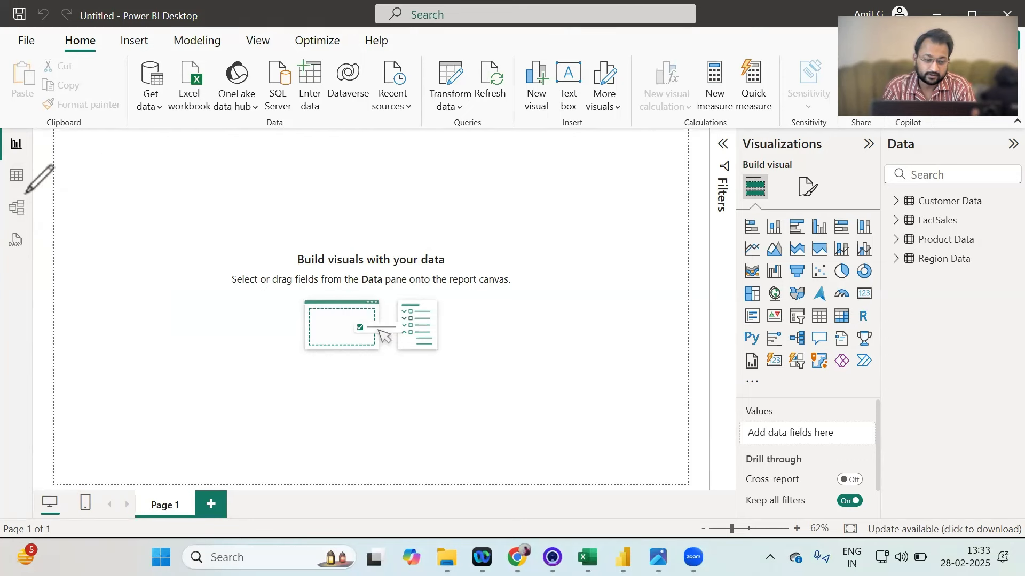
mouse_move(25, 193)
mouse_down()
mouse_move(11, 203)
mouse_move(36, 215)
mouse_move(24, 194)
mouse_up()
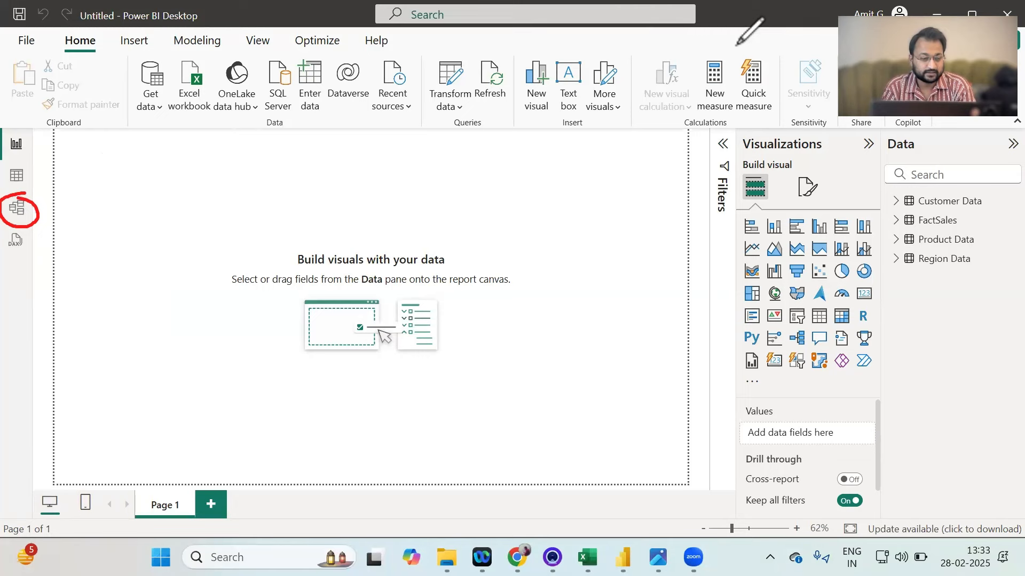
click(17, 209)
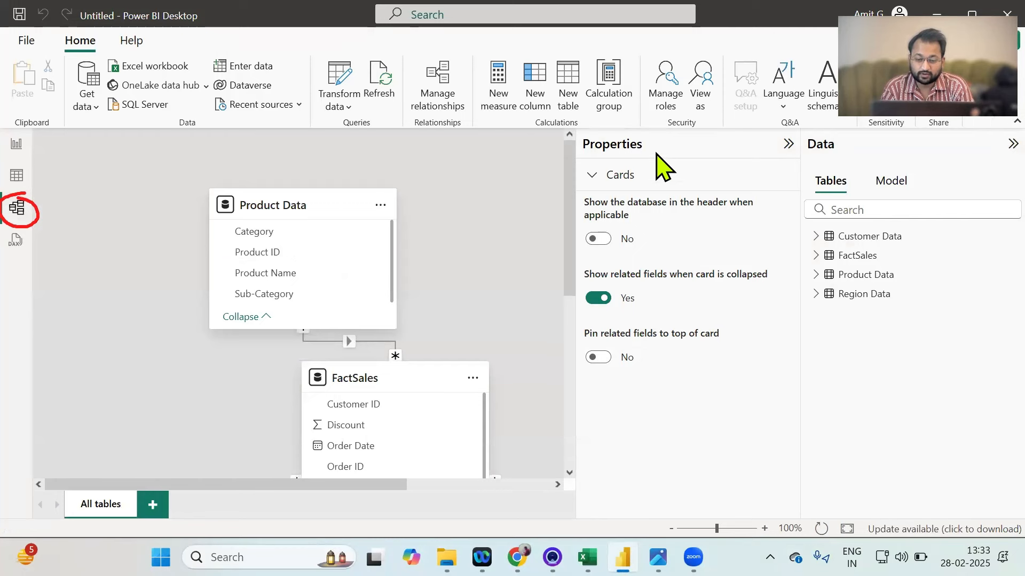
click(789, 143)
scroll(619, 309, down, 3)
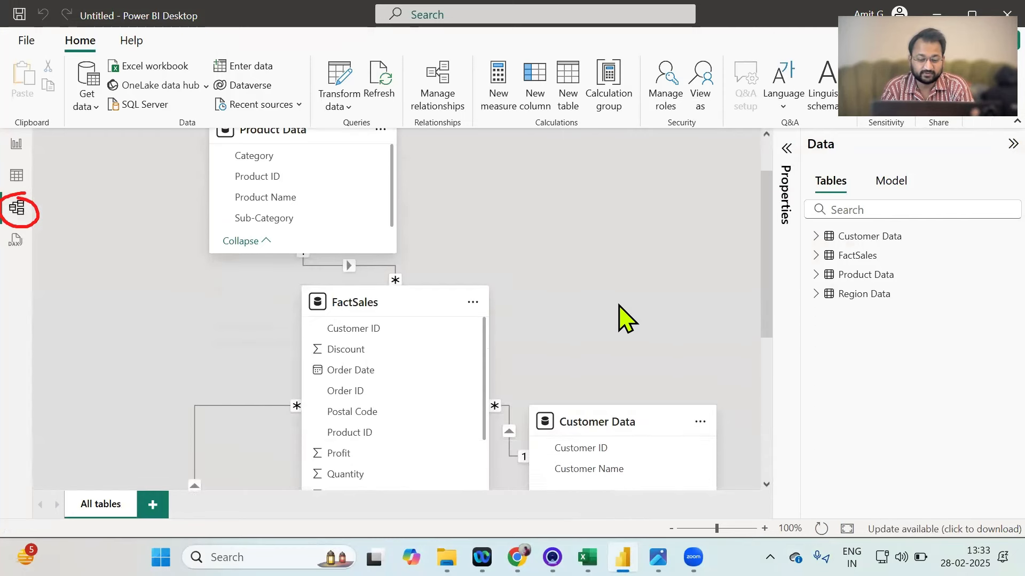
scroll(619, 314, down, 1)
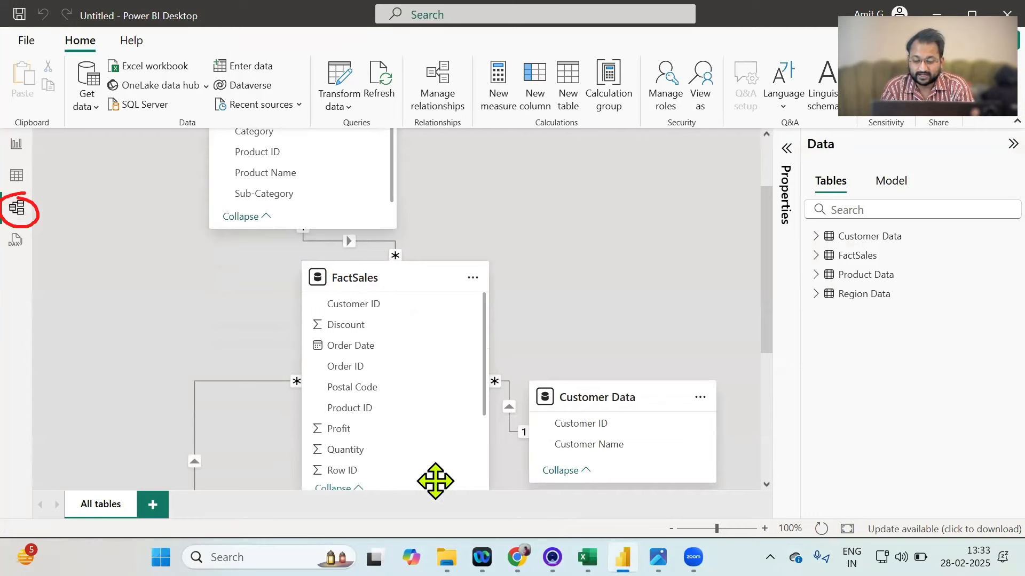
scroll(413, 313, down, 2)
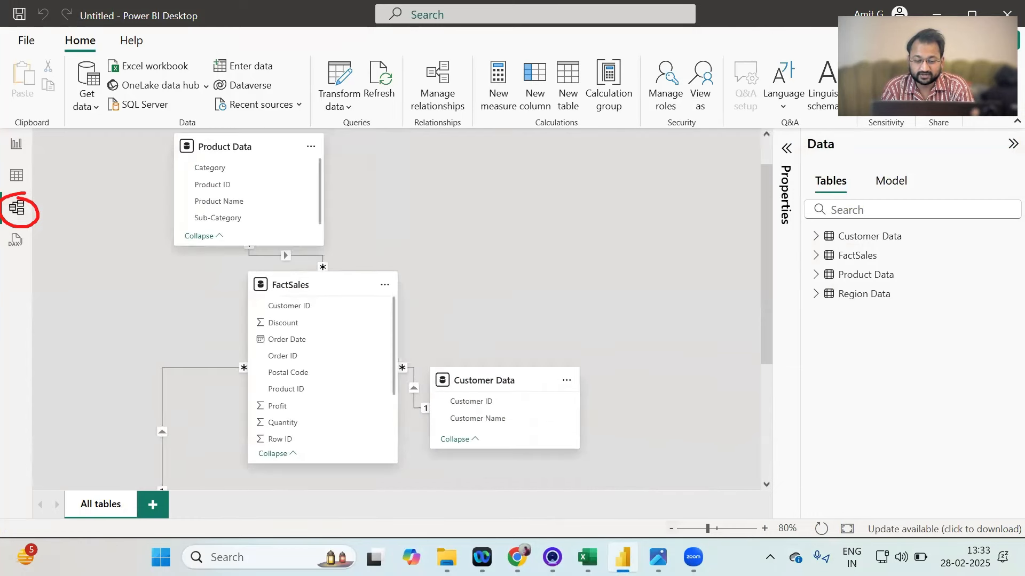
Rearrange the model diagram so FactSales sits centrally, with Customer Data to its right and Region Data closer to its lower left.
drag(506, 384, 620, 299)
drag(299, 279, 415, 287)
scroll(291, 372, down, 3)
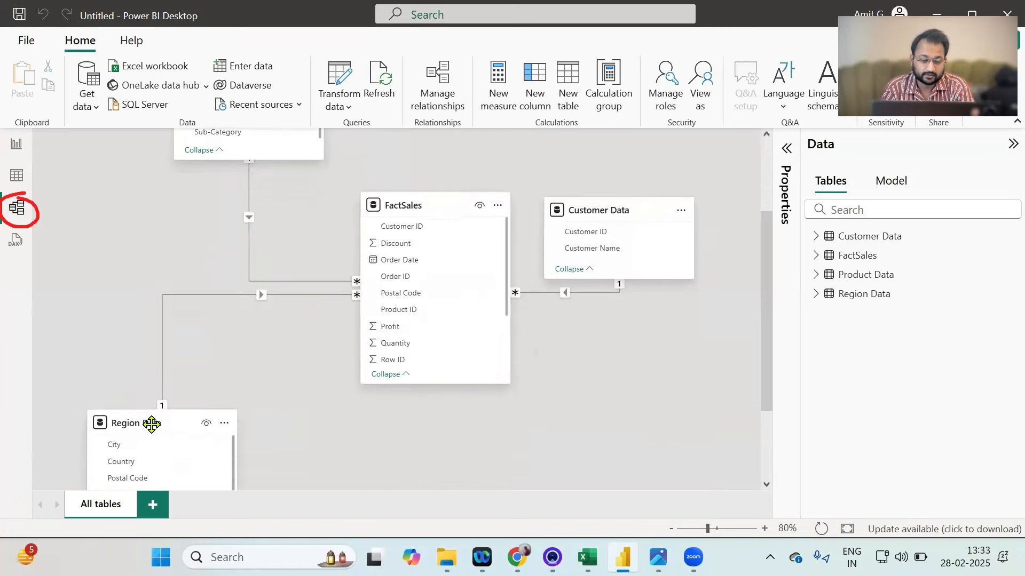
drag(147, 409, 140, 318)
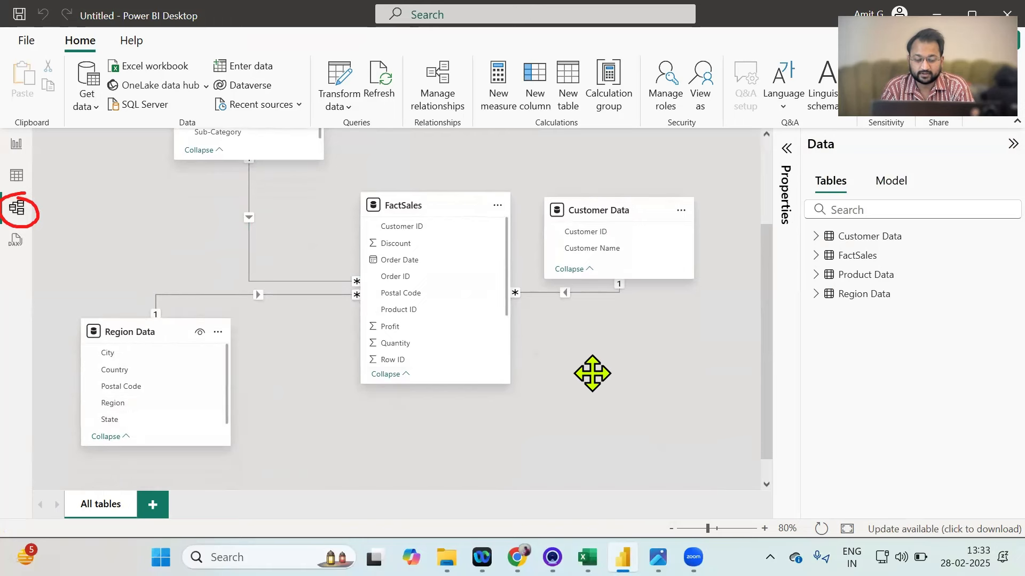
scroll(592, 374, up, 1)
scroll(592, 373, up, 2)
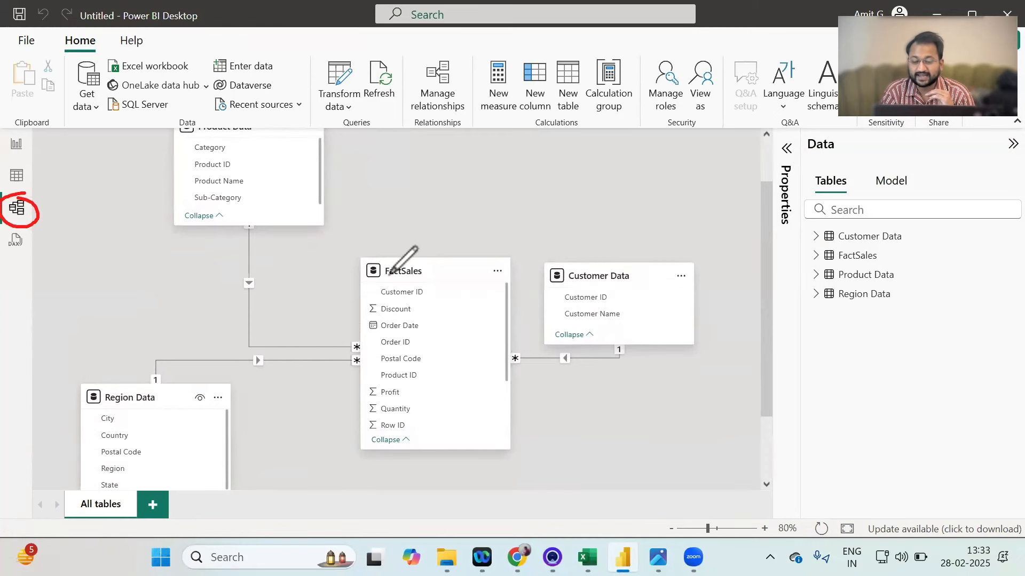
Circle the FactSales and Customer Data tables and the many and one markers on the relationship between them.
drag(408, 268, 399, 271)
drag(572, 263, 598, 248)
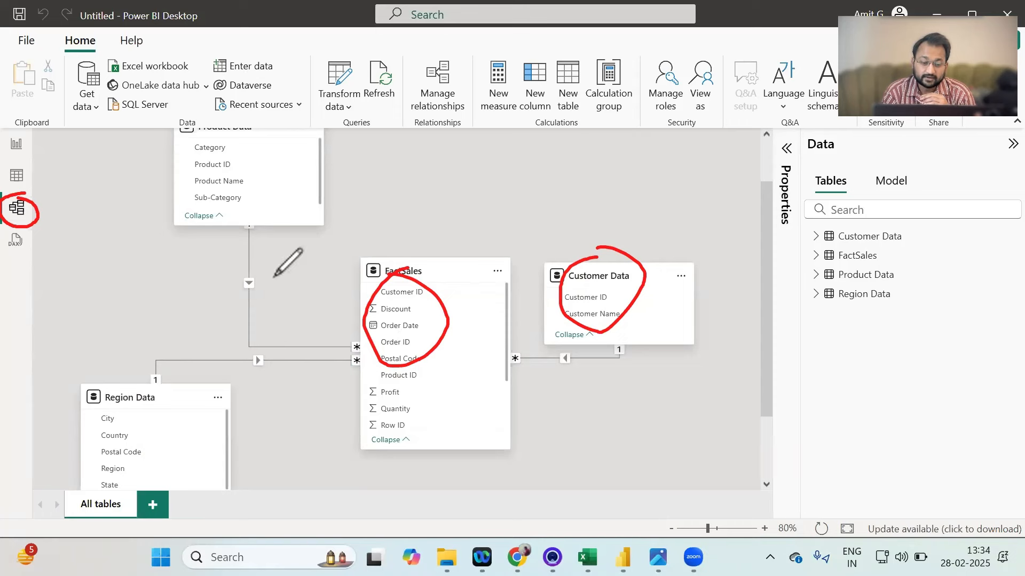
mouse_move(514, 346)
mouse_down()
mouse_move(511, 368)
mouse_move(520, 345)
mouse_up()
mouse_move(615, 345)
mouse_down()
mouse_move(608, 354)
mouse_move(623, 354)
mouse_move(614, 337)
mouse_up()
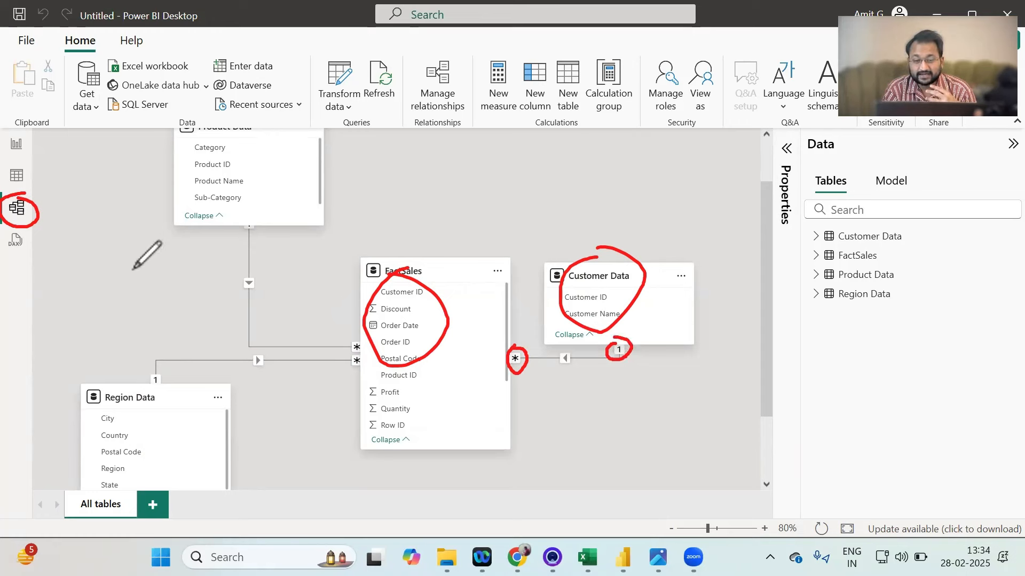
Clear the on-screen drawings, tick Customer ID in the Customer Data table, and circle the FactSales fields with a tick at Customer ID.
key(e)
drag(633, 288, 667, 269)
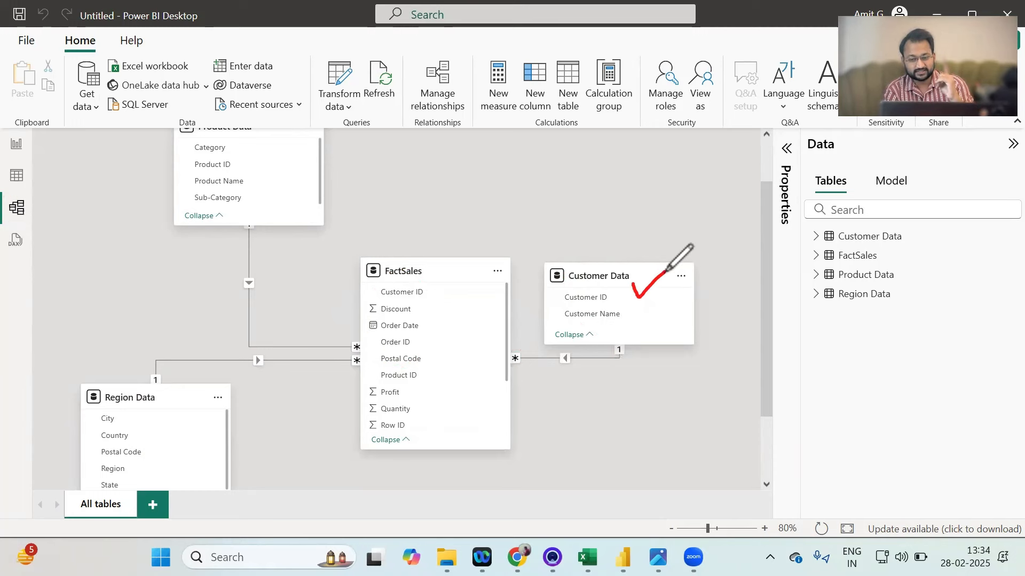
mouse_move(379, 281)
mouse_down()
mouse_move(418, 379)
mouse_move(371, 275)
mouse_up()
drag(424, 300, 451, 285)
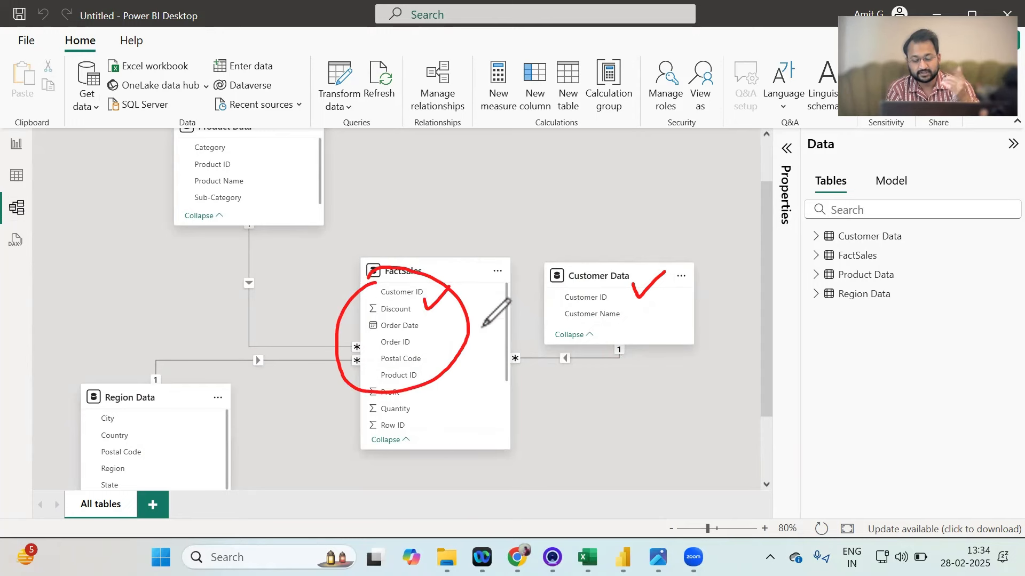
Draw an arrow from Customer Data towards FactSales, circle the one markers at Region Data and Product Data, add lines towards FactSales, and clear the drawings.
mouse_move(607, 378)
mouse_down()
mouse_move(561, 390)
mouse_move(581, 395)
mouse_up()
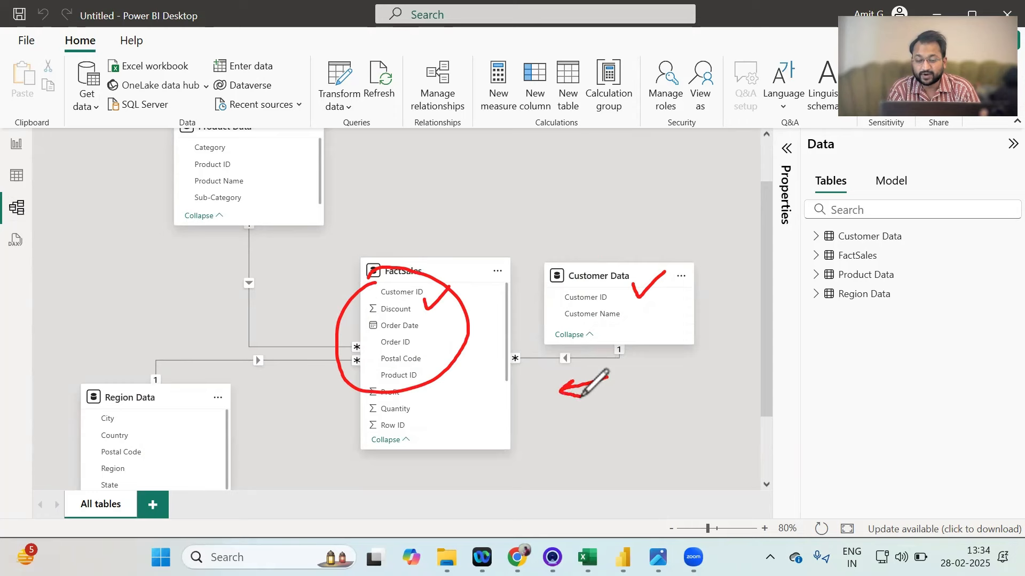
mouse_move(160, 366)
mouse_down()
mouse_move(160, 400)
mouse_move(166, 374)
mouse_up()
drag(282, 394, 333, 378)
mouse_move(252, 195)
mouse_down()
mouse_move(243, 231)
mouse_move(263, 186)
mouse_up()
drag(299, 258, 341, 296)
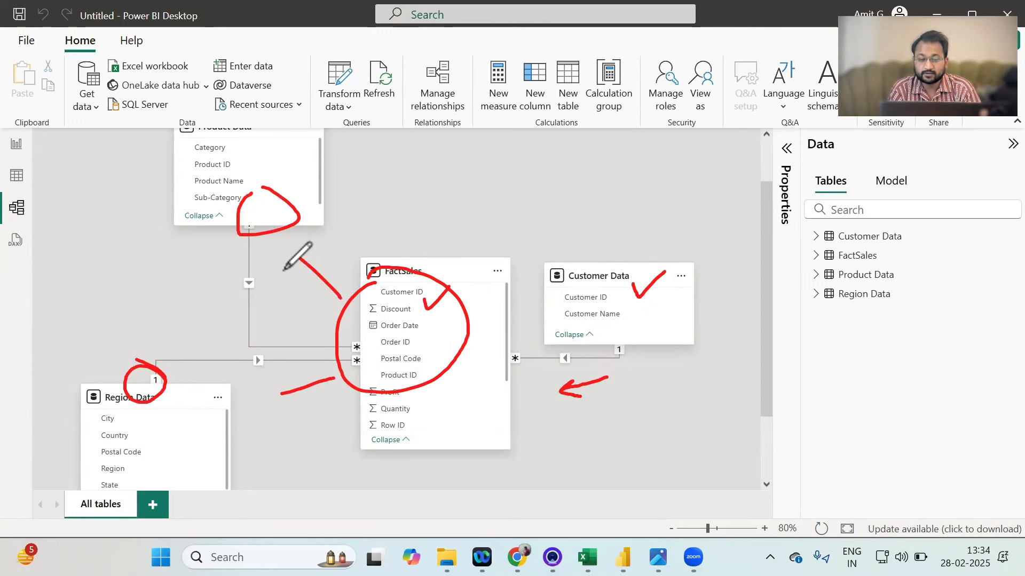
click(599, 58)
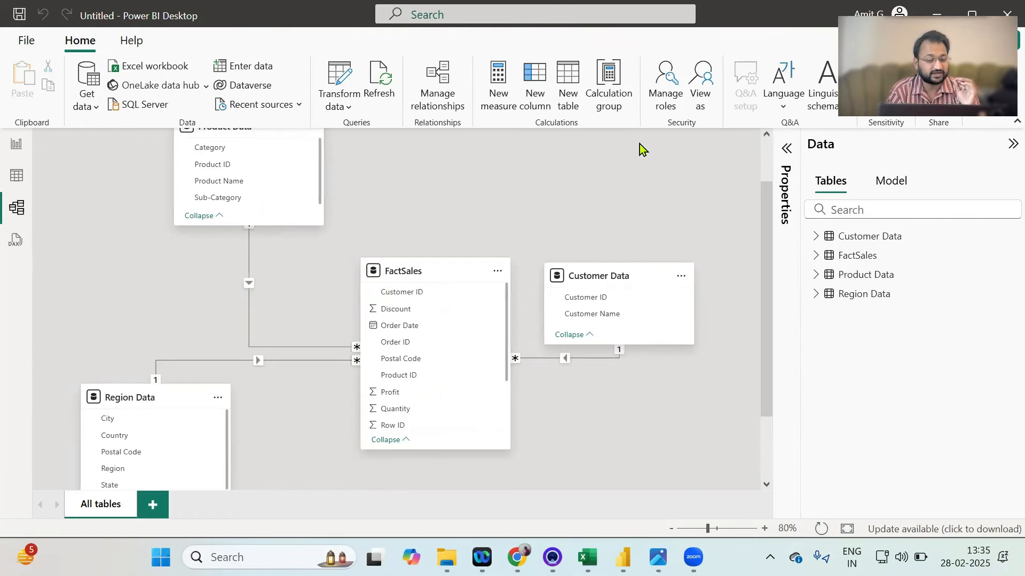
Delete the three relationships linking FactSales to Customer Data, Region Data and Product Data.
right_click(561, 359)
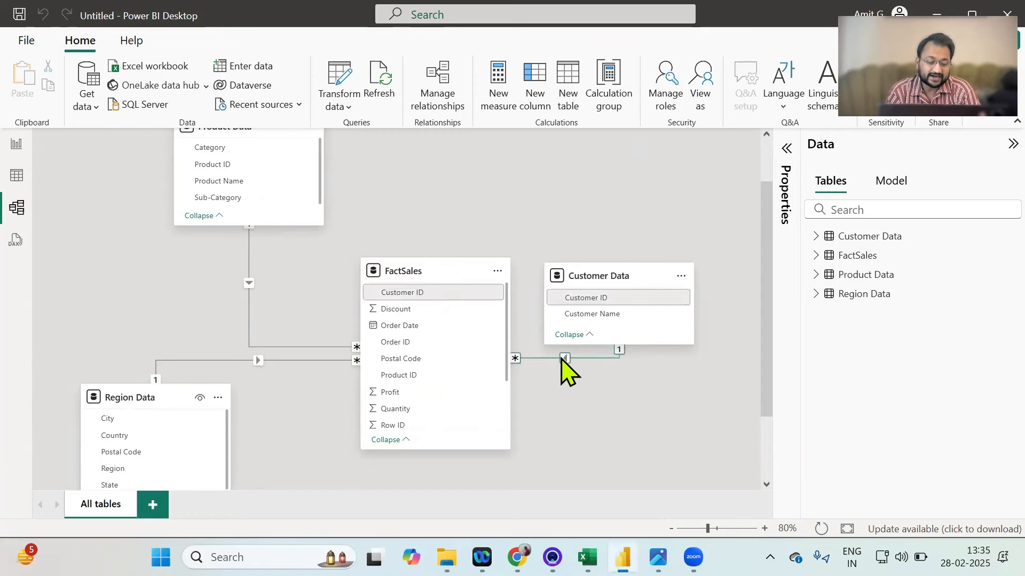
click(580, 374)
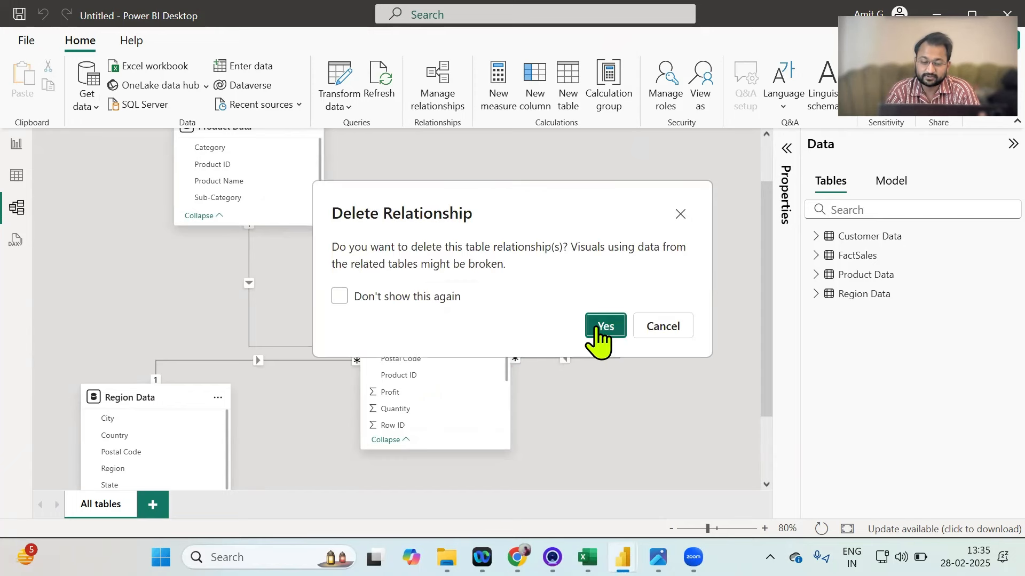
click(600, 327)
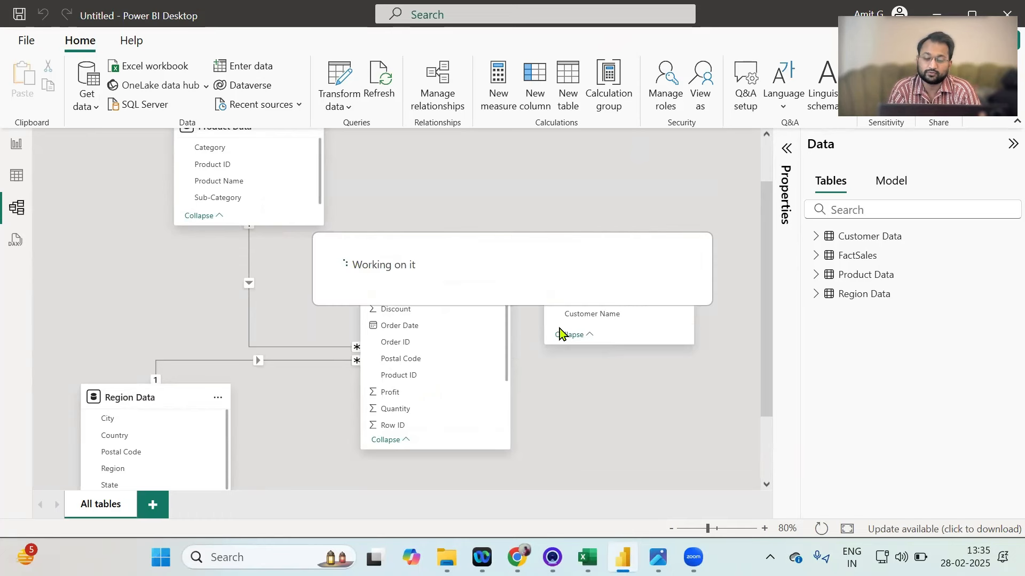
right_click(296, 361)
click(328, 372)
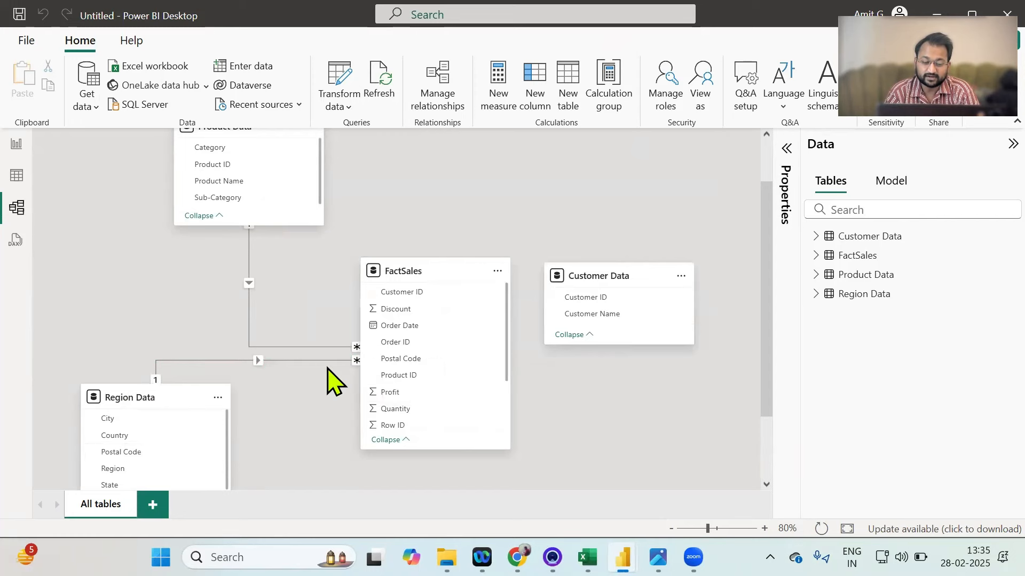
click(606, 343)
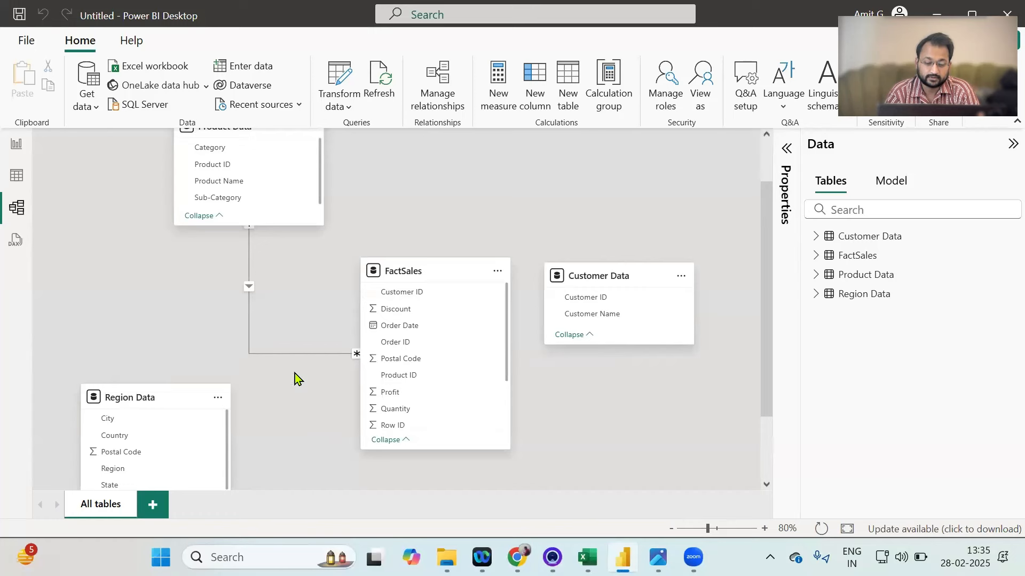
right_click(292, 357)
click(310, 366)
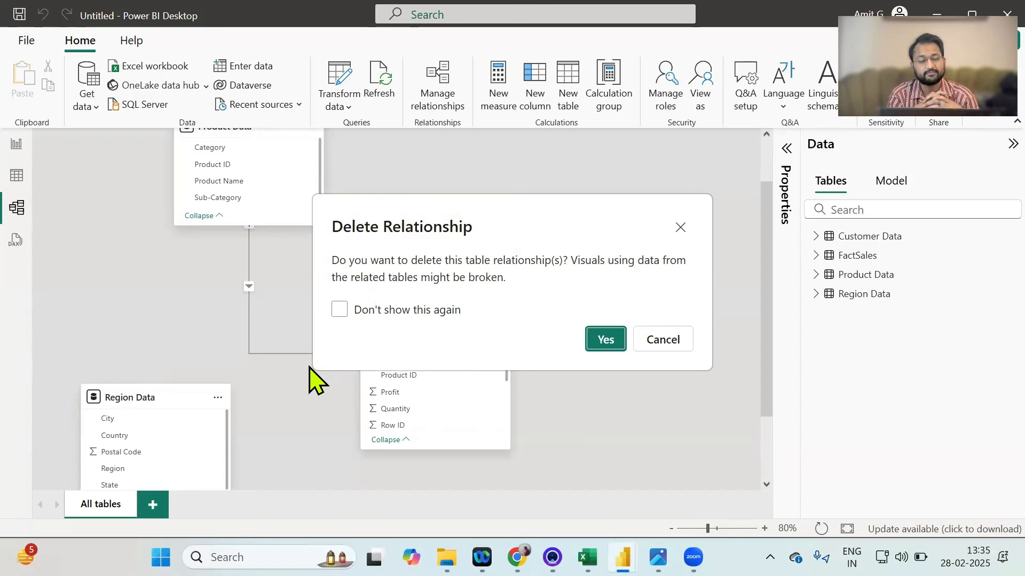
click(603, 344)
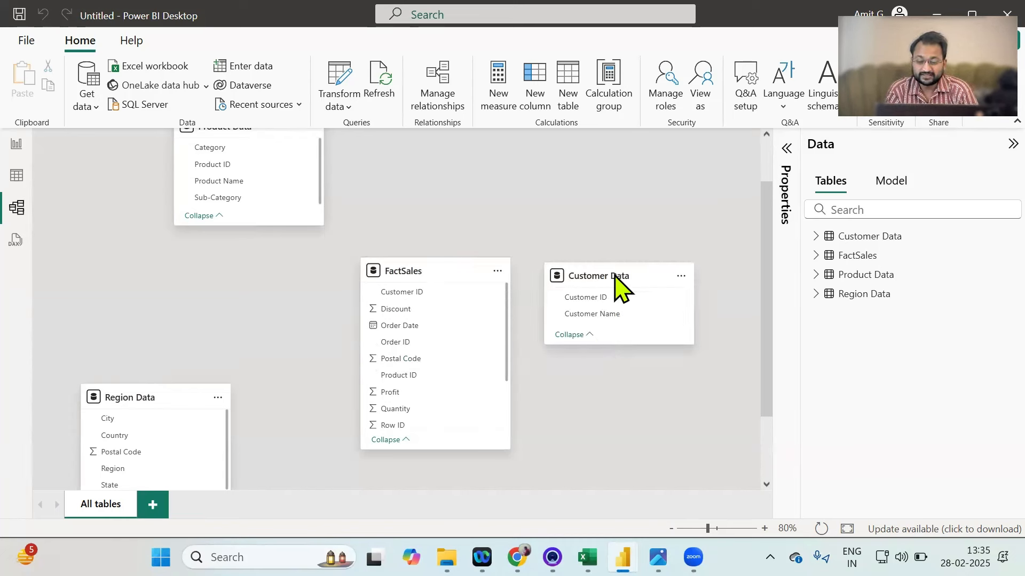
Move the Customer Data table slightly away from FactSales and start a new relationship from its Customer ID to Customer ID in FactSales.
drag(612, 274, 637, 250)
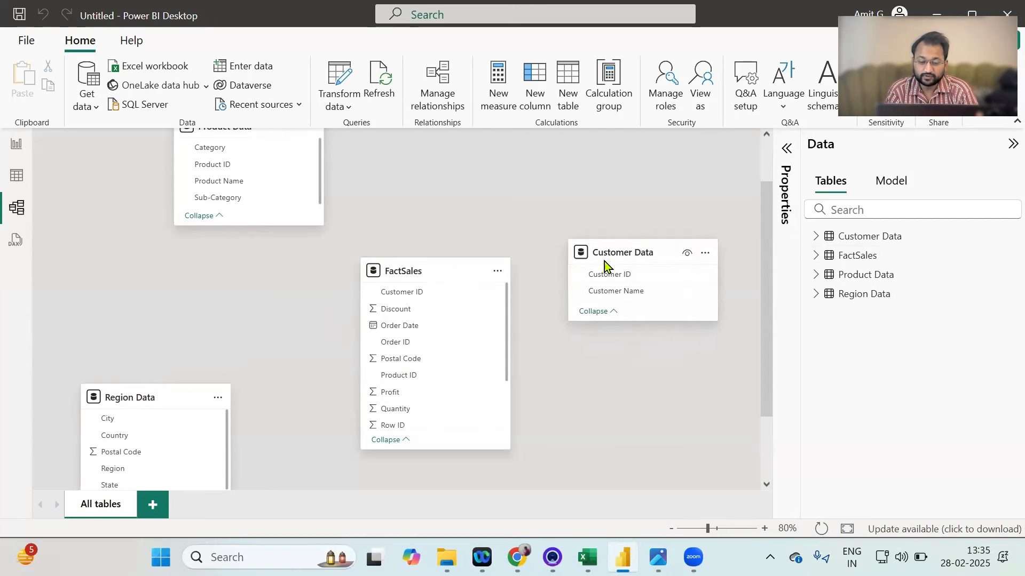
click(627, 278)
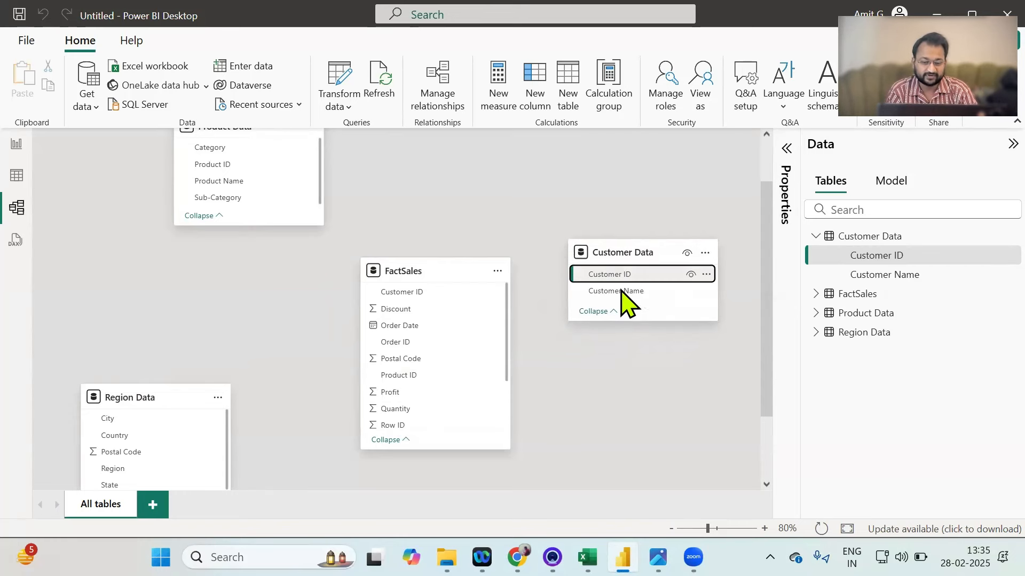
drag(618, 275, 465, 295)
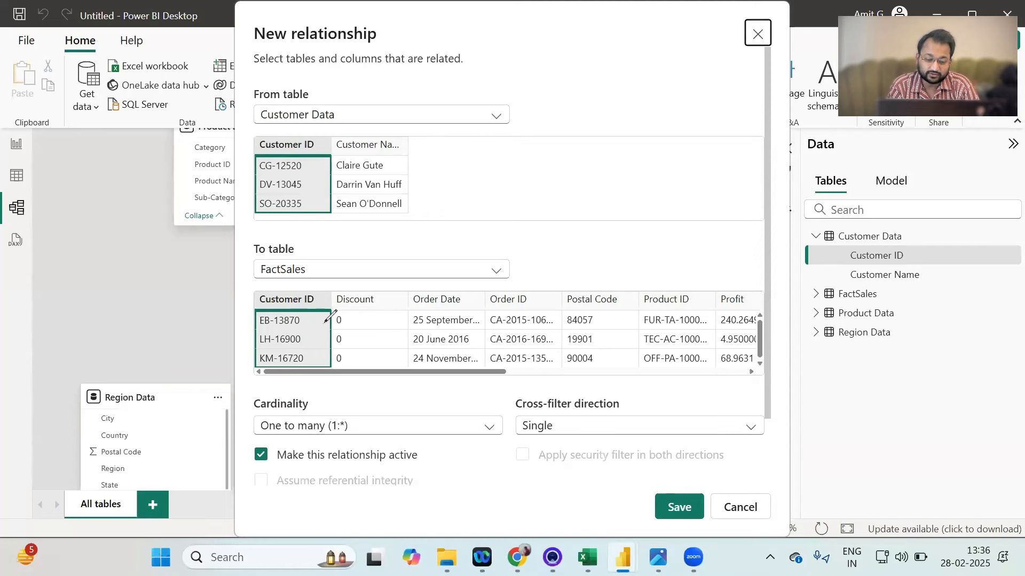
Circle and tick the One to many (1:*) cardinality, mark the Customer Data and FactSales table choices, and save the relationship.
mouse_move(290, 389)
mouse_down()
mouse_move(249, 402)
mouse_move(292, 447)
mouse_move(350, 407)
mouse_move(264, 393)
mouse_up()
mouse_move(365, 425)
mouse_down()
mouse_move(369, 433)
mouse_move(398, 407)
mouse_up()
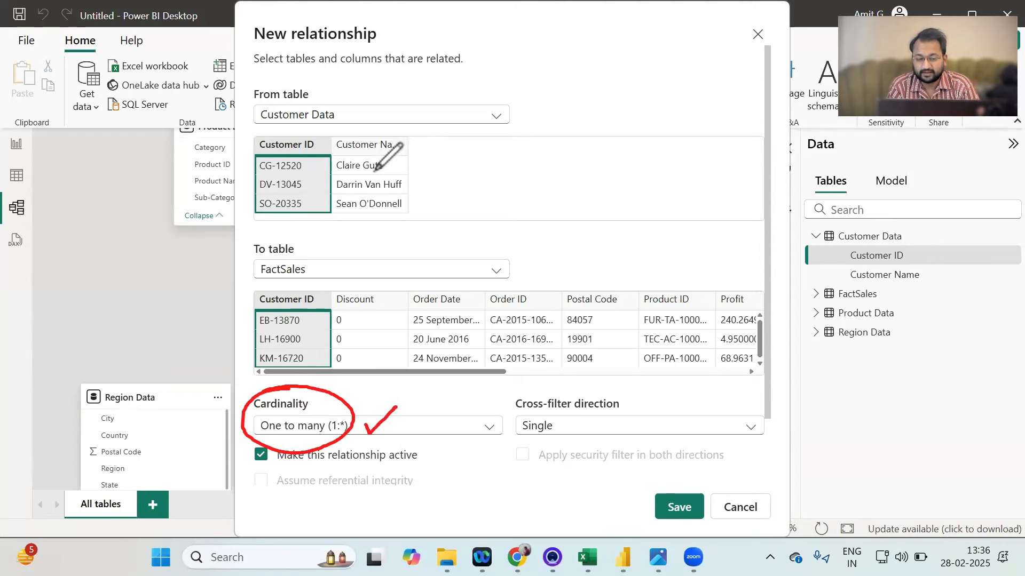
mouse_move(485, 101)
mouse_down()
mouse_move(512, 128)
mouse_move(487, 99)
mouse_up()
drag(380, 108, 407, 84)
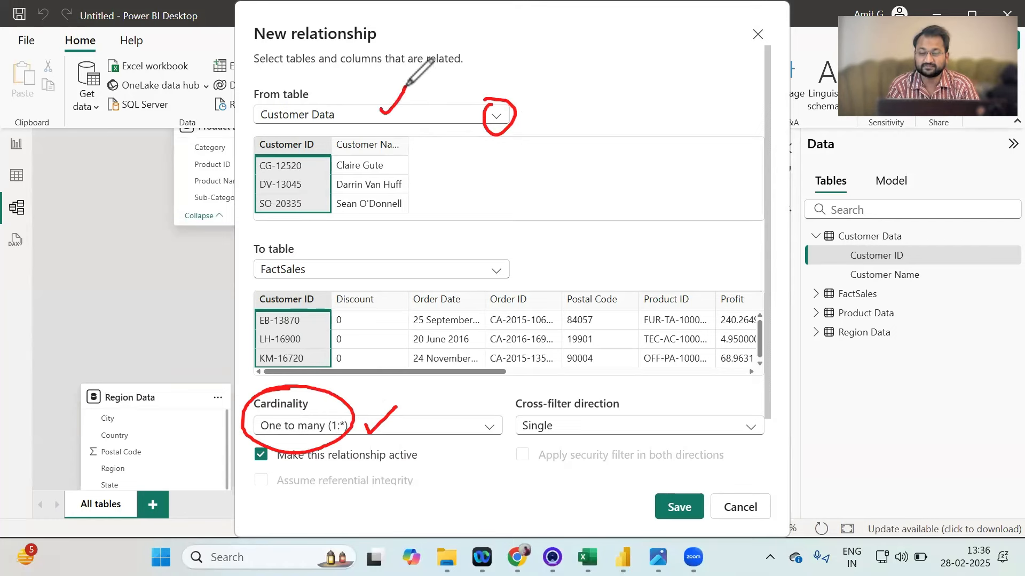
drag(349, 275, 393, 229)
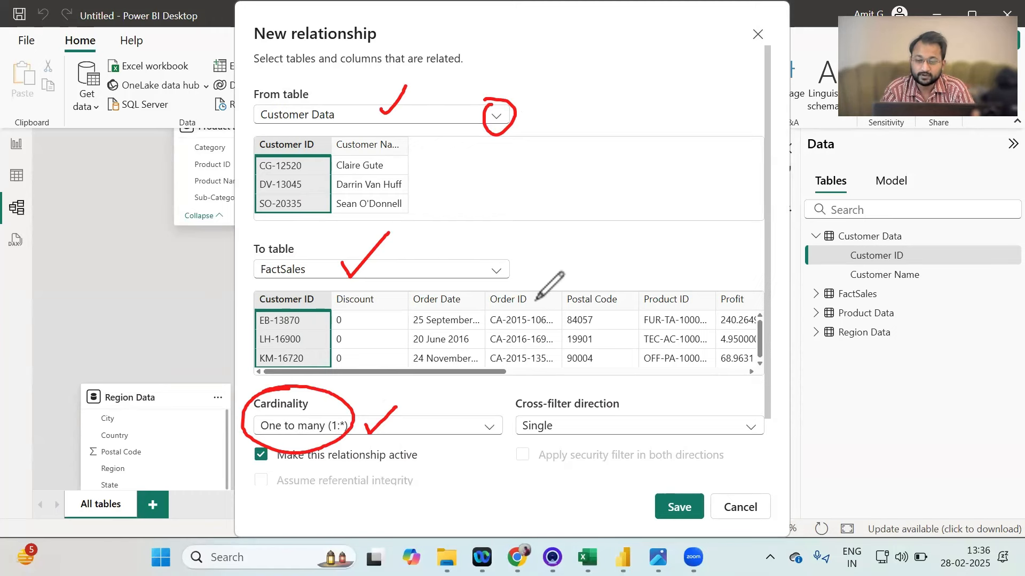
click(674, 507)
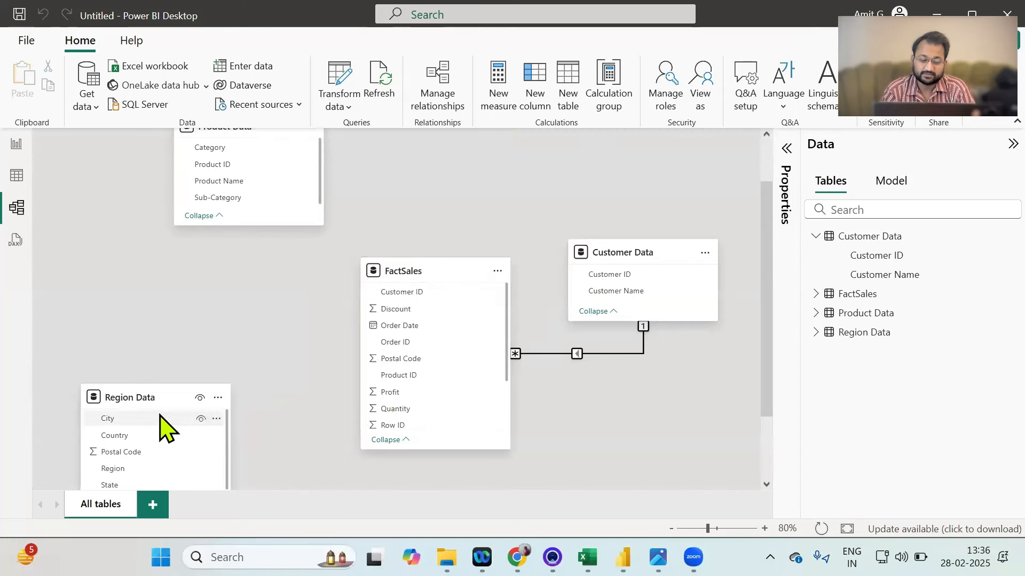
Create one-to-many relationships to FactSales from Region Data on Postal Code and from Product Data on Product ID.
drag(133, 460, 400, 359)
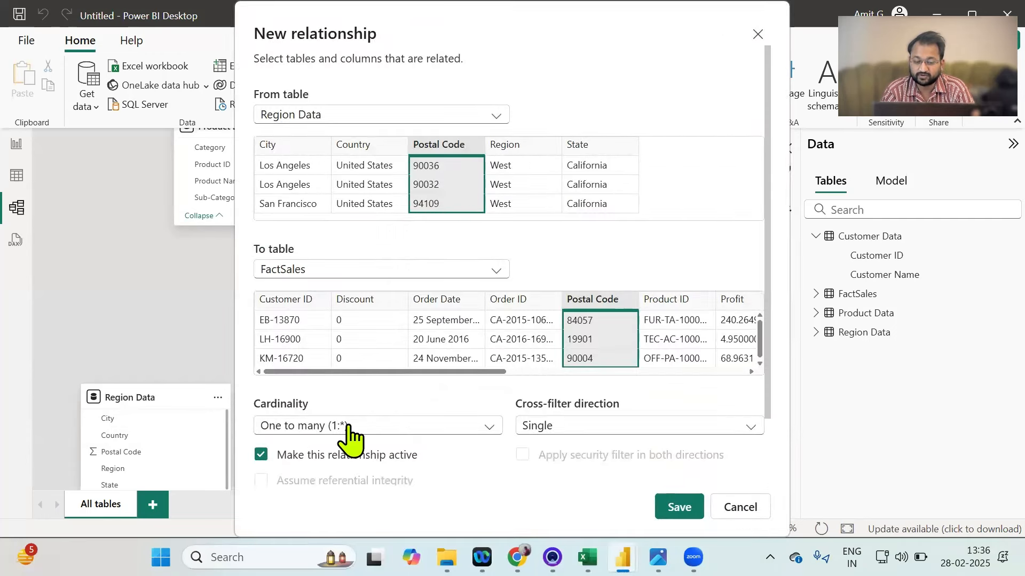
click(676, 512)
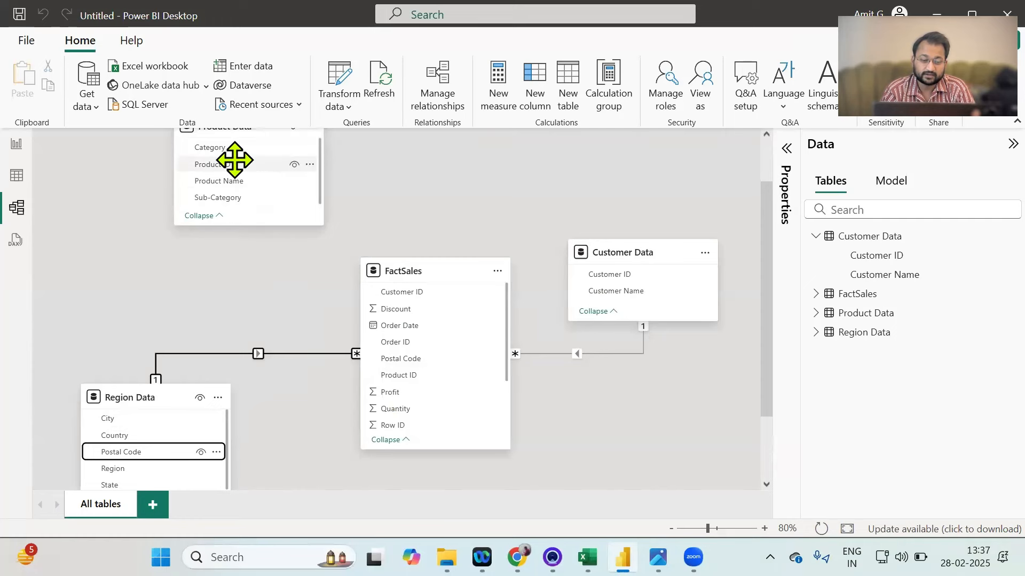
drag(219, 158, 399, 373)
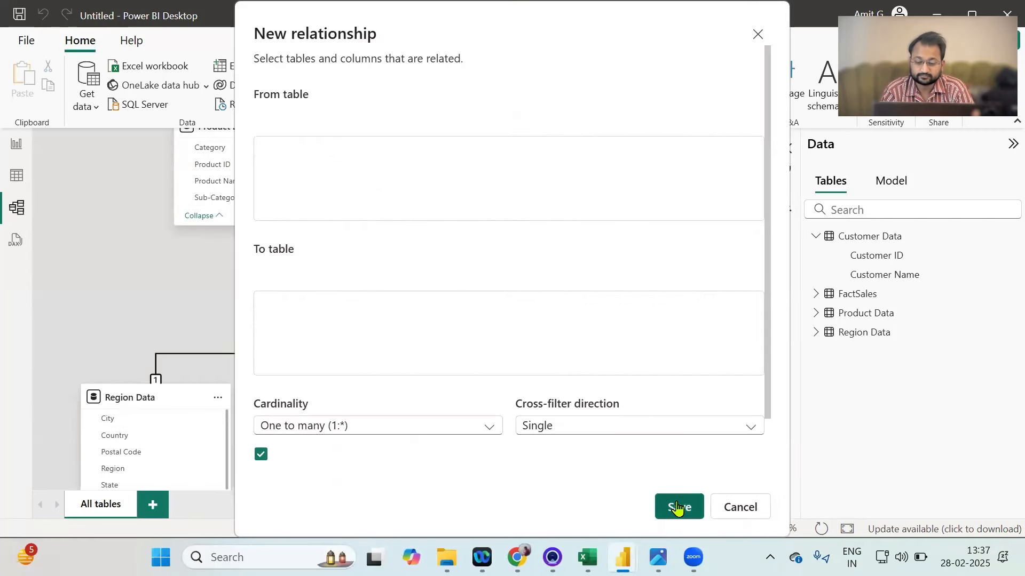
click(685, 508)
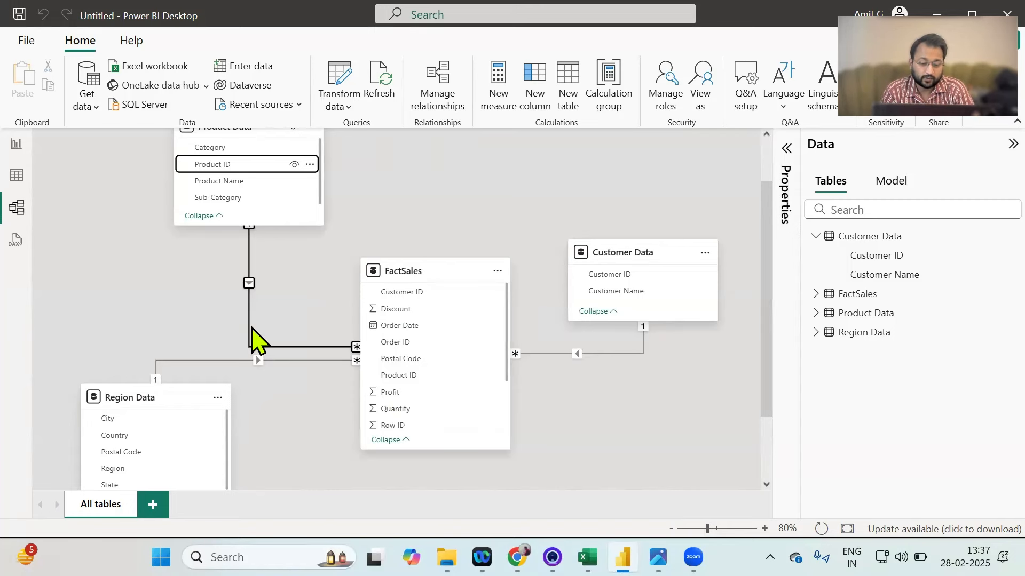
Rearrange the diagram with FactSales in the centre, Customer Data slightly lower on its right, and Region Data raised on its left.
drag(416, 270, 416, 259)
drag(618, 269, 634, 298)
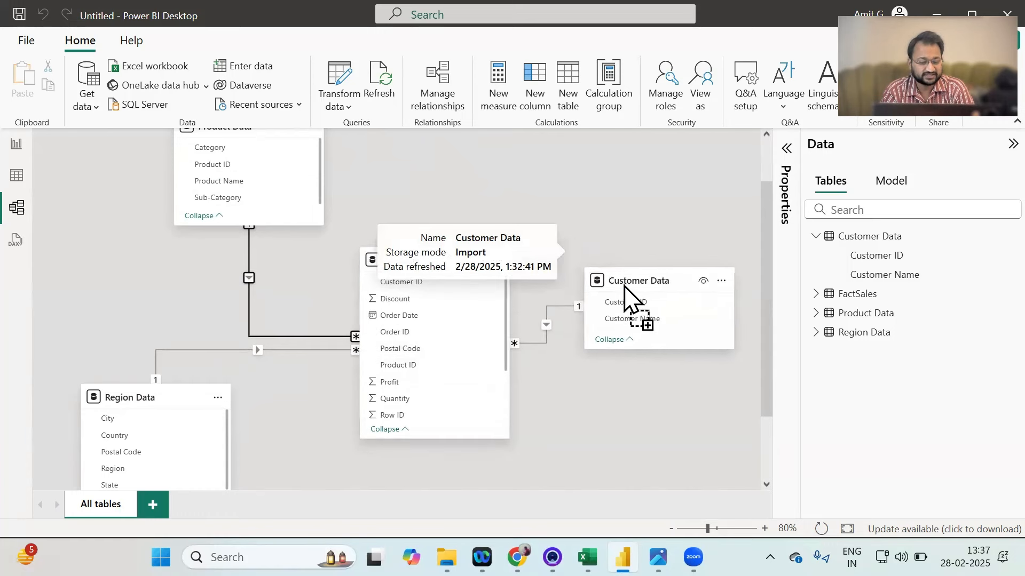
drag(166, 386, 169, 390)
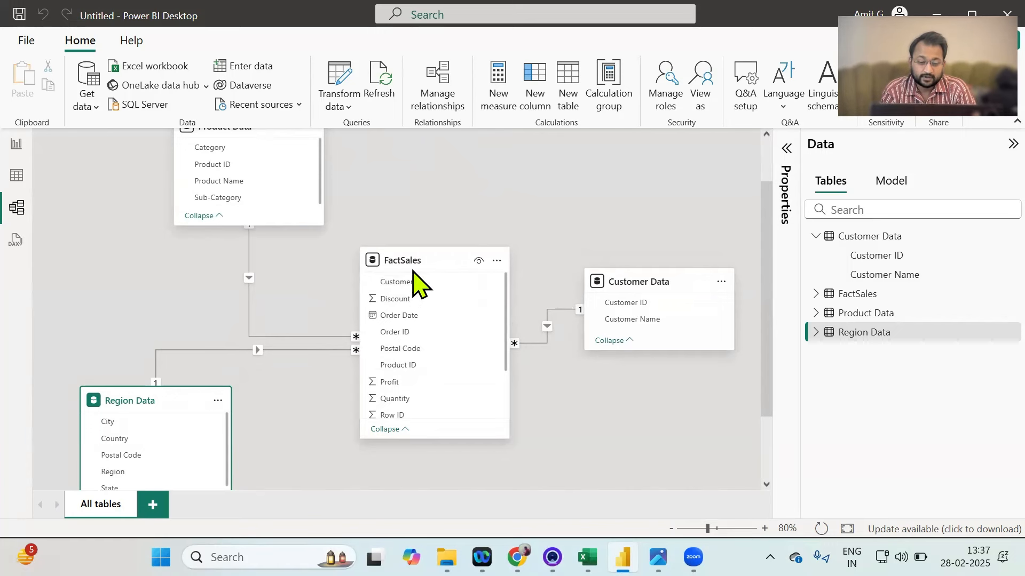
drag(415, 263, 410, 276)
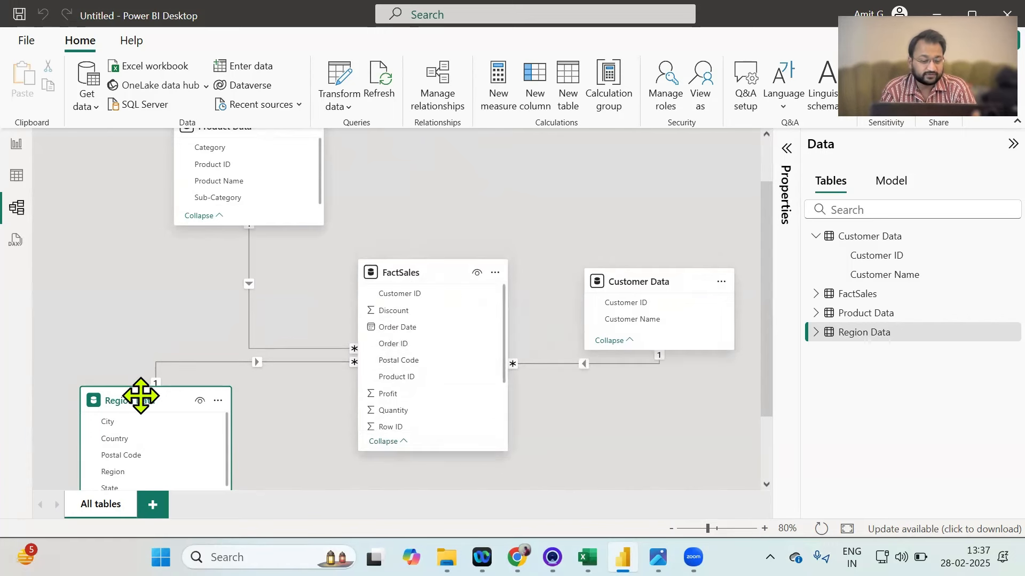
drag(135, 393, 131, 358)
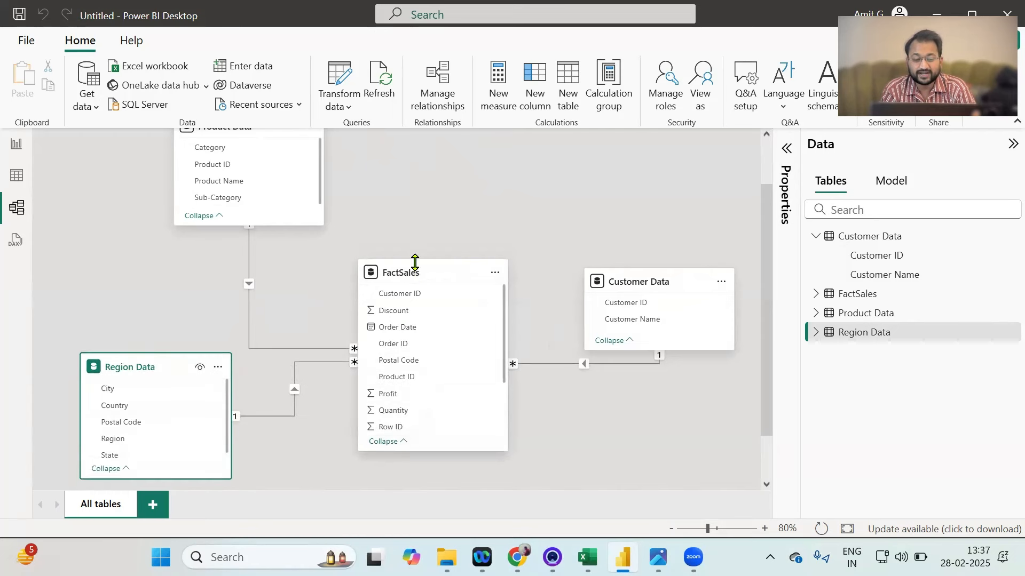
drag(412, 265, 393, 269)
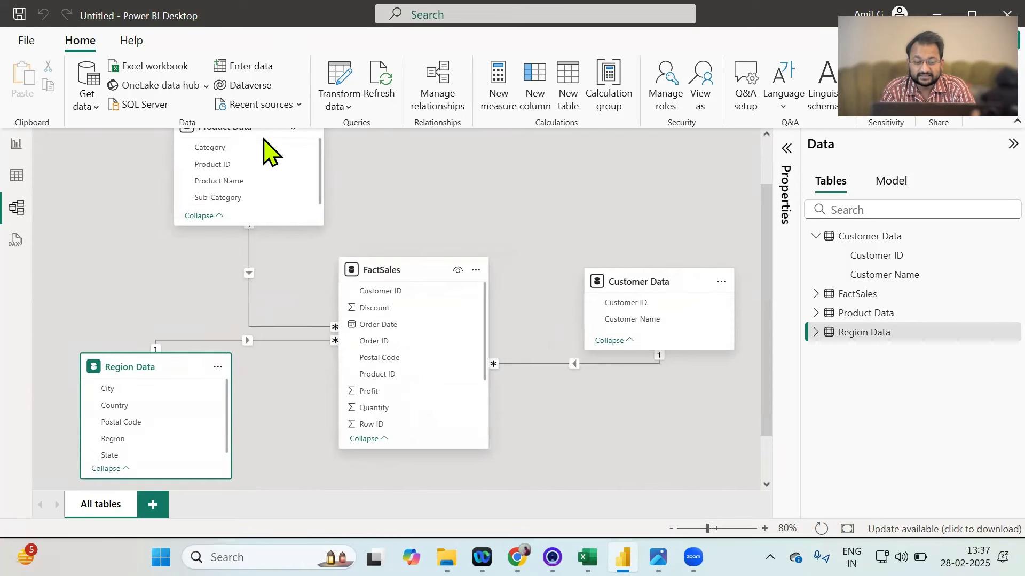
Add an on-screen text annotation above the Customer Data table reading "Star Schema" and, below a blank line, "Snowflake Schema".
click(496, 75)
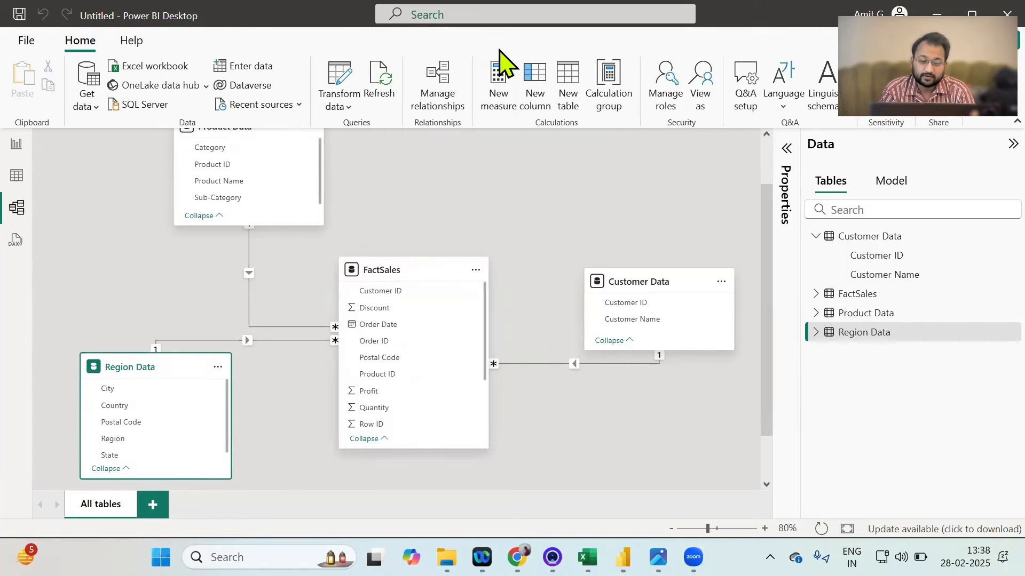
click(490, 155)
text(Sta)
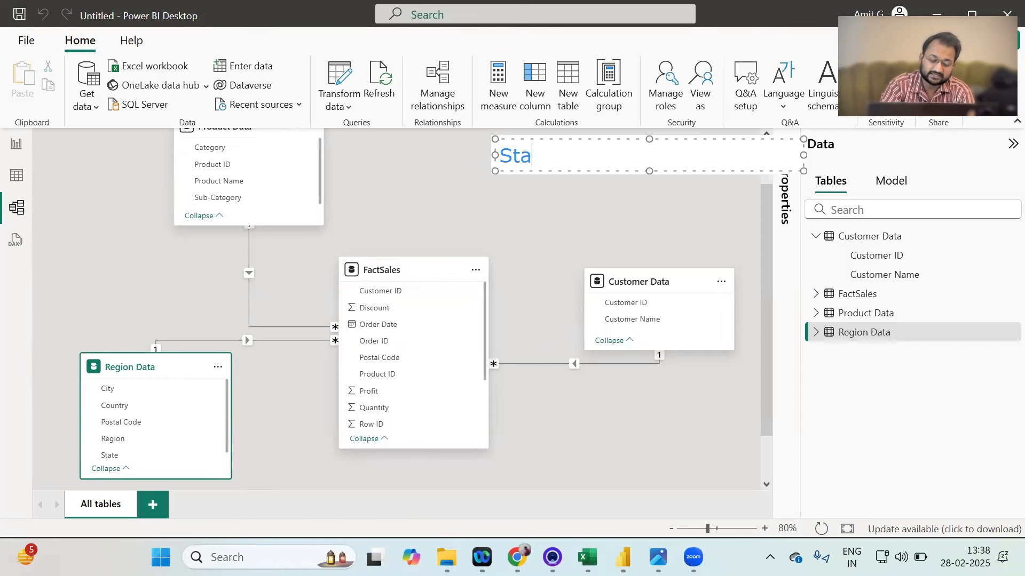
text(r Schema)
key(Return)
key(Return)
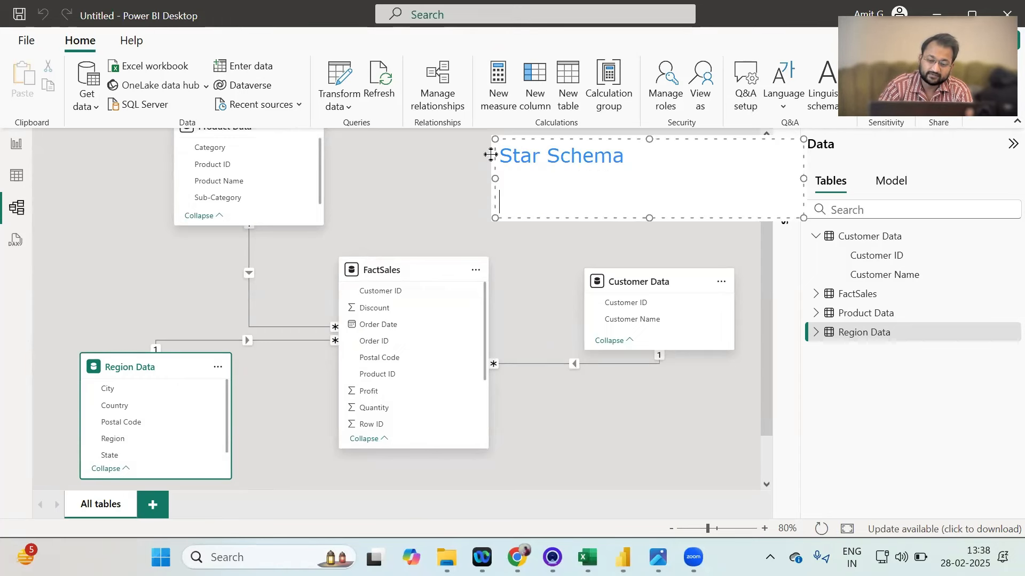
text(Snowfl)
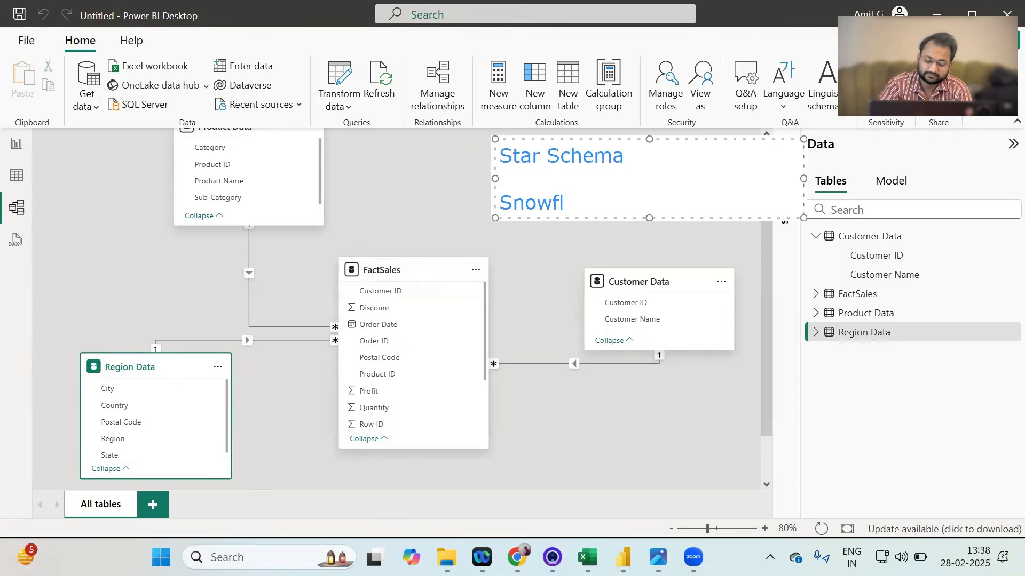
text(ake Schema)
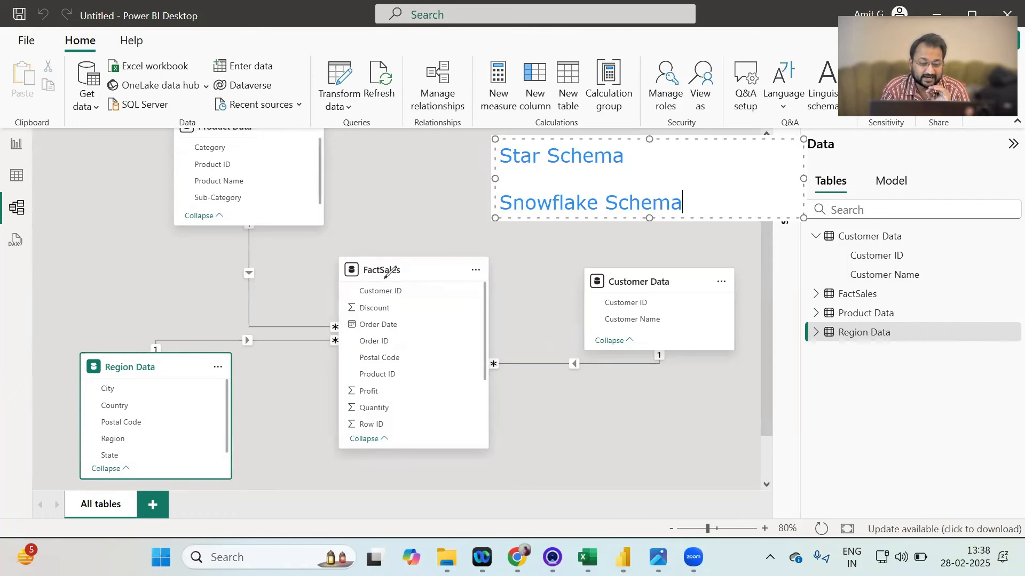
Circle the FactSales fields, draw arrows from them to Product Data, Region Data and Customer Data, and underline the Star Schema text.
mouse_move(383, 280)
mouse_down()
mouse_move(448, 388)
mouse_move(408, 275)
mouse_move(371, 295)
mouse_move(309, 224)
mouse_move(320, 229)
mouse_up()
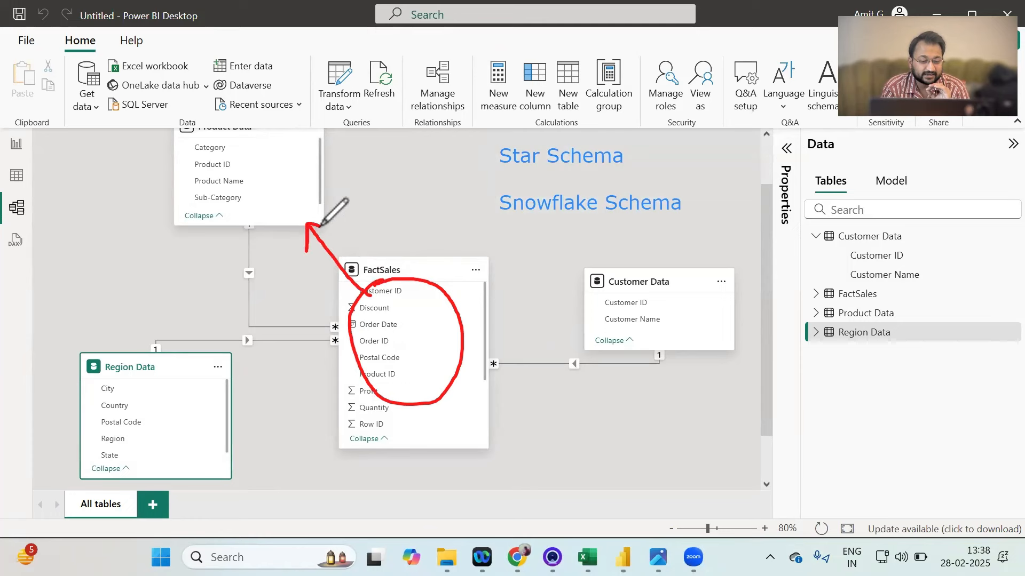
mouse_move(380, 367)
mouse_down()
mouse_move(269, 401)
mouse_move(275, 392)
mouse_move(301, 420)
mouse_up()
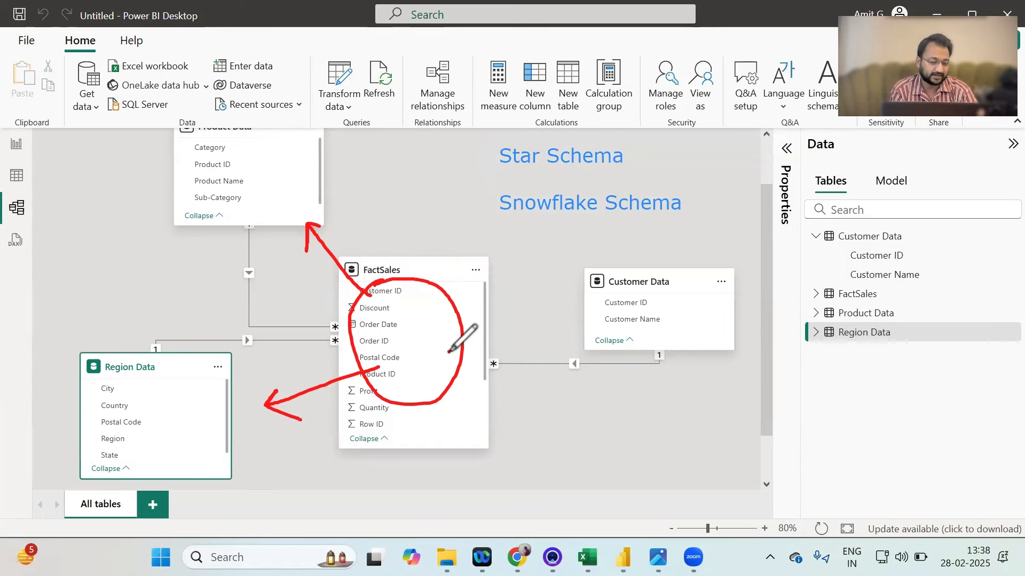
mouse_move(448, 351)
mouse_down()
mouse_move(566, 340)
mouse_move(553, 327)
mouse_move(553, 364)
mouse_up()
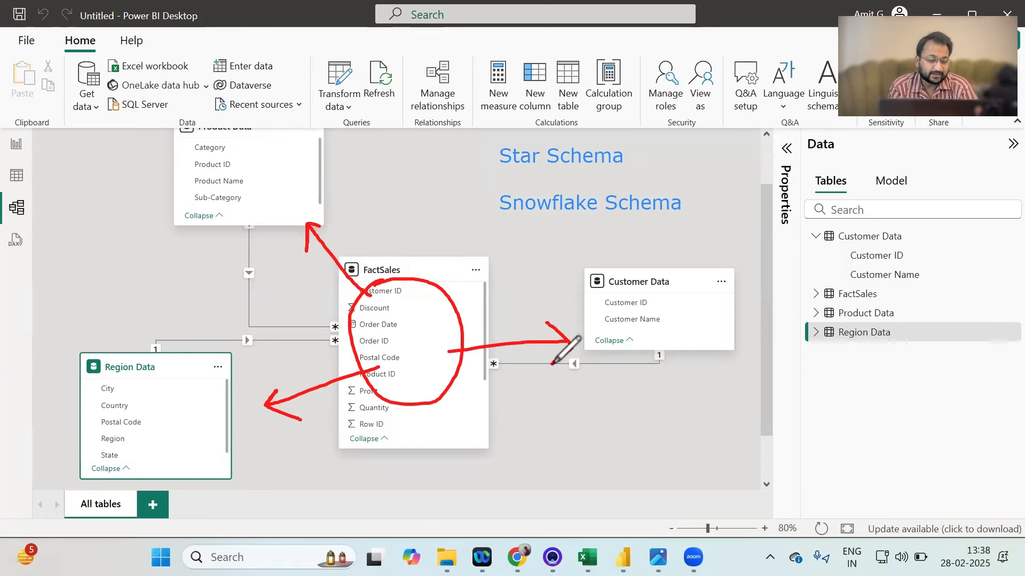
drag(499, 173, 623, 181)
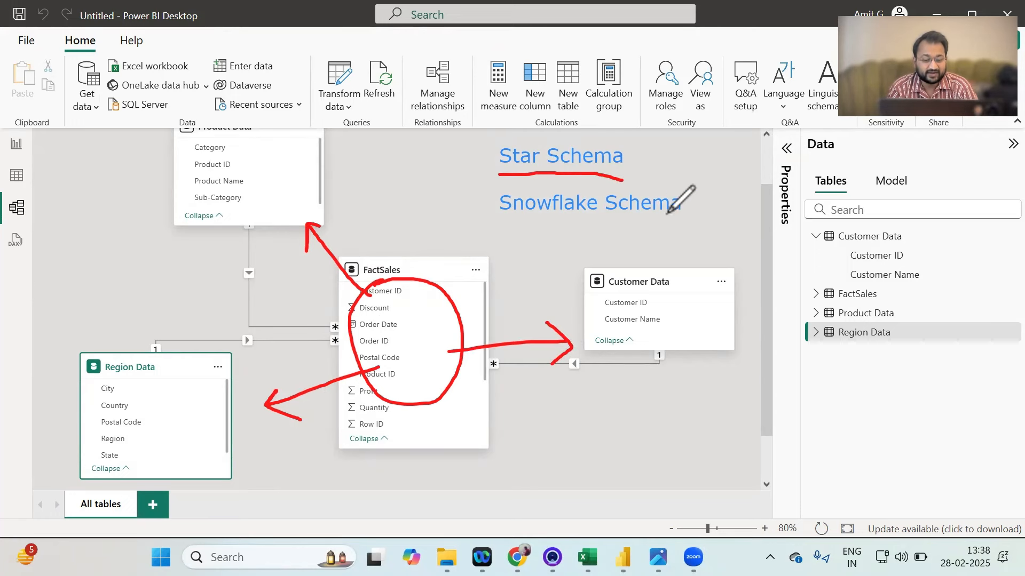
Circle the Customer Data fields, draw strokes beside FactSales on the Customer Data and Region Data sides, and clear all on-screen annotations.
drag(636, 267, 625, 293)
drag(557, 392, 494, 381)
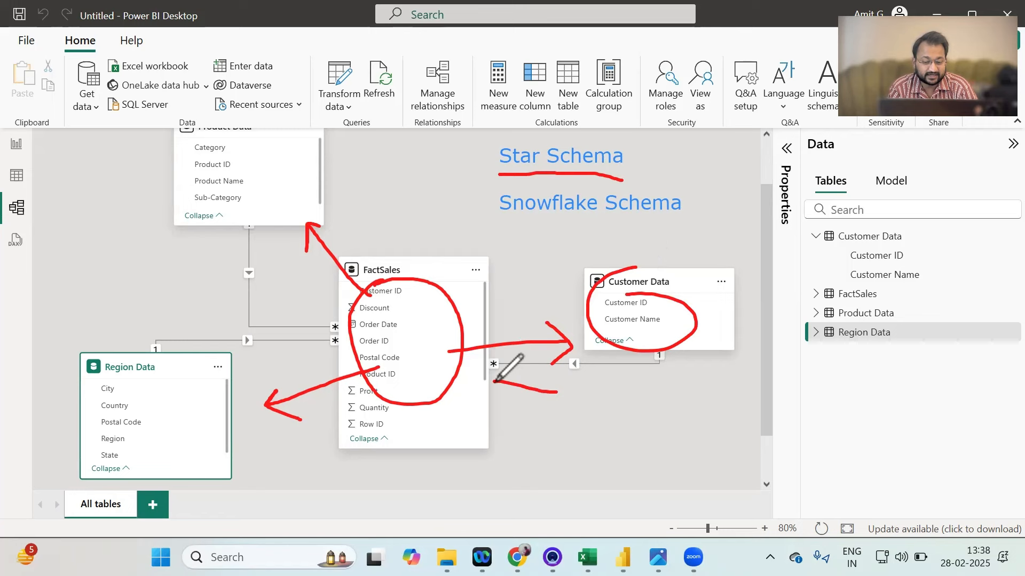
drag(260, 467, 327, 412)
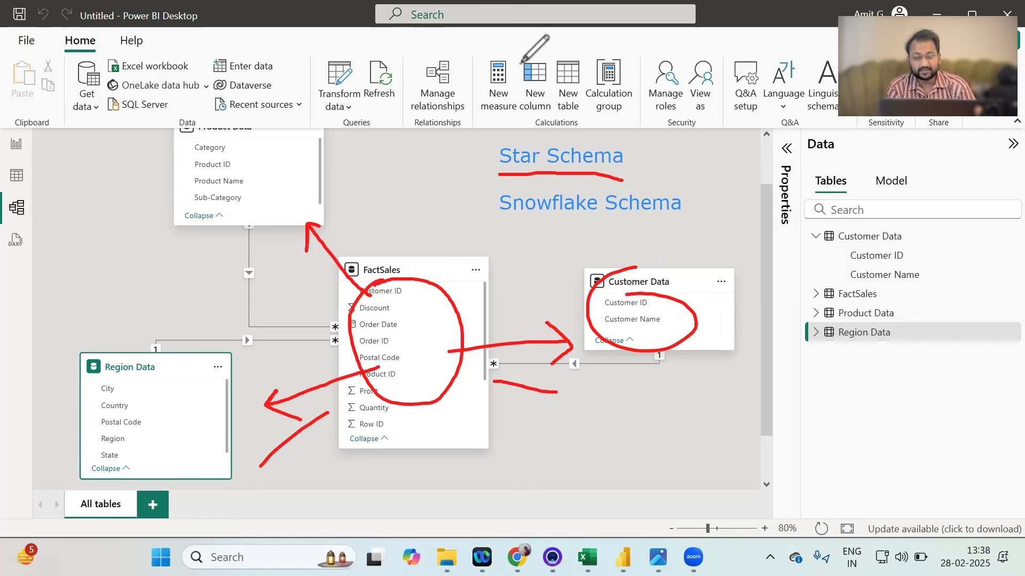
key(e)
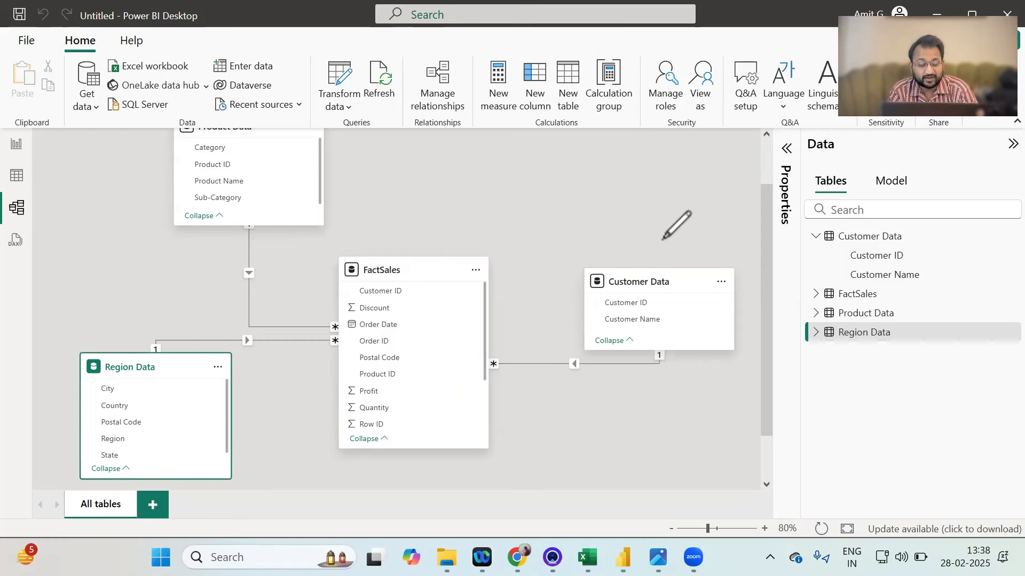
Sketch a box marked D above Customer Data, join it to that table with a line, and draw a curved arrow into Customer Data, also marked D.
drag(664, 278, 655, 235)
mouse_move(608, 182)
mouse_down()
mouse_move(612, 233)
mouse_move(691, 233)
mouse_move(690, 174)
mouse_move(627, 172)
mouse_move(610, 188)
mouse_up()
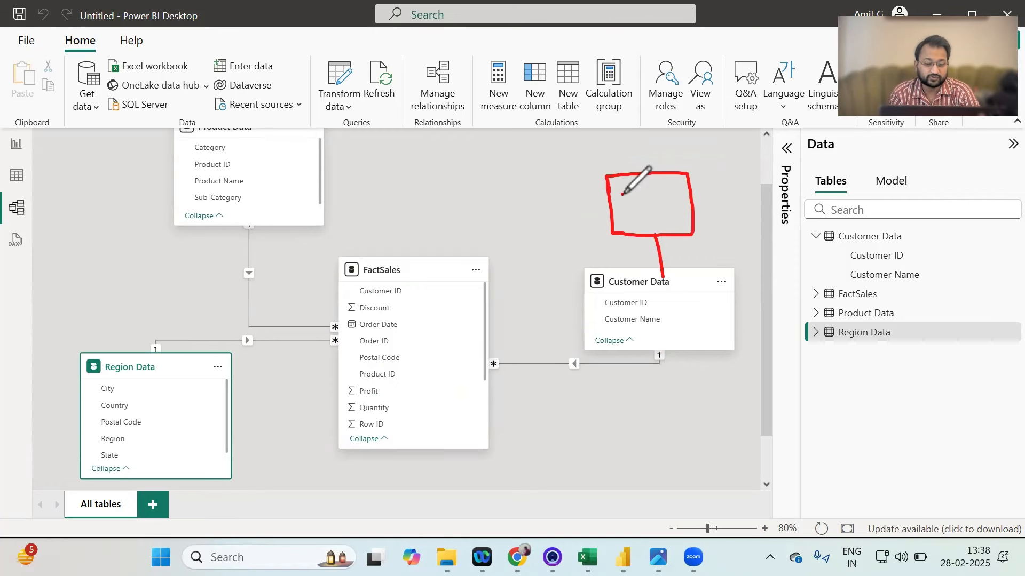
drag(621, 196, 626, 215)
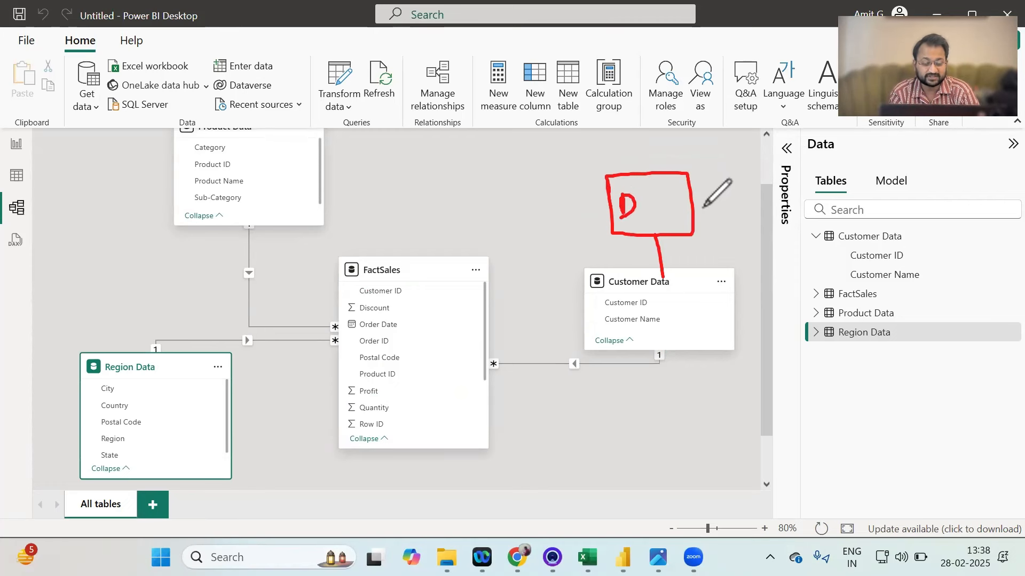
mouse_move(702, 206)
mouse_down()
mouse_move(726, 204)
mouse_move(745, 250)
mouse_move(724, 291)
mouse_move(740, 297)
mouse_move(696, 327)
mouse_up()
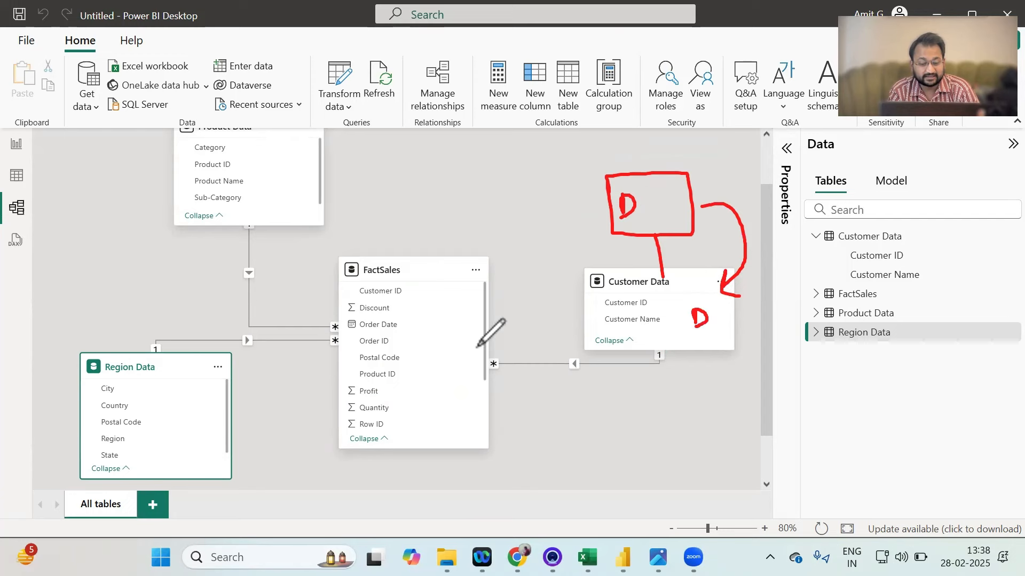
Mark FactSales with an F and a cross above it, tick the sketched box, draw another arrow into Customer Data, and clear the drawings.
drag(428, 348, 429, 359)
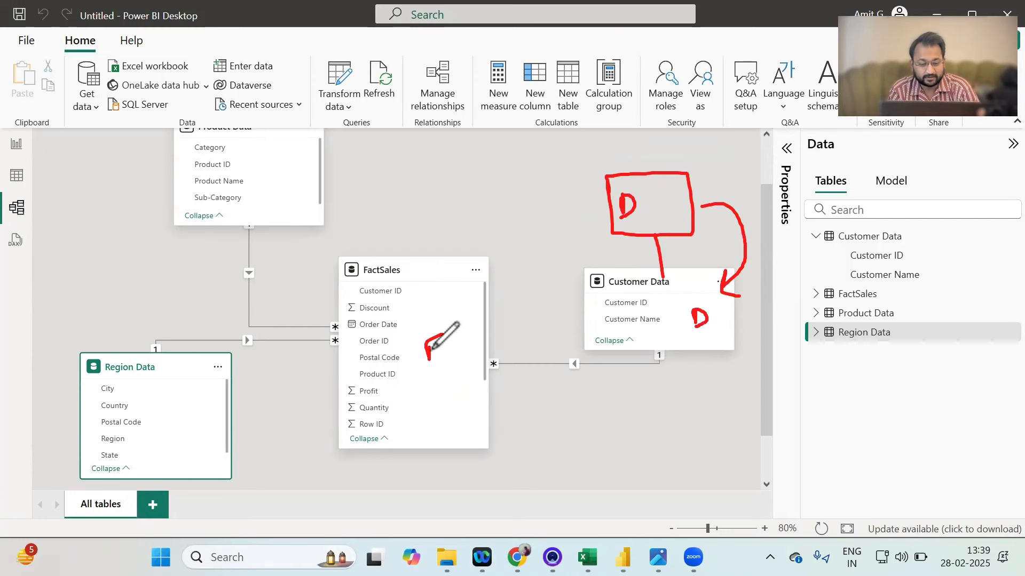
drag(430, 351, 440, 348)
drag(671, 184, 712, 154)
mouse_move(477, 249)
mouse_down()
mouse_move(518, 218)
mouse_move(474, 210)
mouse_move(488, 220)
mouse_up()
drag(574, 227, 618, 281)
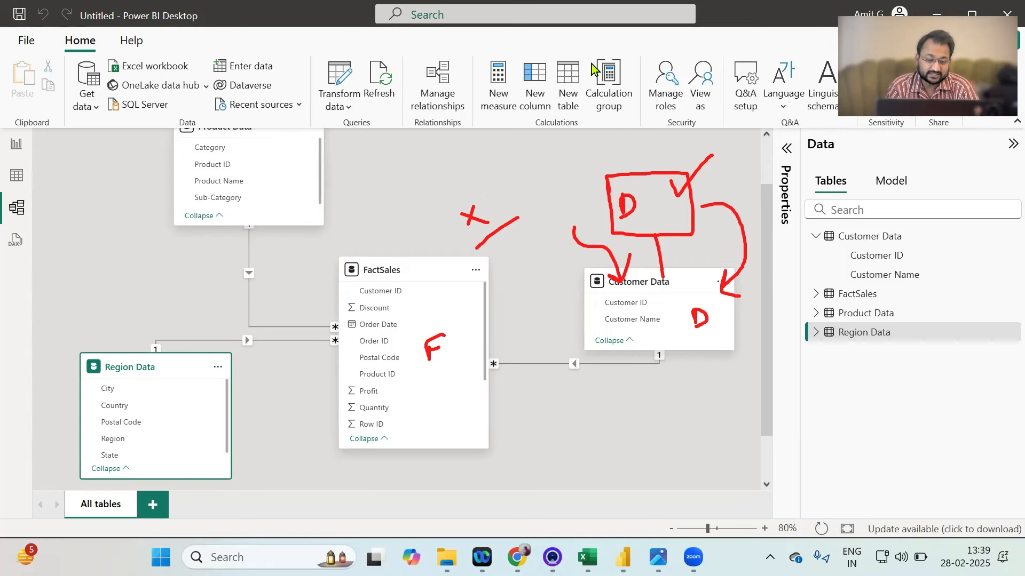
key(e)
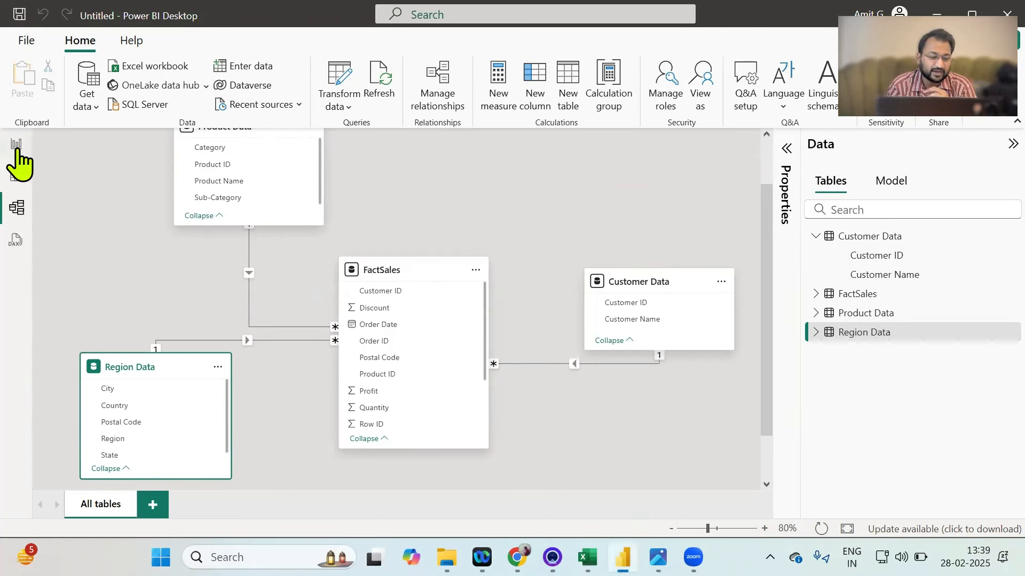
Add a stacked column chart to the report's Page 1 with Sub-Category from Product Data on the X-axis.
click(17, 144)
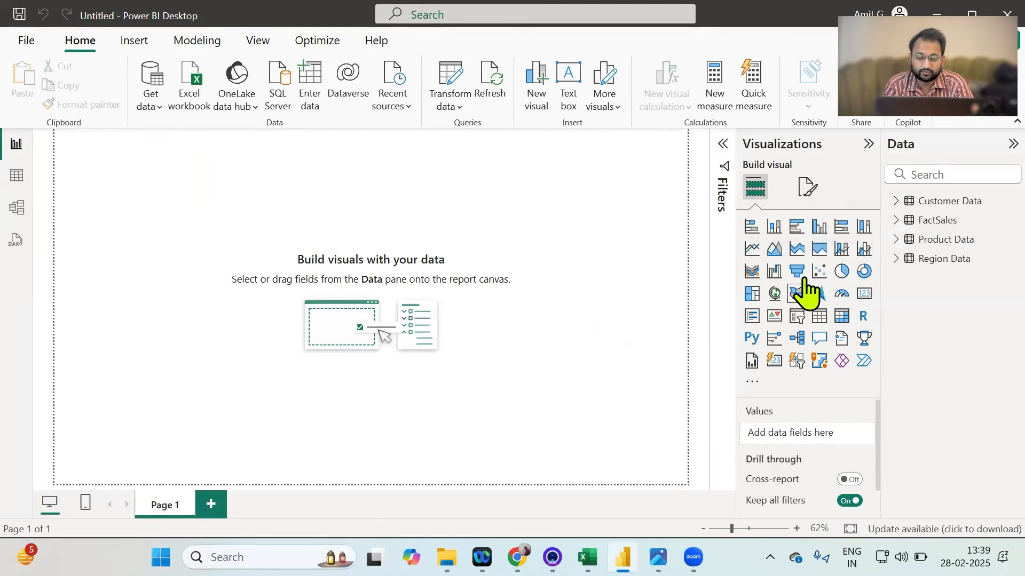
drag(777, 238, 294, 278)
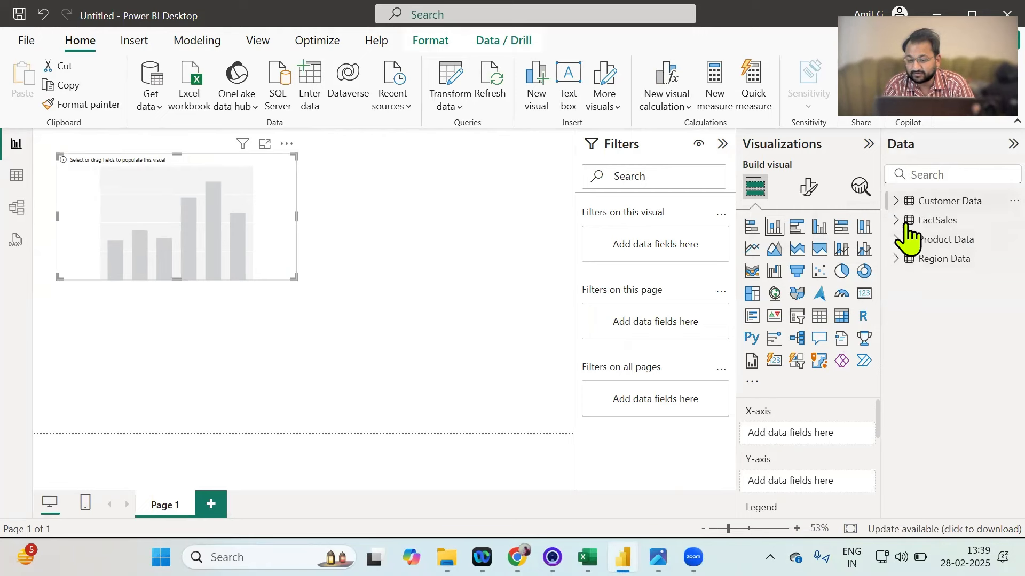
click(896, 238)
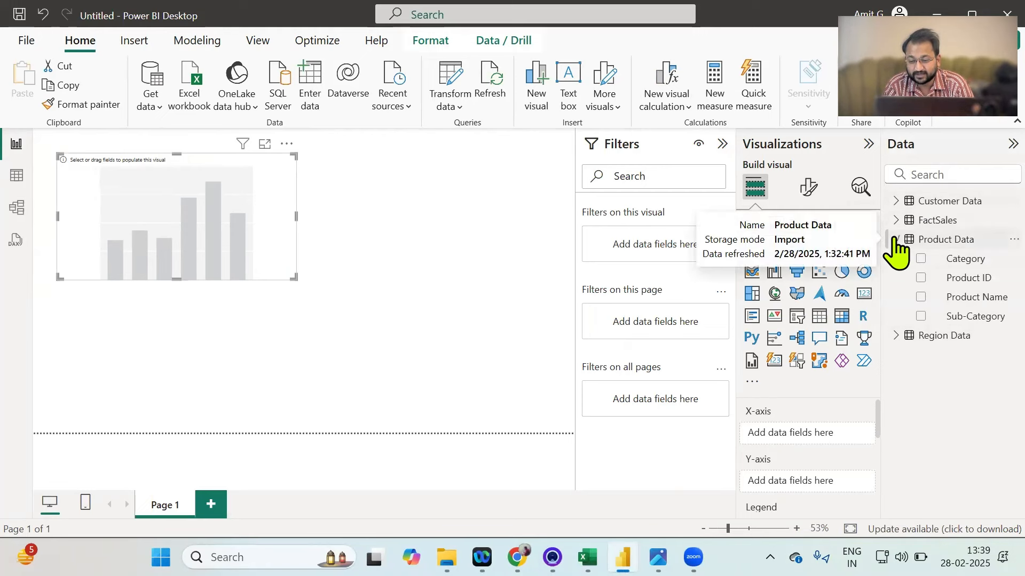
drag(955, 319, 809, 439)
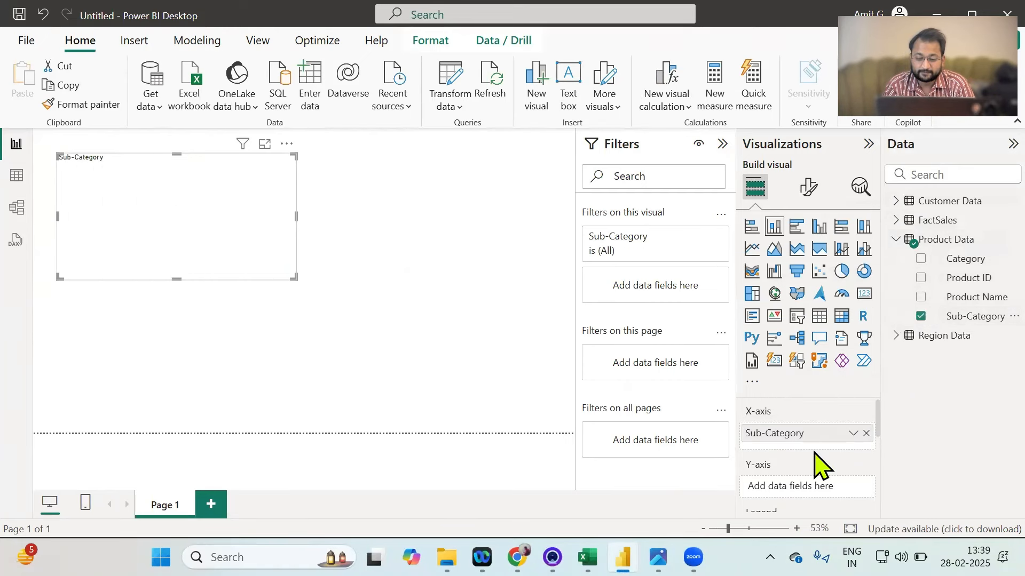
Put Sales from FactSales on the column chart's Y-axis and shift the chart slightly left on the page.
scroll(814, 452, down, 1)
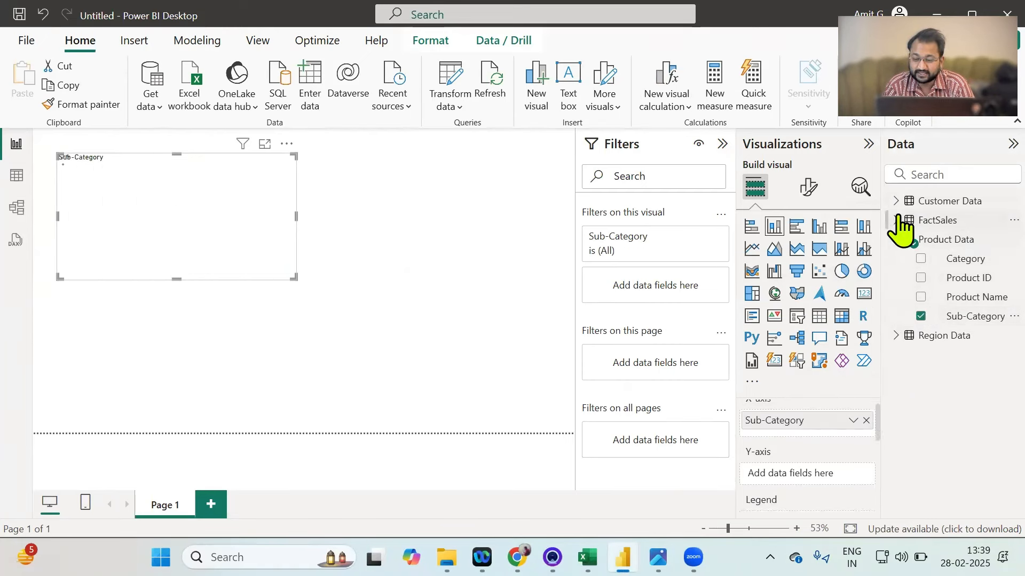
click(899, 218)
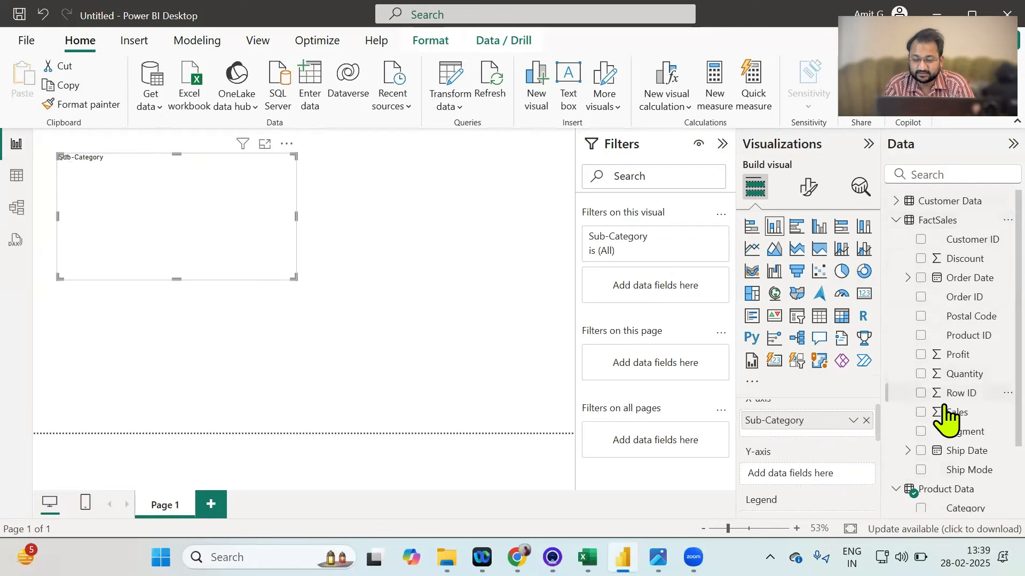
drag(945, 408, 825, 476)
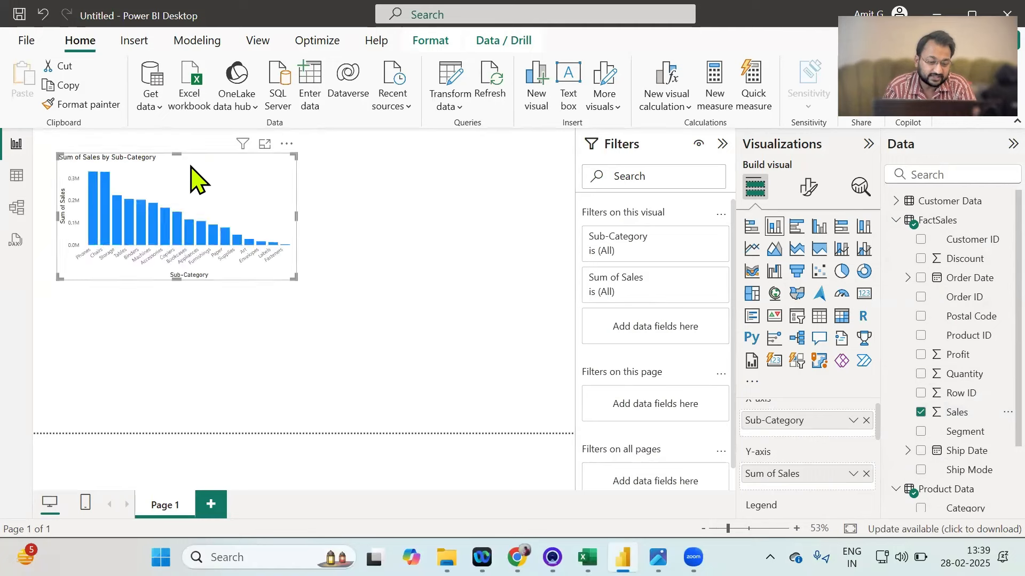
drag(192, 165, 182, 166)
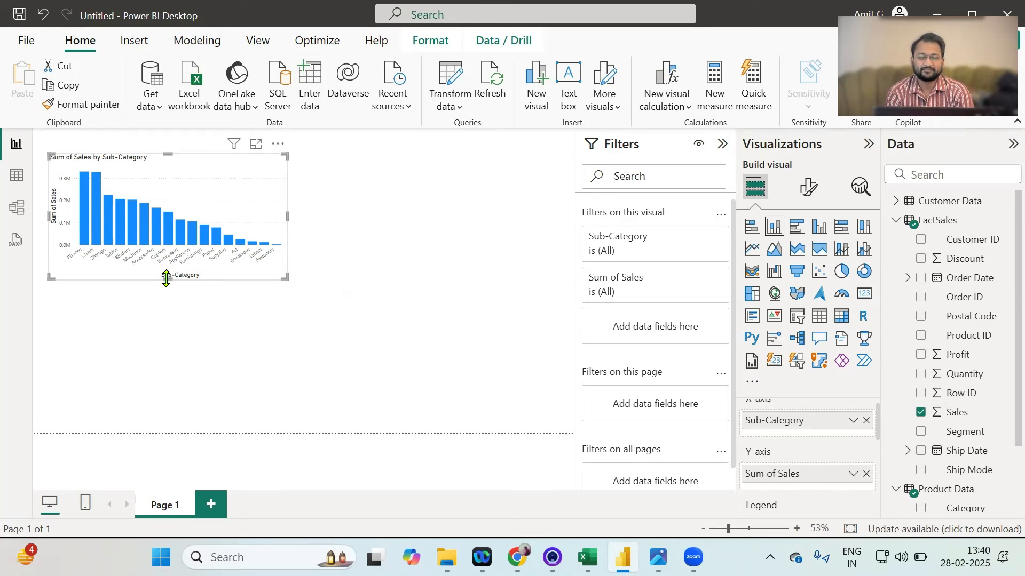
click(217, 2)
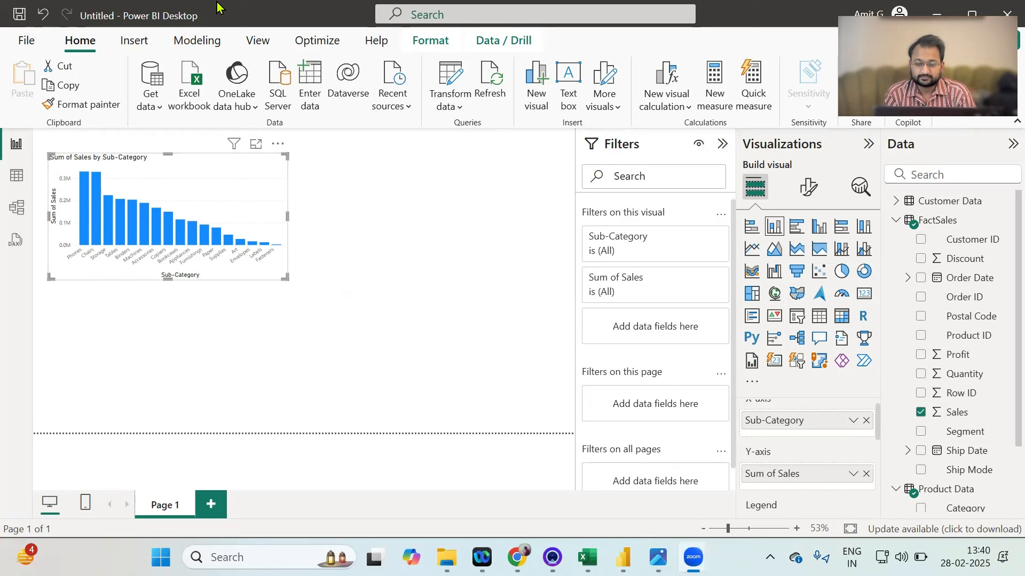